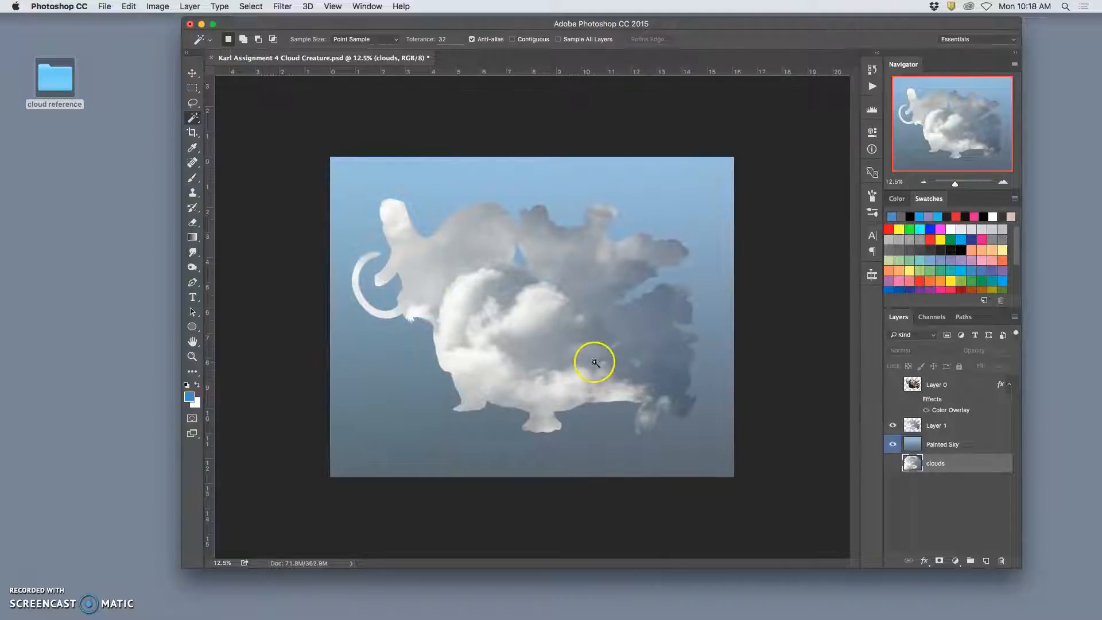
Examine the cloud creature on Layer 1 against the painted sky, checking its front, legs and upper outline up close.
{"action": "left_click", "coordinate": [892, 425]}
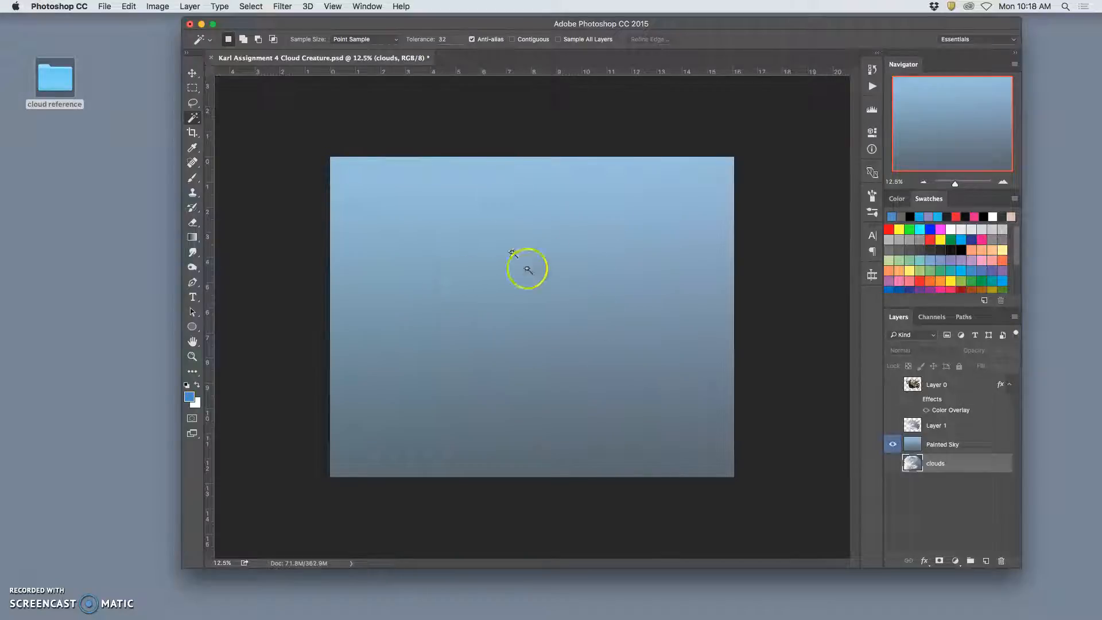
{"action": "left_click", "coordinate": [892, 425]}
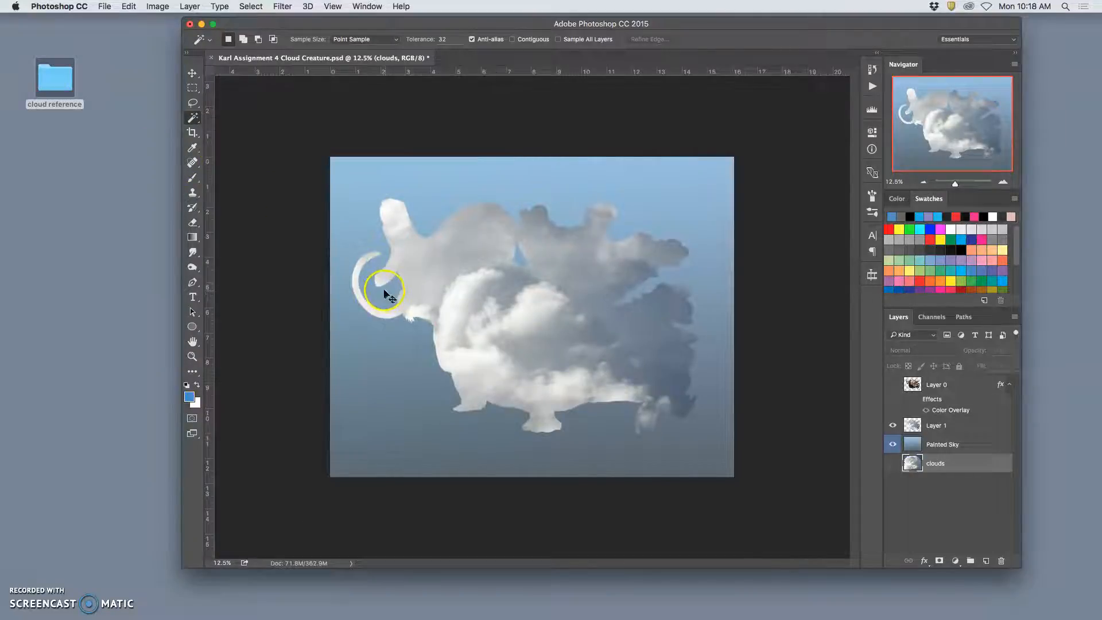
{"action": "key", "text": "super+equal"}
{"action": "key", "text": "super+equal"}
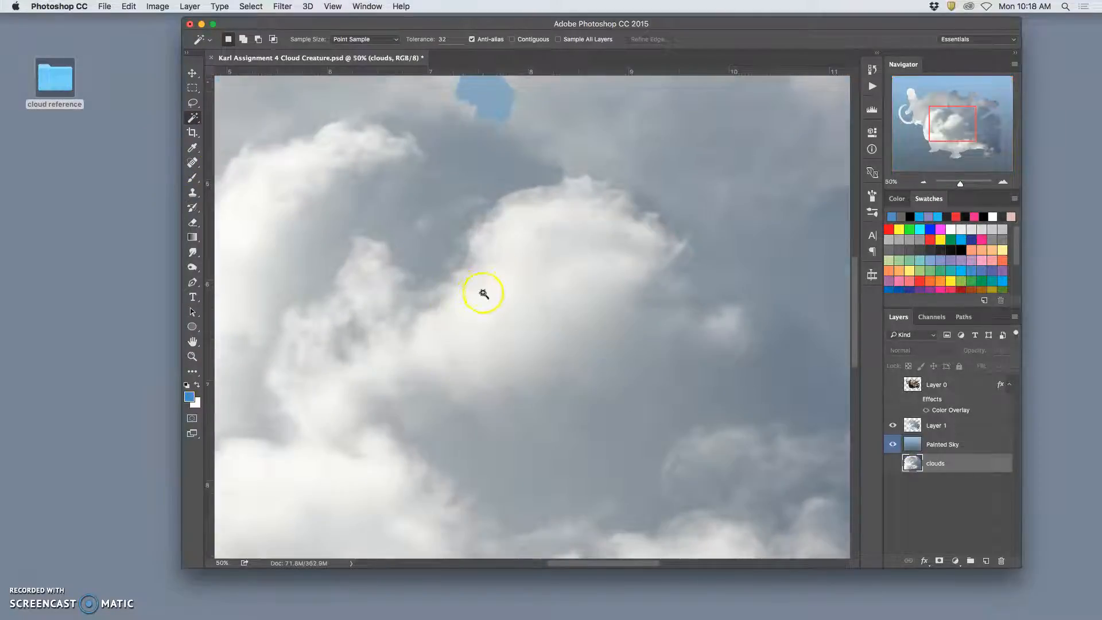
{"action": "scroll", "coordinate": [483, 293], "scroll_direction": "left", "scroll_amount": 5}
{"action": "scroll", "coordinate": [483, 294], "scroll_direction": "down", "scroll_amount": 3}
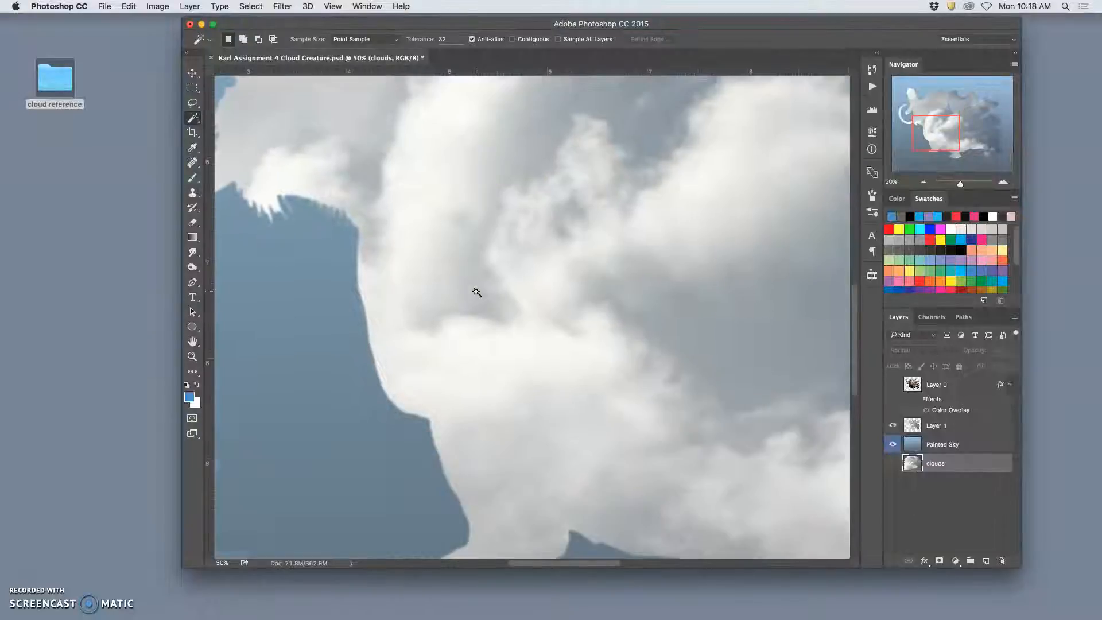
{"action": "key", "text": "super+minus"}
{"action": "key", "text": "super+minus"}
{"action": "key", "text": "super+minus"}
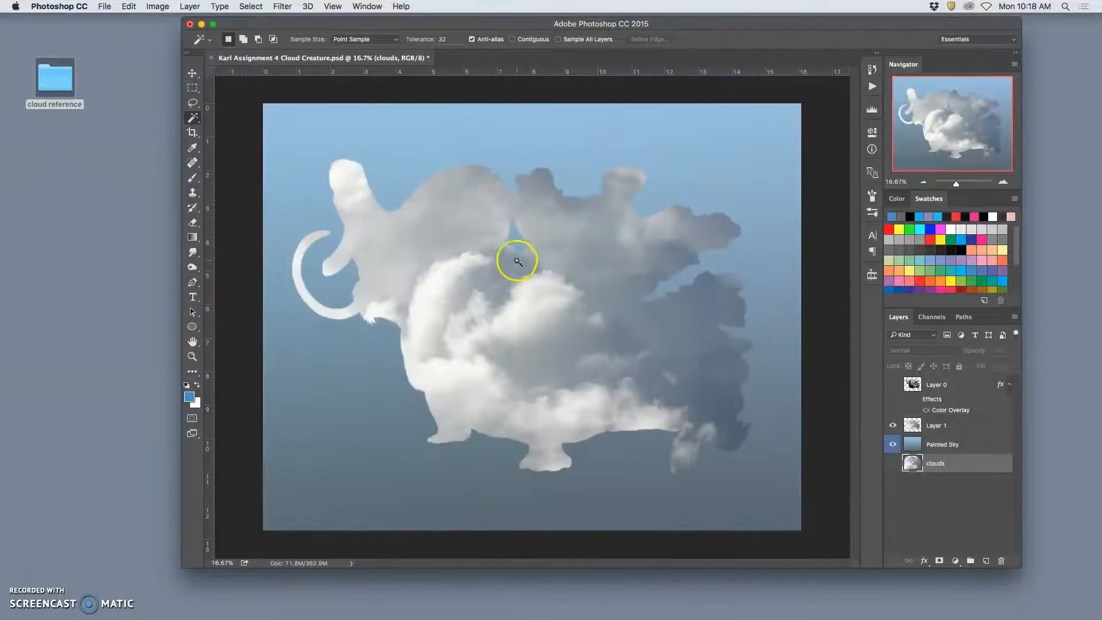
{"action": "key", "text": "super+equal"}
{"action": "key", "text": "super+equal"}
{"action": "key", "text": "super+equal"}
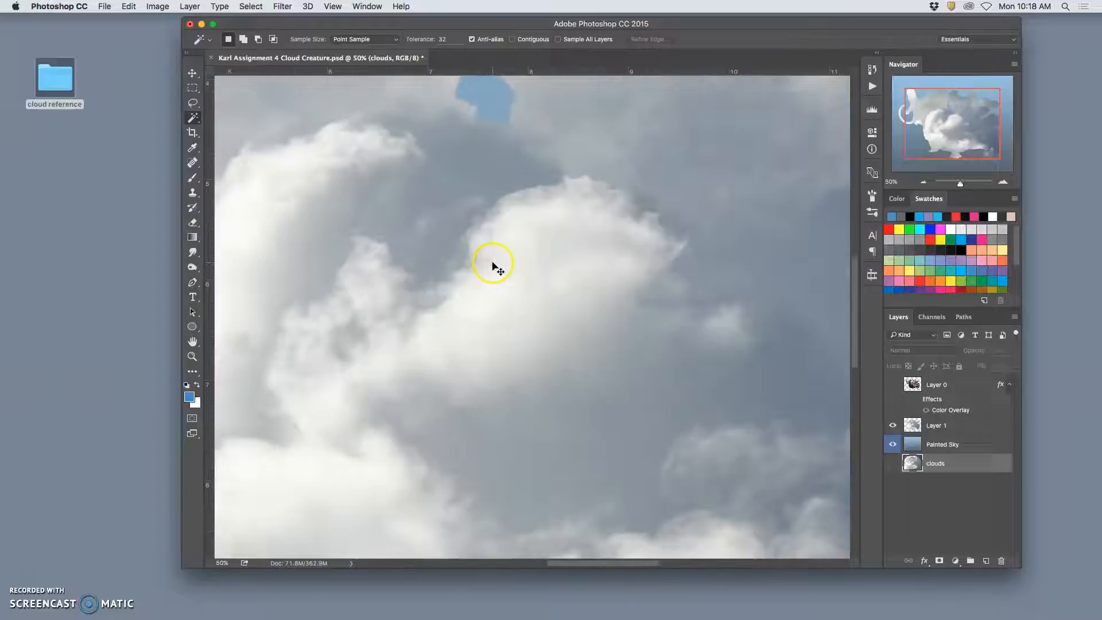
{"action": "scroll", "coordinate": [505, 239], "scroll_direction": "up", "scroll_amount": 1}
{"action": "scroll", "coordinate": [504, 239], "scroll_direction": "up", "scroll_amount": 10}
{"action": "scroll", "coordinate": [504, 239], "scroll_direction": "down", "scroll_amount": 15}
{"action": "scroll", "coordinate": [504, 239], "scroll_direction": "up", "scroll_amount": 10}
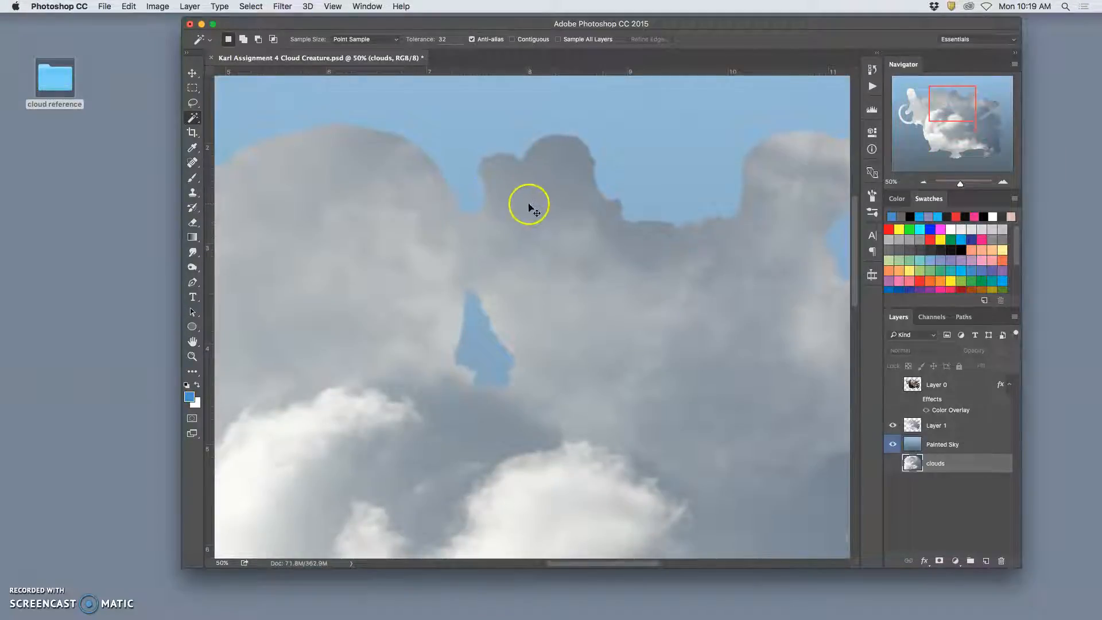
{"action": "key", "text": "super+minus"}
{"action": "key", "text": "super+minus"}
{"action": "key", "text": "super+minus"}
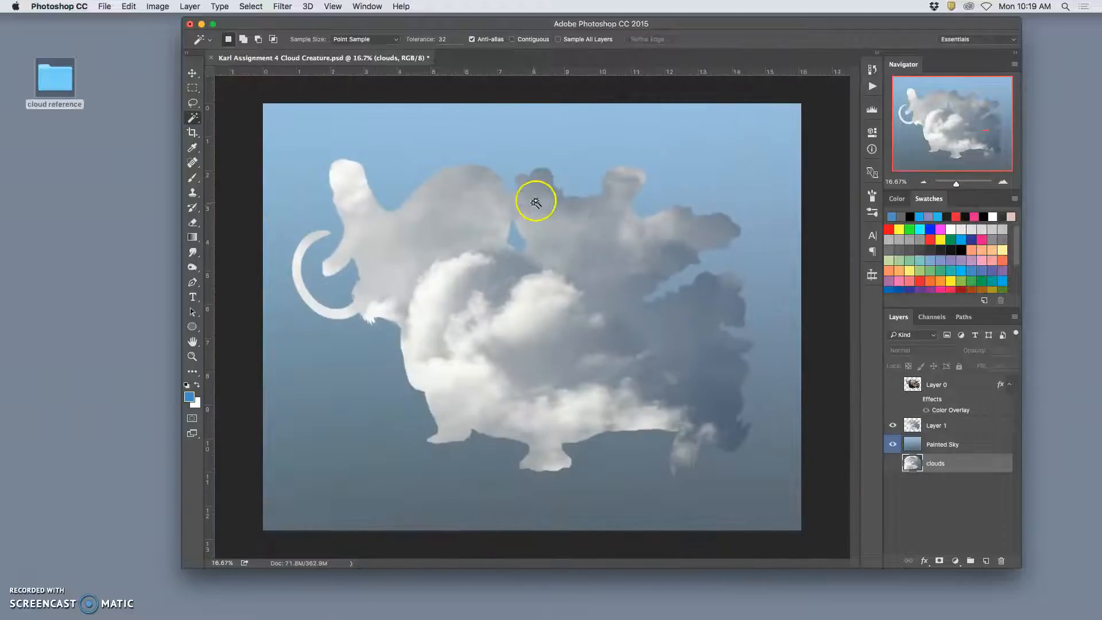
Open the cloud reference folder on the desktop and place cumulus-cloud.jpg above Layer 1 in the Photoshop document.
{"action": "double_click", "coordinate": [54, 80]}
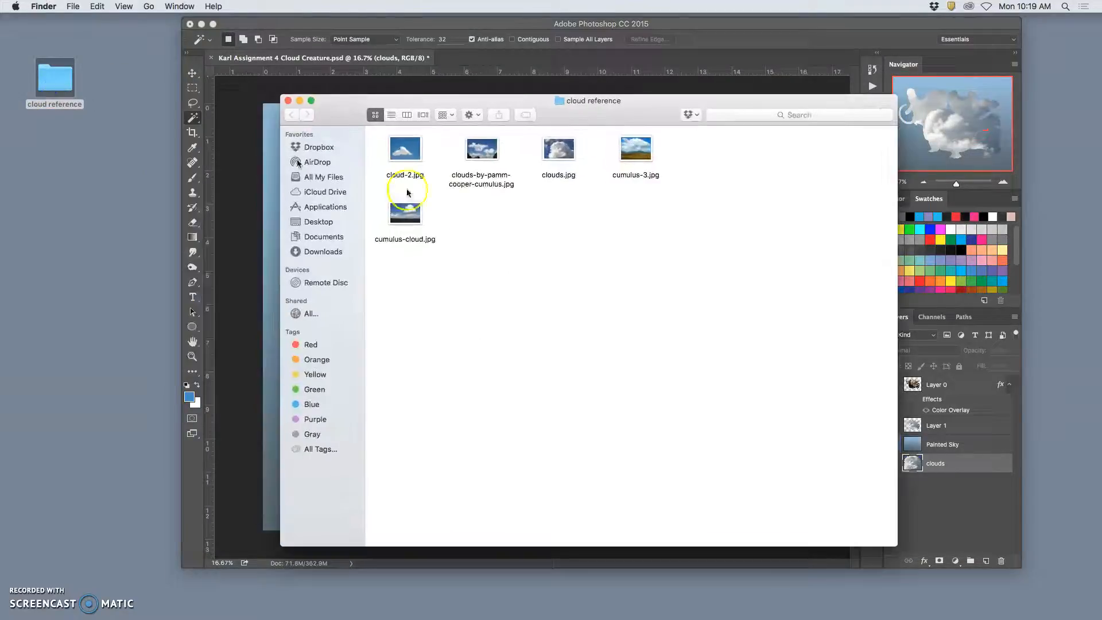
{"action": "left_click_drag", "start_coordinate": [581, 123], "coordinate": [135, 167]}
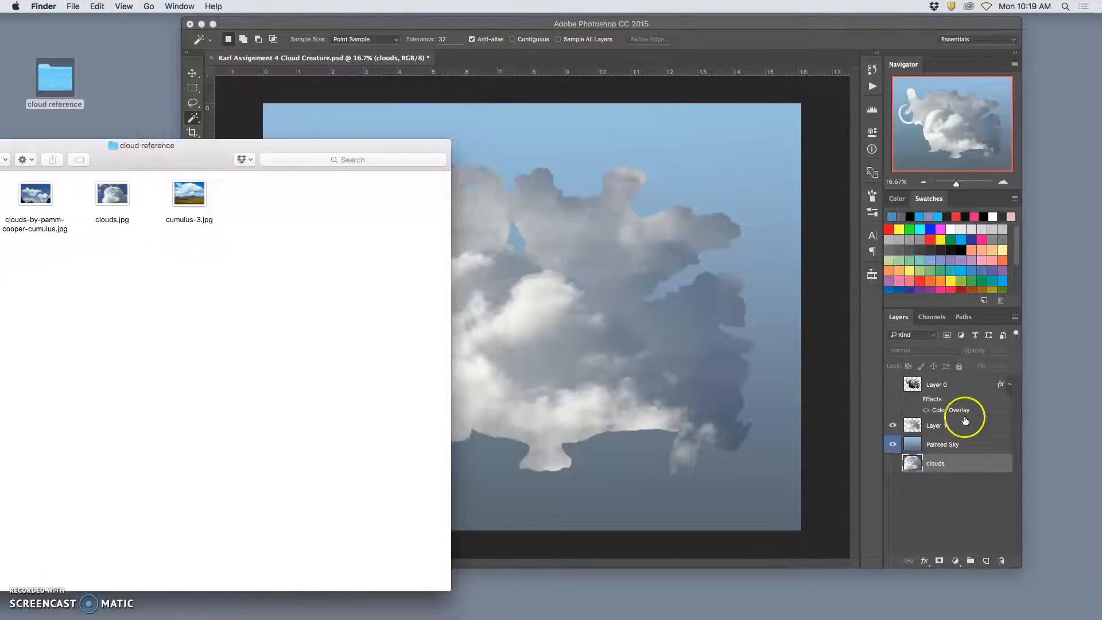
{"action": "left_click", "coordinate": [944, 425]}
{"action": "left_click", "coordinate": [94, 310]}
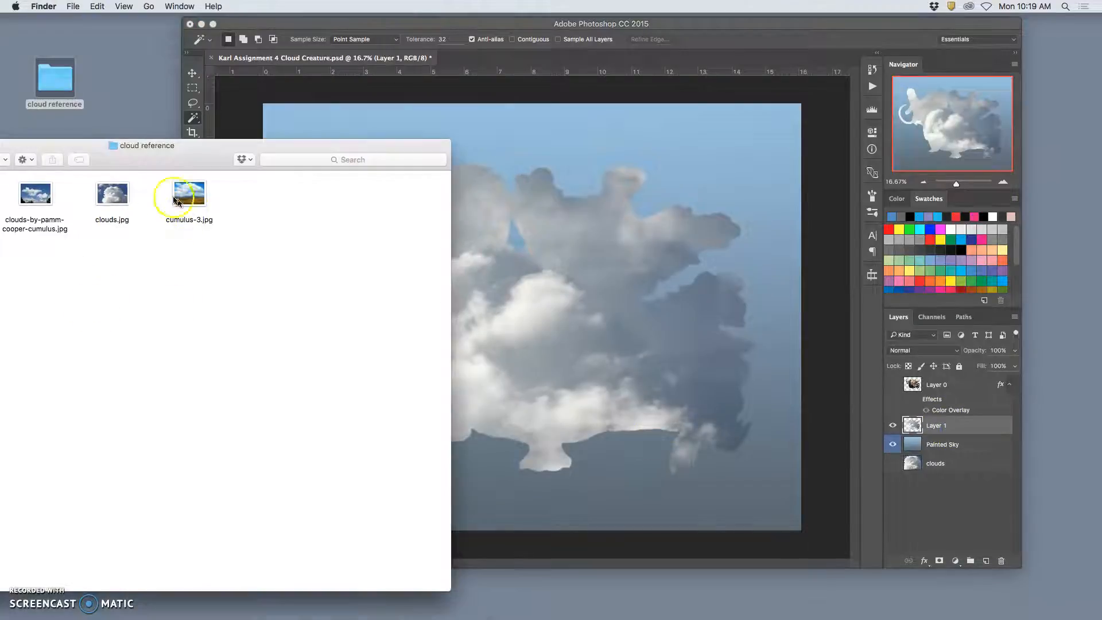
{"action": "left_click_drag", "start_coordinate": [137, 144], "coordinate": [231, 192]}
{"action": "left_click_drag", "start_coordinate": [46, 289], "coordinate": [624, 301]}
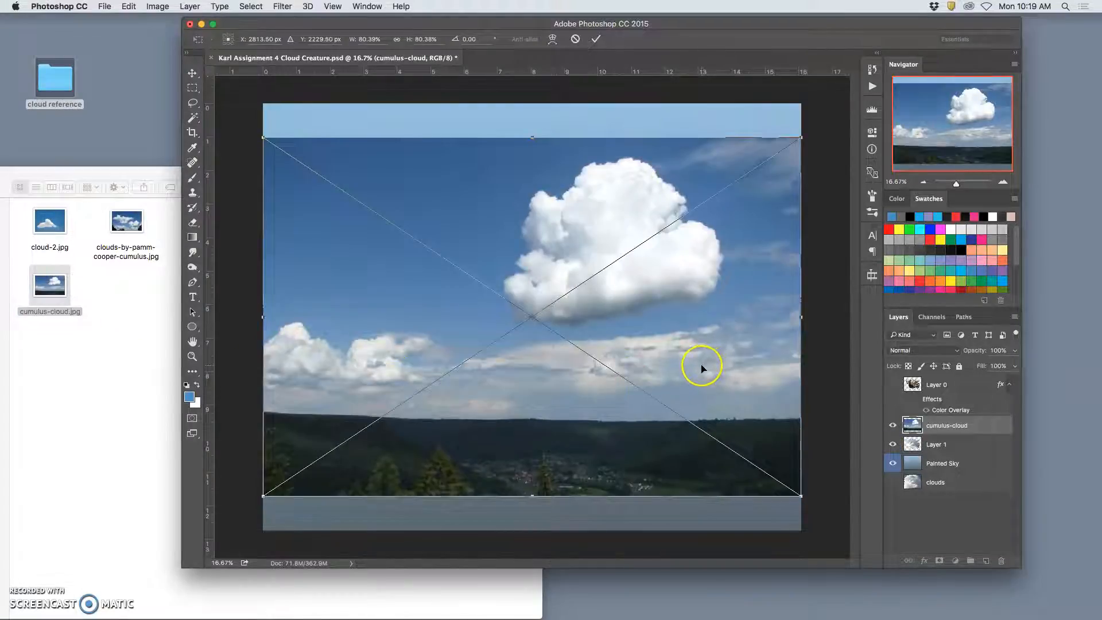
{"action": "key", "text": "Return"}
Lasso loosely around the large white cloud in the cumulus-cloud photo and copy it to a new layer.
{"action": "left_click", "coordinate": [193, 104]}
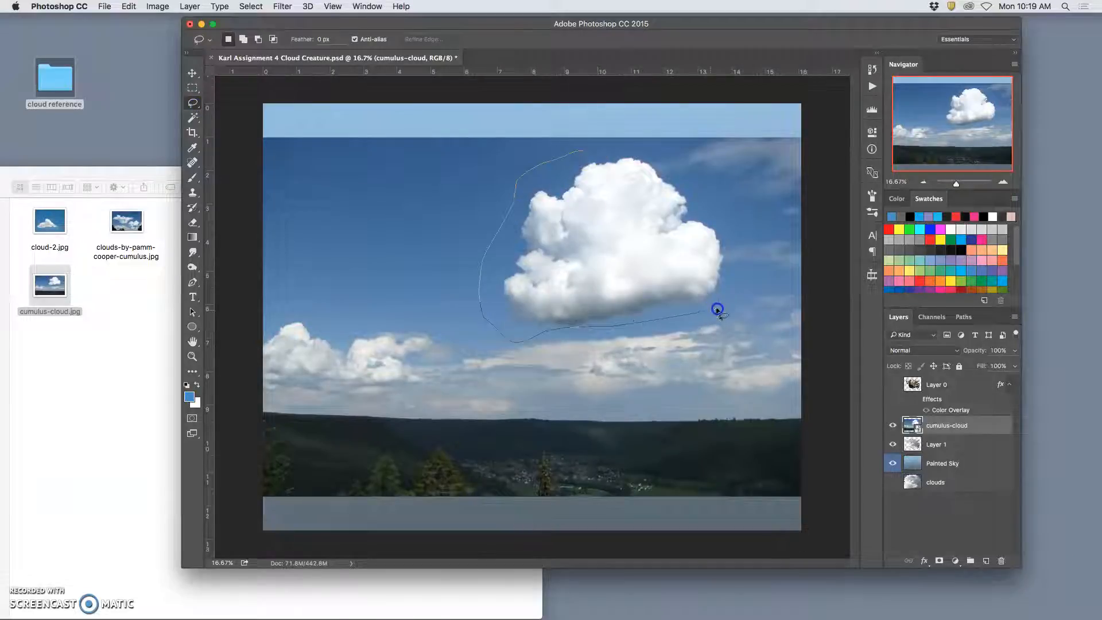
{"action": "left_click_drag", "start_coordinate": [630, 152], "coordinate": [600, 148]}
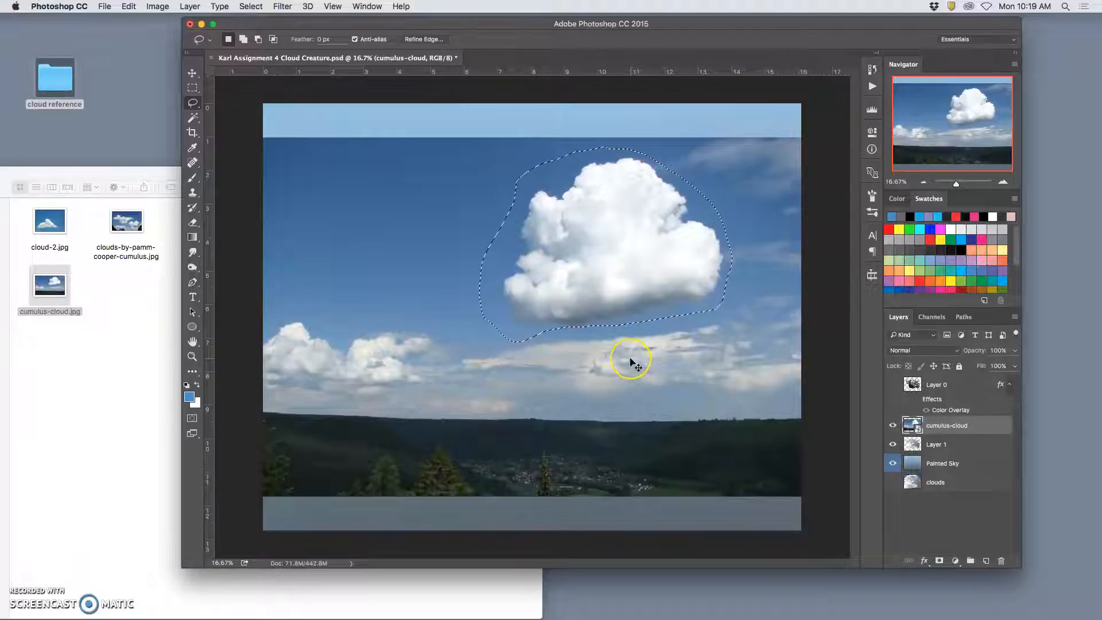
{"action": "key", "text": "super+j"}
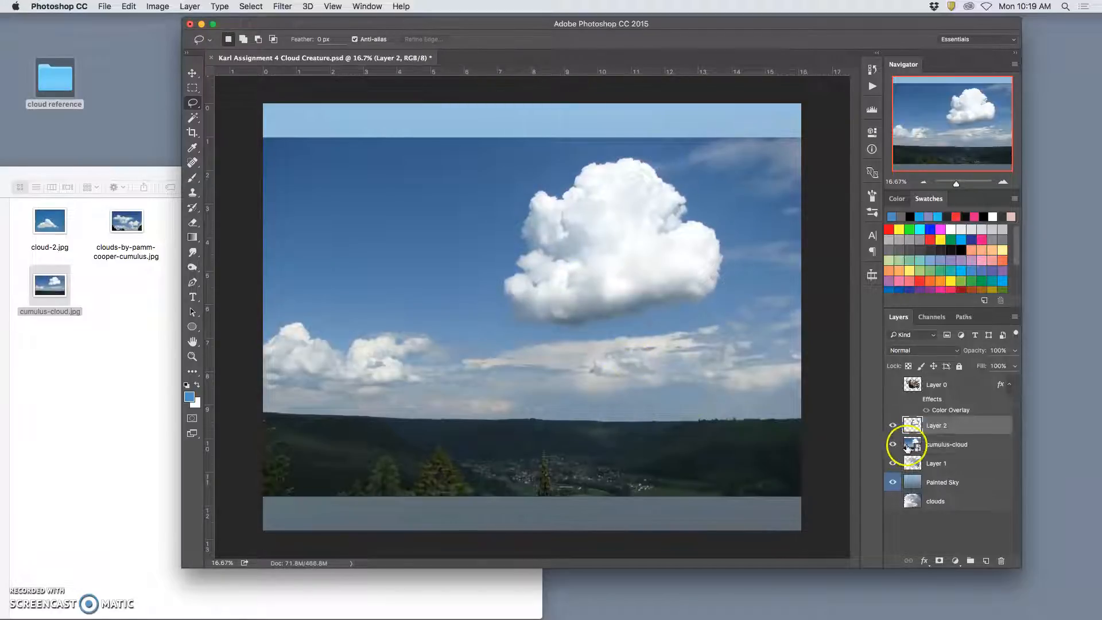
Delete the cumulus-cloud photo layer and select the cut-out cloud on Layer 2.
{"action": "left_click", "coordinate": [939, 446]}
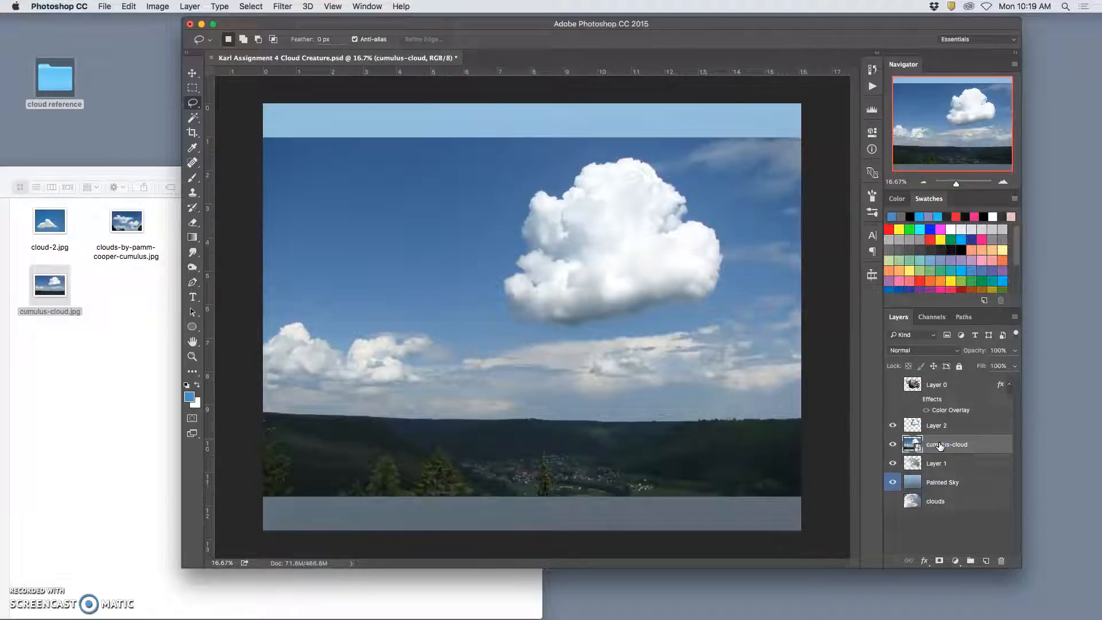
{"action": "key", "text": "Delete"}
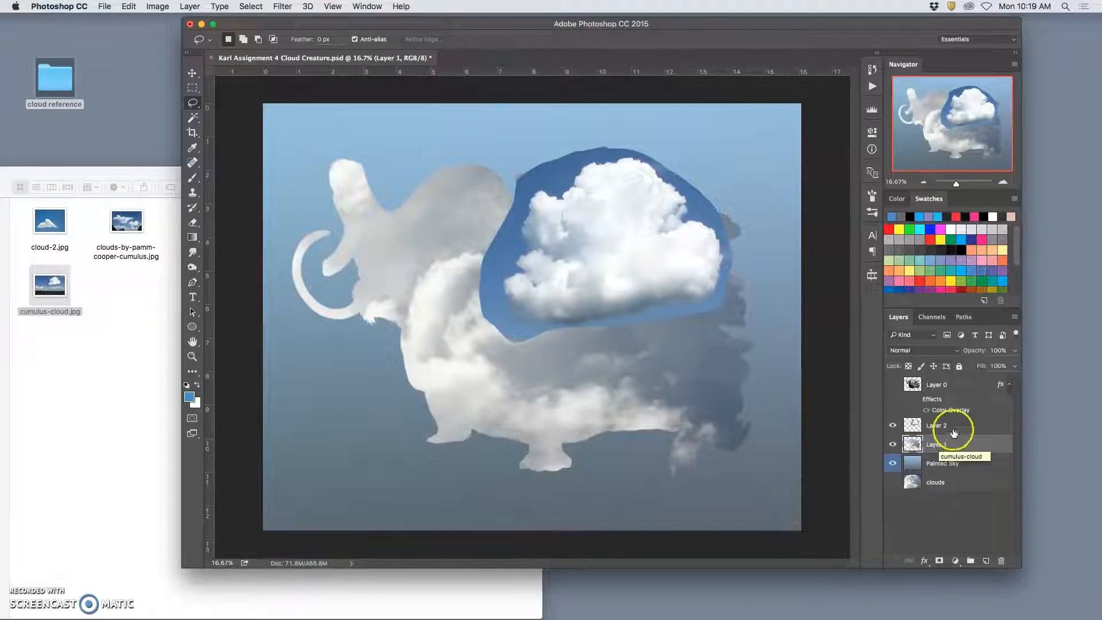
{"action": "left_click", "coordinate": [953, 427]}
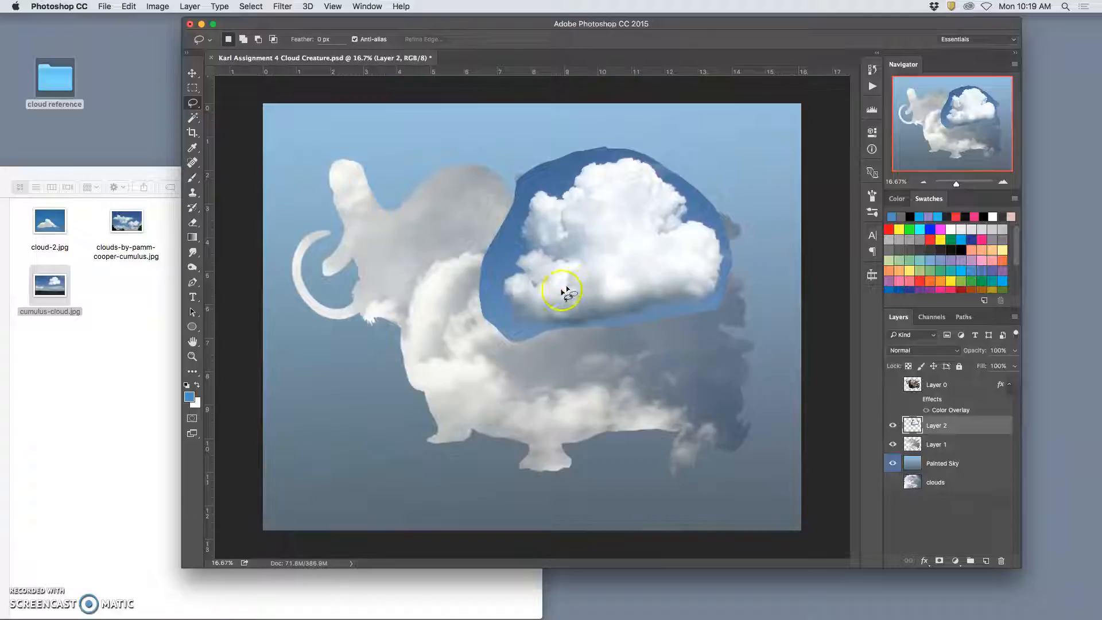
Place the reference photo whose file name starts with "clouds-by" from the cloud reference folder above Layer 2.
{"action": "left_click", "coordinate": [159, 278]}
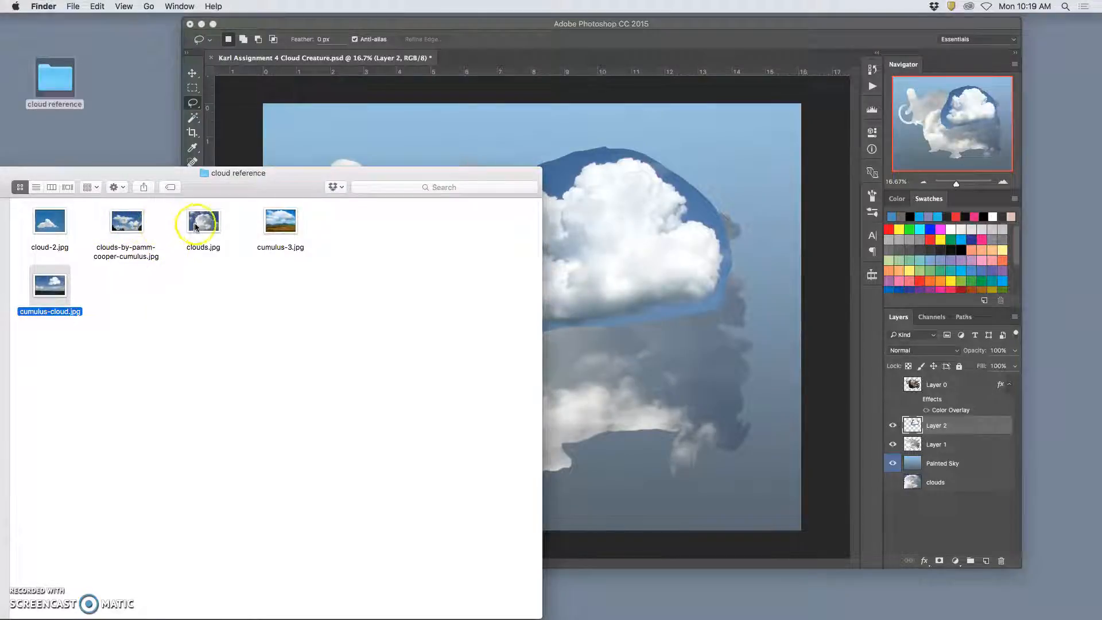
{"action": "left_click_drag", "start_coordinate": [126, 222], "coordinate": [656, 356]}
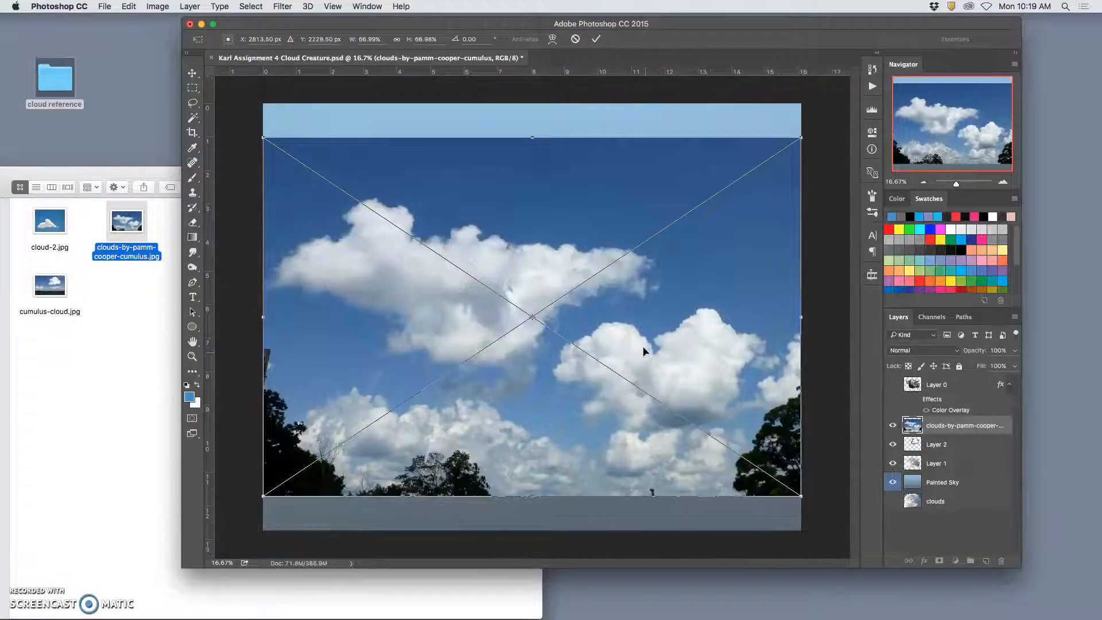
{"action": "key", "text": "Return"}
Lasso around the long upper cloud in the placed photo and copy it to a new layer.
{"action": "key", "text": "l"}
{"action": "left_click_drag", "start_coordinate": [345, 183], "coordinate": [268, 270]}
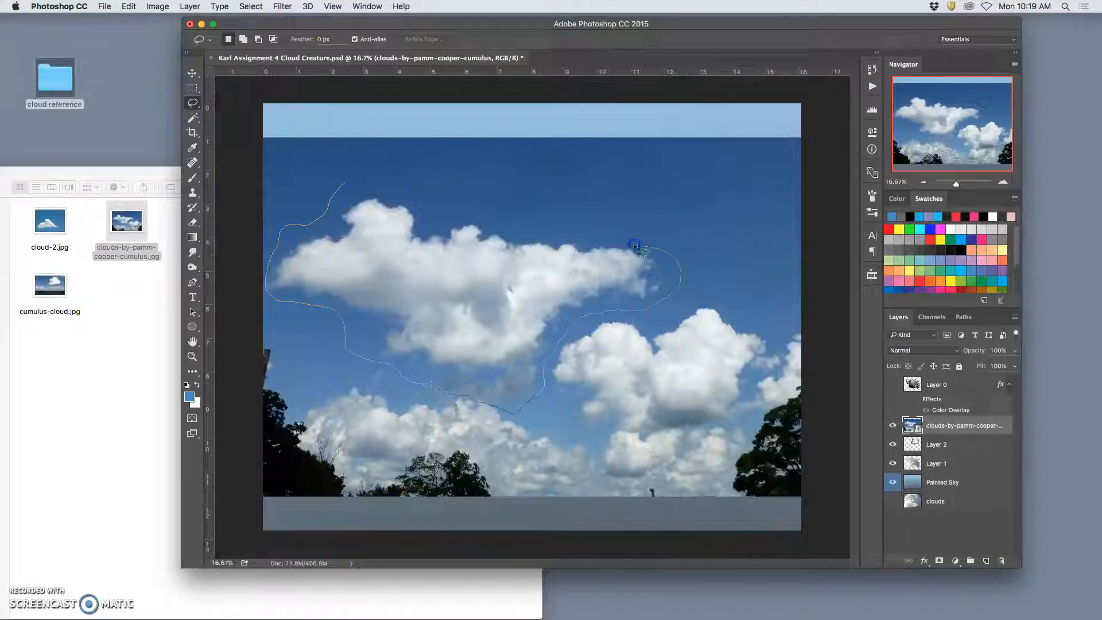
{"action": "left_click_drag", "start_coordinate": [371, 175], "coordinate": [369, 174]}
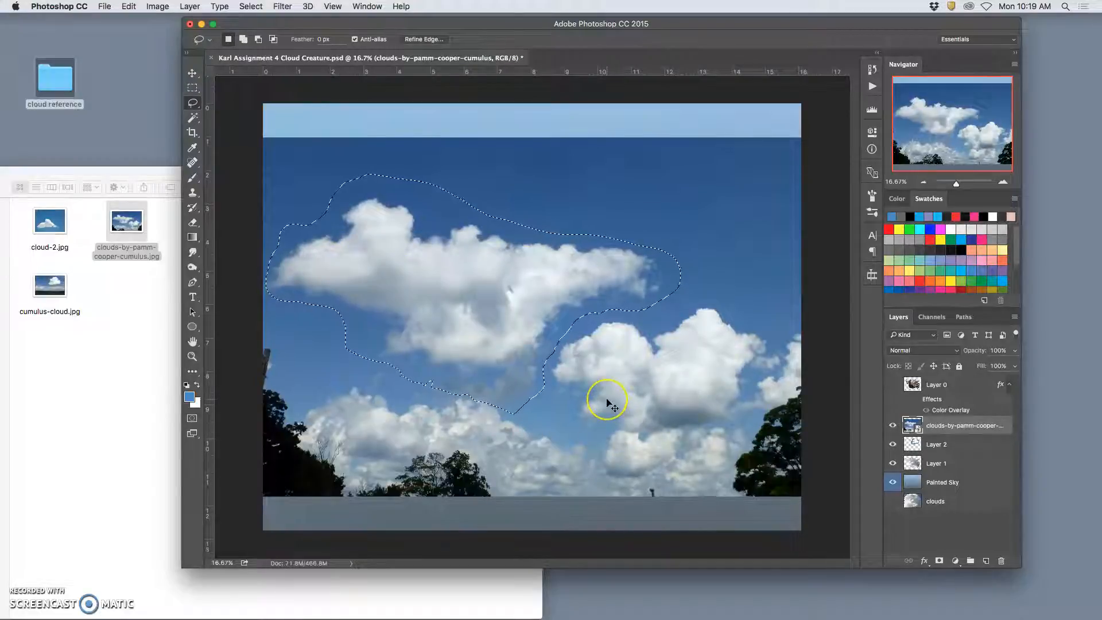
{"action": "key", "text": "super+j"}
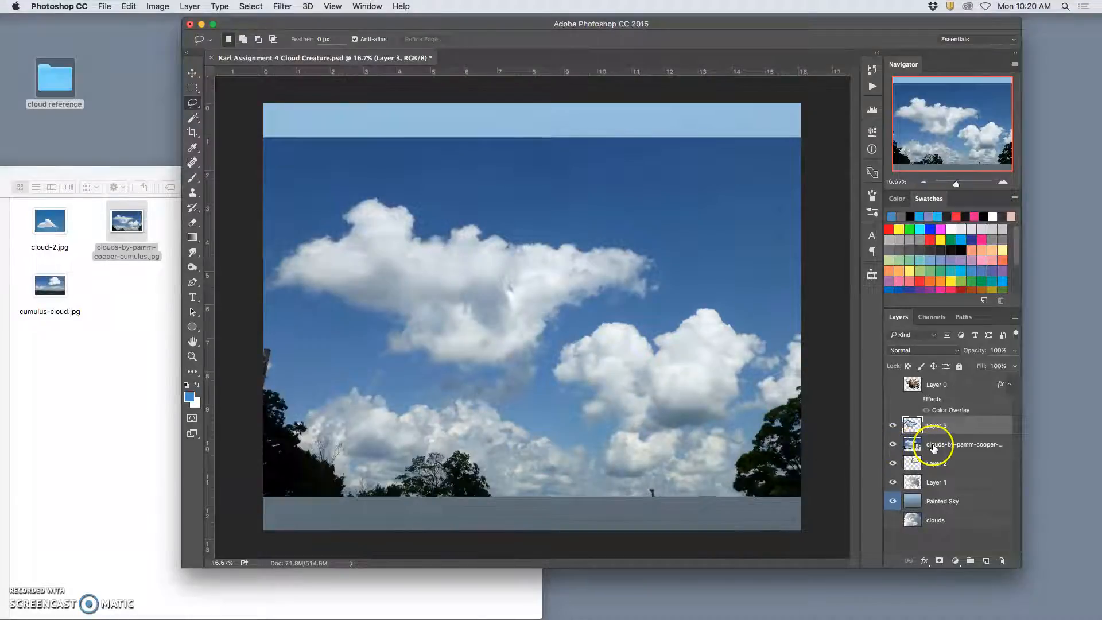
Hide the "clouds-by" source photo layer and move it below Layer 1.
{"action": "left_click", "coordinate": [892, 444]}
{"action": "left_click_drag", "start_coordinate": [950, 445], "coordinate": [945, 488]}
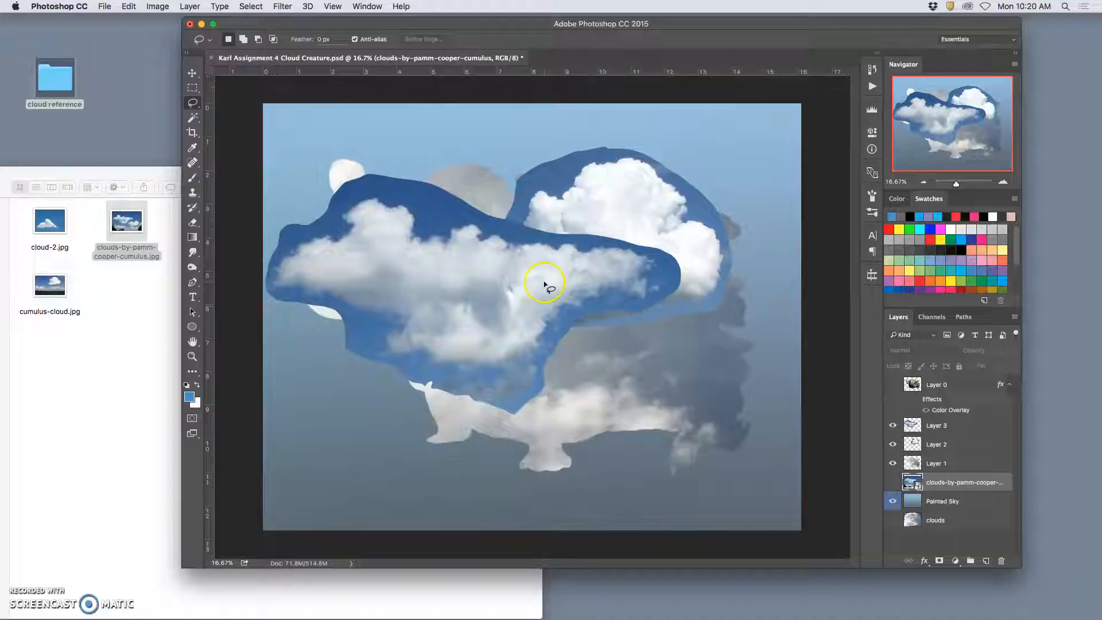
Place cloud-2.jpg from the cloud reference folder and move its layer above Layer 3.
{"action": "left_click", "coordinate": [98, 292]}
{"action": "left_click_drag", "start_coordinate": [49, 221], "coordinate": [630, 253]}
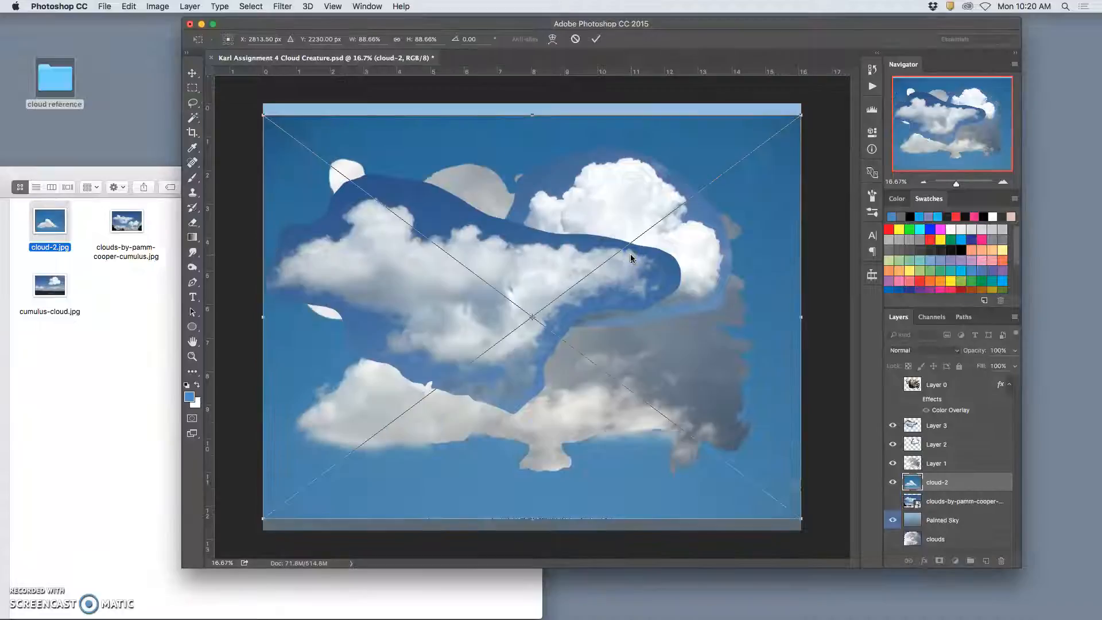
{"action": "key", "text": "Return"}
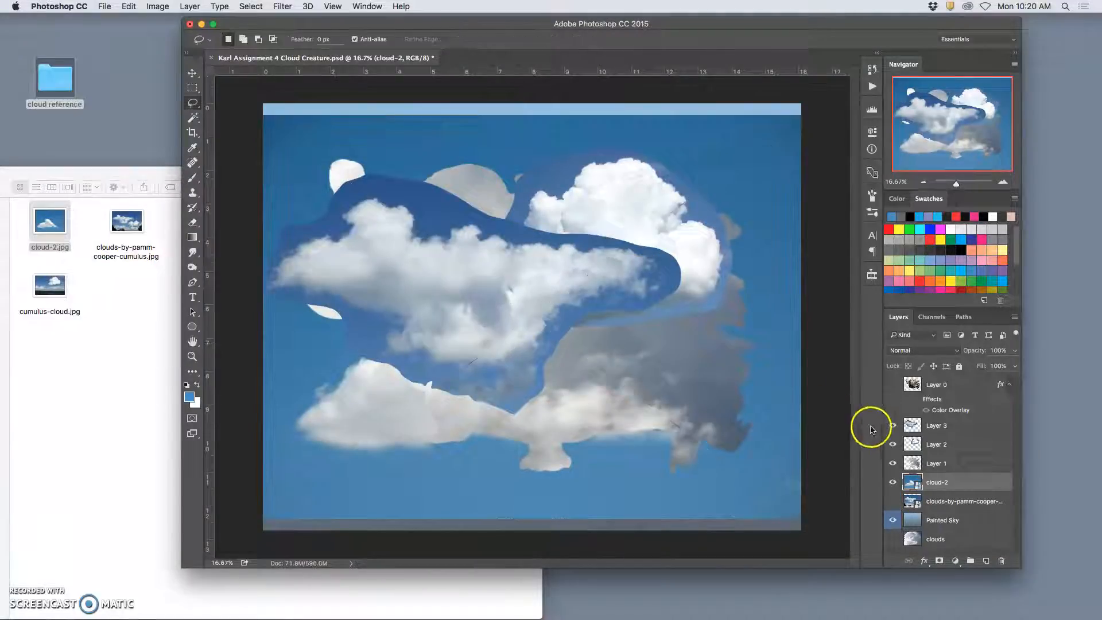
{"action": "left_click_drag", "start_coordinate": [939, 482], "coordinate": [911, 422]}
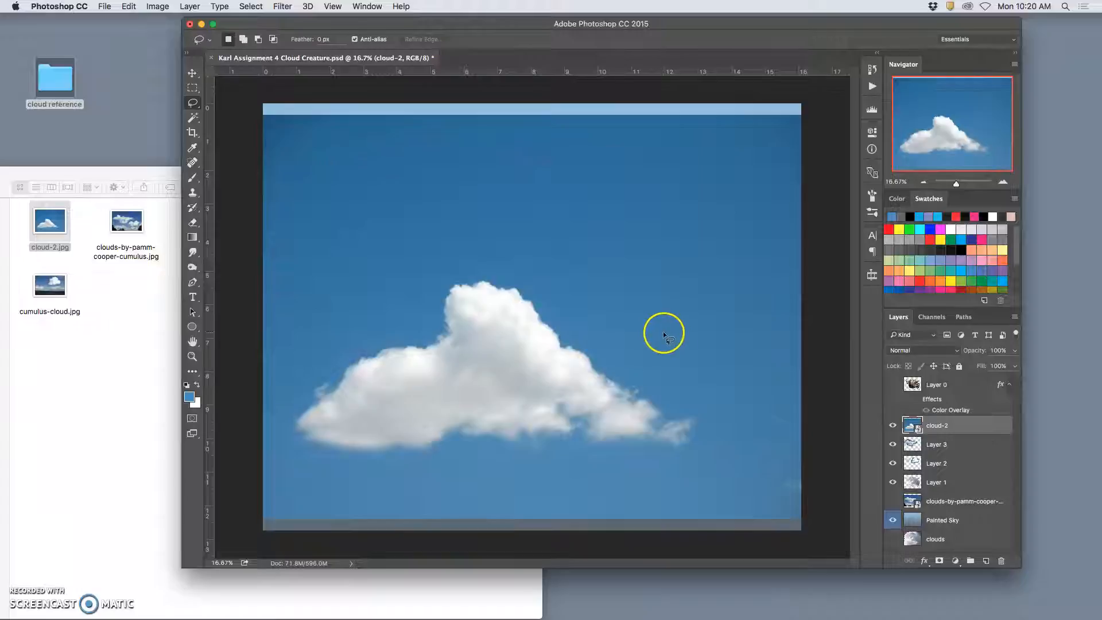
Lasso around the whole white cloud in the cloud-2 photo and refine the selection's edge near the upper peak.
{"action": "mouse_move", "coordinate": [492, 262]}
{"action": "left_mouse_down"}
{"action": "mouse_move", "coordinate": [448, 269]}
{"action": "mouse_move", "coordinate": [380, 330]}
{"action": "left_mouse_up"}
{"action": "left_click_drag", "start_coordinate": [368, 480], "coordinate": [654, 468]}
{"action": "mouse_move", "coordinate": [641, 362]}
{"action": "left_mouse_down"}
{"action": "mouse_move", "coordinate": [505, 295]}
{"action": "mouse_move", "coordinate": [536, 344]}
{"action": "left_mouse_up"}
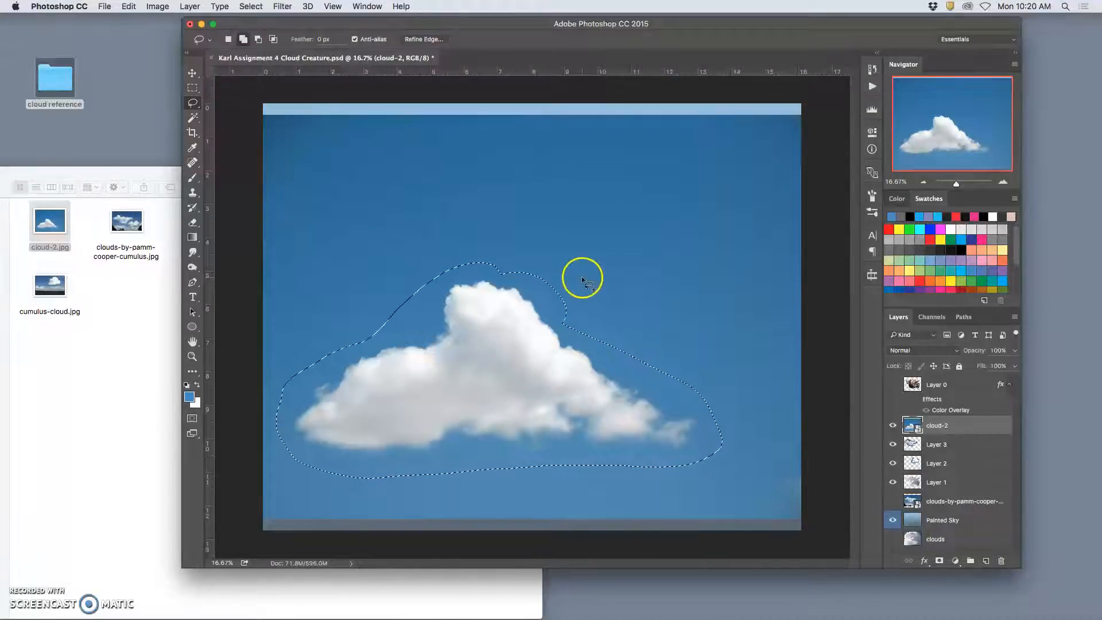
{"action": "mouse_move", "coordinate": [573, 267]}
{"action": "left_mouse_down"}
{"action": "mouse_move", "coordinate": [544, 290]}
{"action": "mouse_move", "coordinate": [578, 318]}
{"action": "left_mouse_up"}
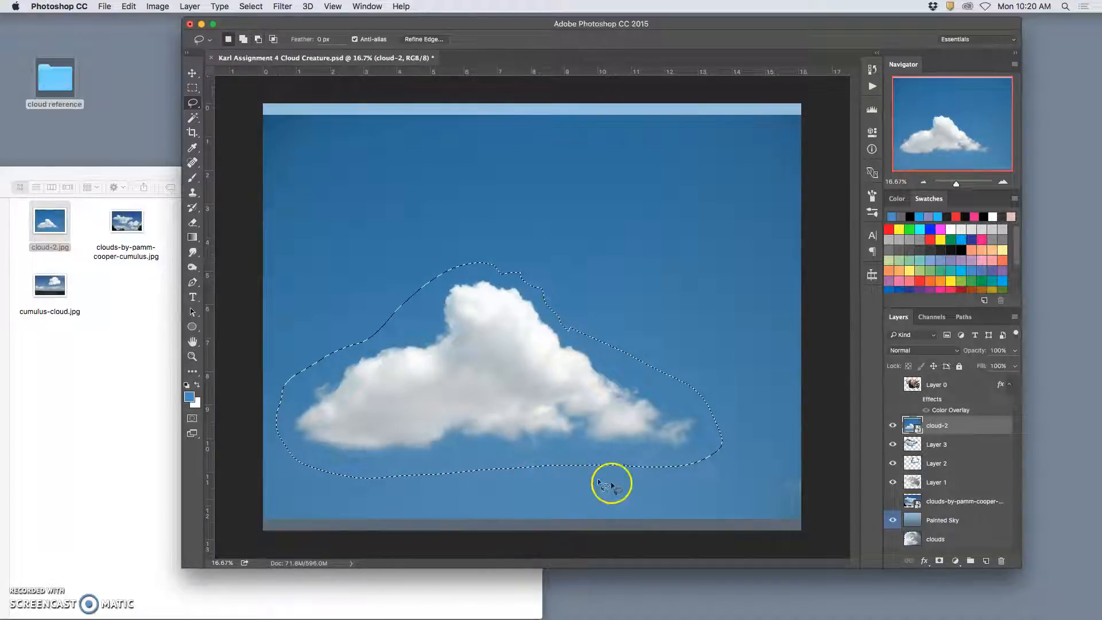
Copy the selected cloud to a new layer and delete the cloud-2 photo layer.
{"action": "key", "text": "super+j"}
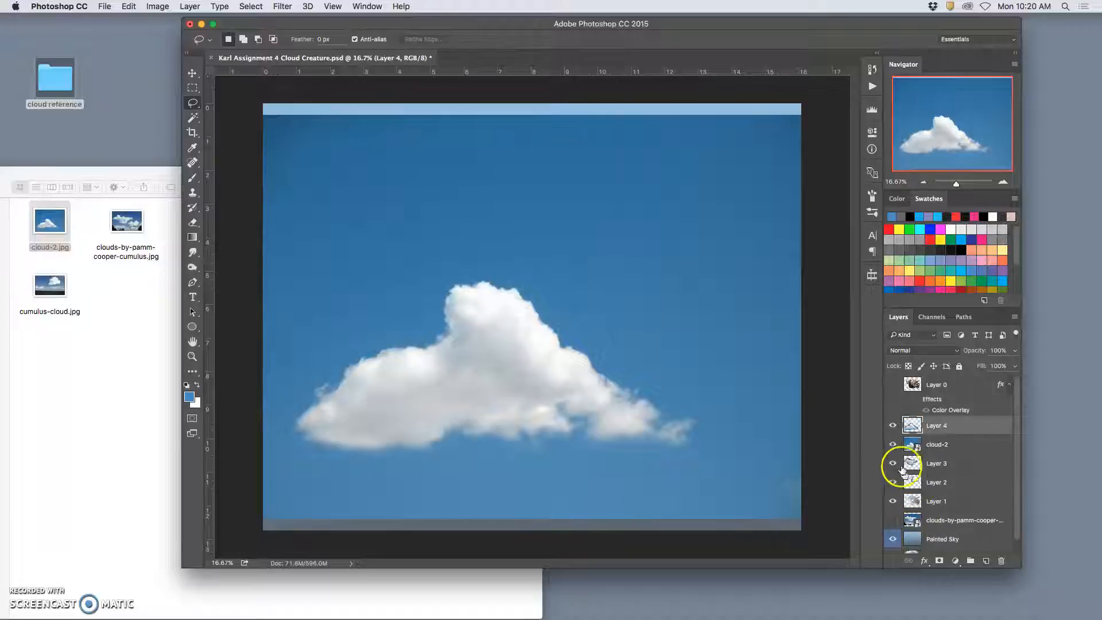
{"action": "left_click", "coordinate": [934, 445]}
{"action": "key", "text": "Delete"}
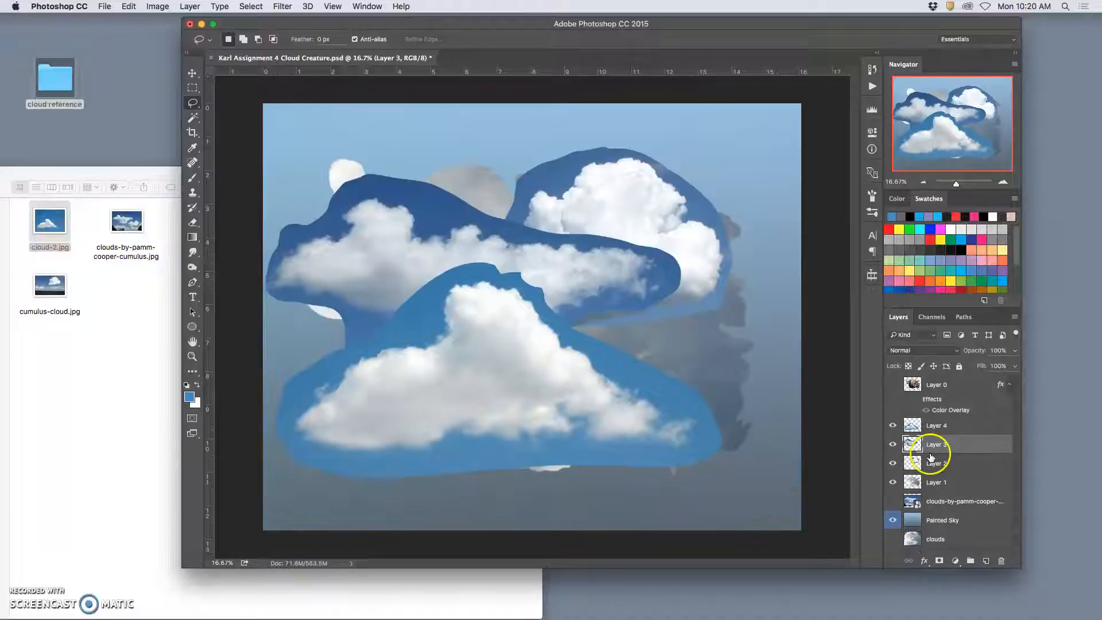
Place cumulus-3.jpg from the cloud reference folder above Layer 3.
{"action": "left_click", "coordinate": [122, 292]}
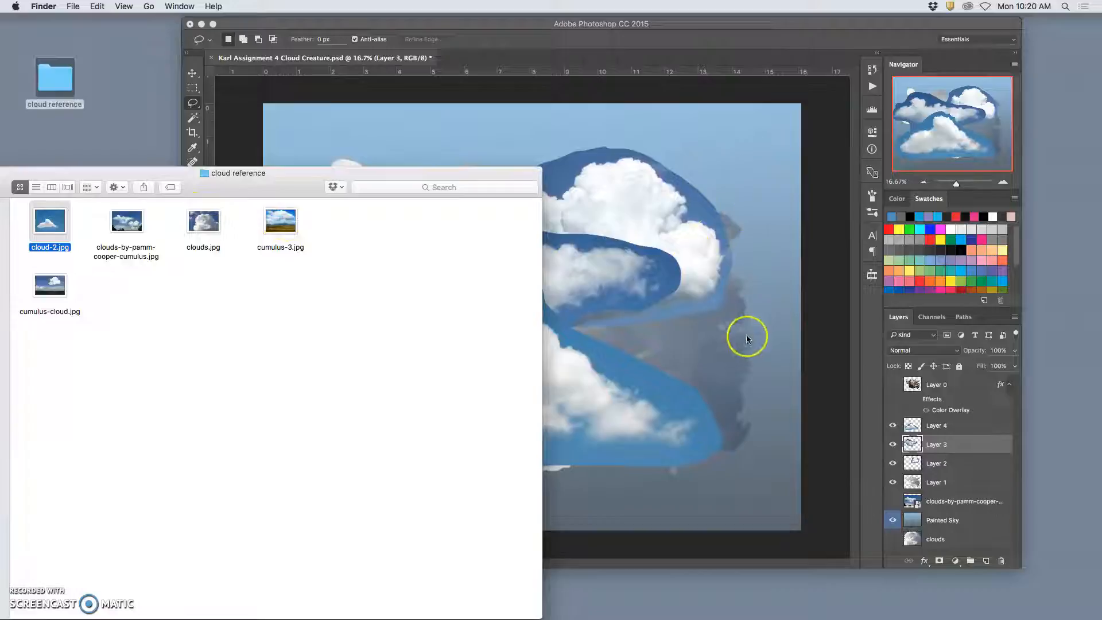
{"action": "left_click_drag", "start_coordinate": [281, 222], "coordinate": [671, 267]}
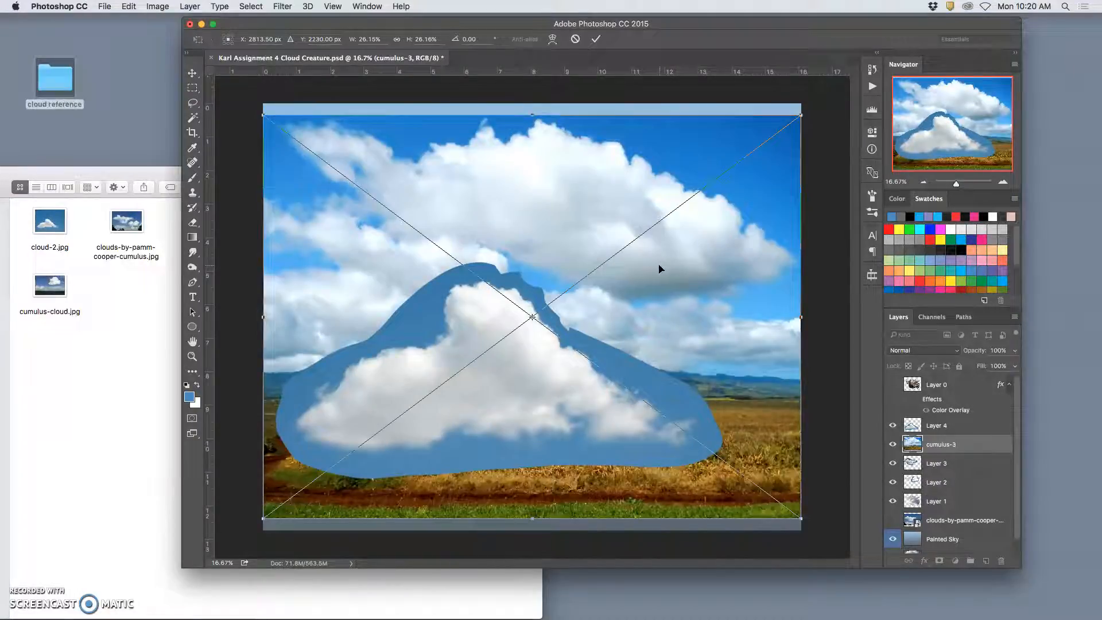
{"action": "key", "text": "Return"}
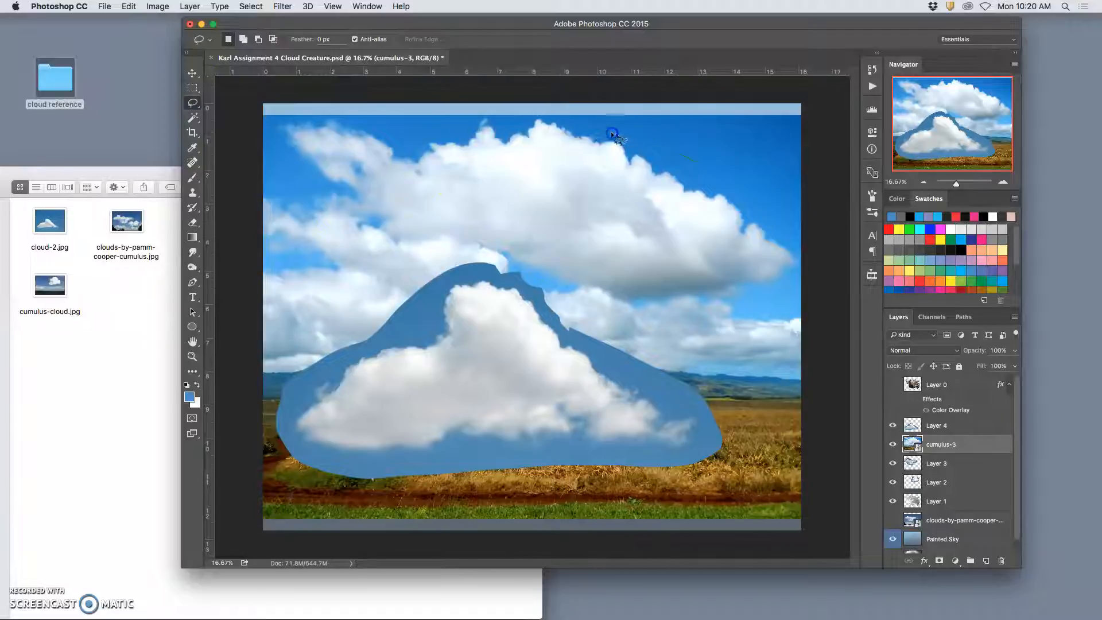
Copy the large upper cloud of the cumulus-3 photo to a new layer with a freehand selection and delete the photo layer.
{"action": "left_click_drag", "start_coordinate": [620, 138], "coordinate": [569, 124]}
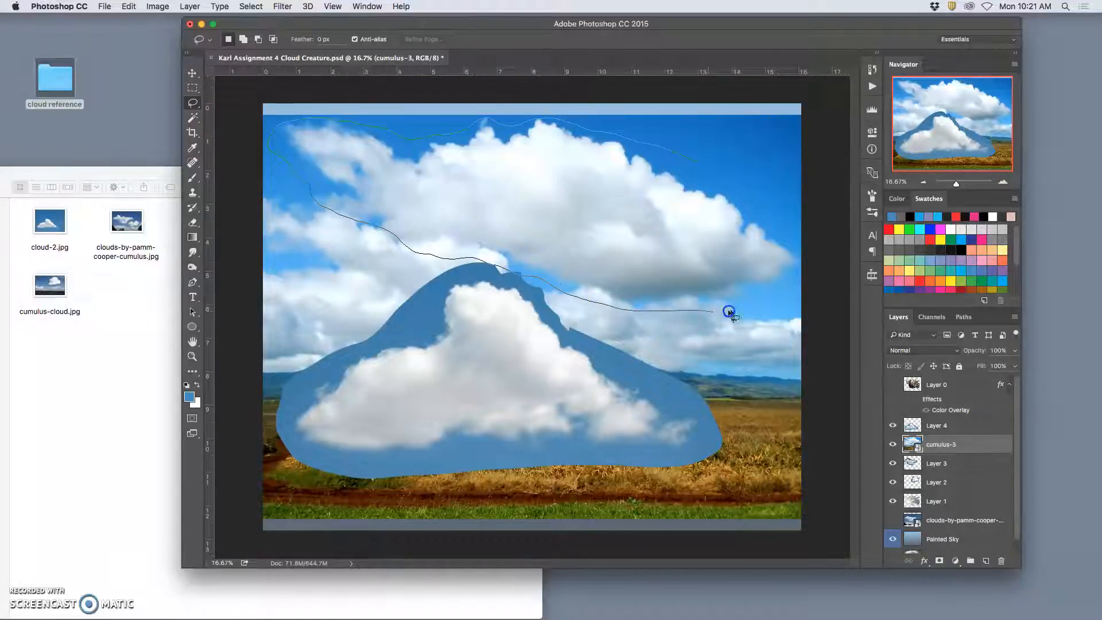
{"action": "left_click_drag", "start_coordinate": [798, 253], "coordinate": [764, 194]}
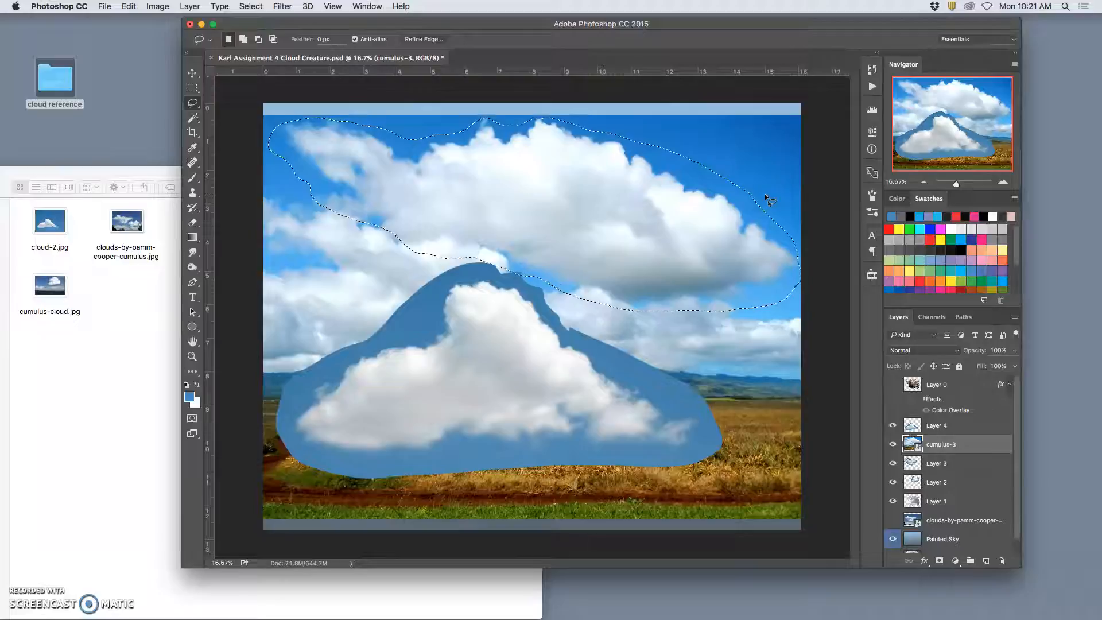
{"action": "key", "text": "super+j"}
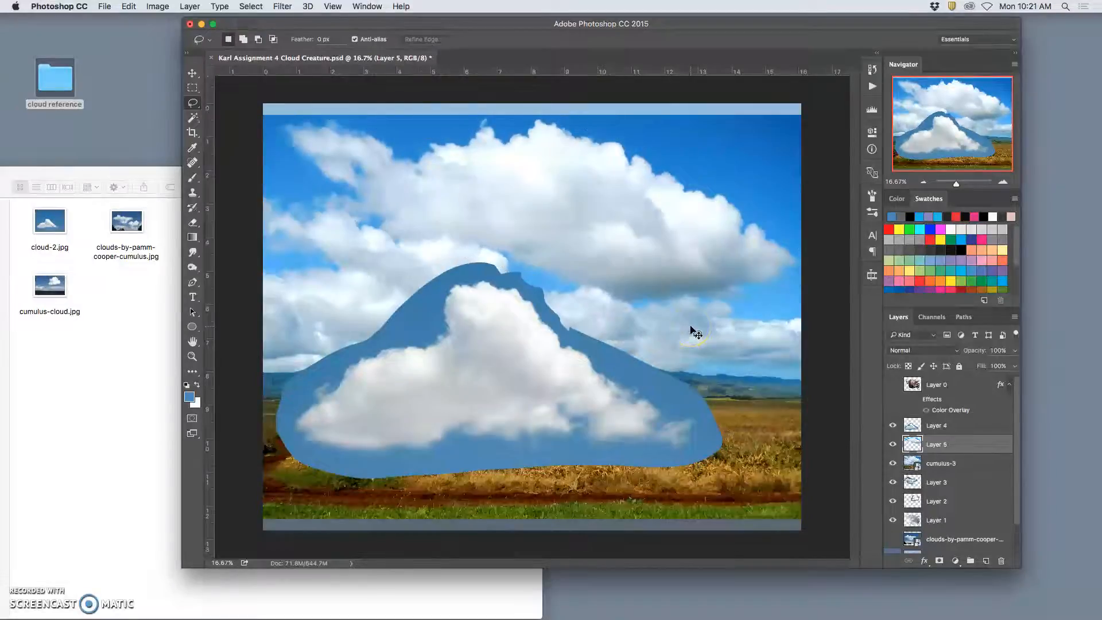
{"action": "left_click", "coordinate": [939, 467]}
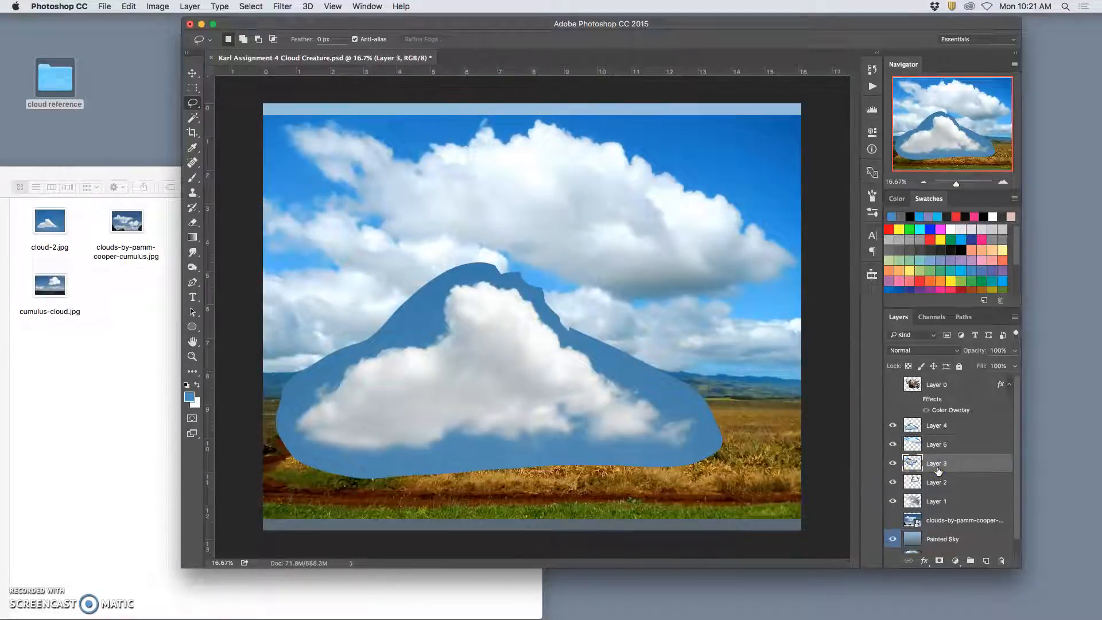
{"action": "key", "text": "BackSpace"}
Hide Layers 4, 5 and 3, and briefly show the original creature on Layer 0 for comparison.
{"action": "left_click", "coordinate": [893, 426]}
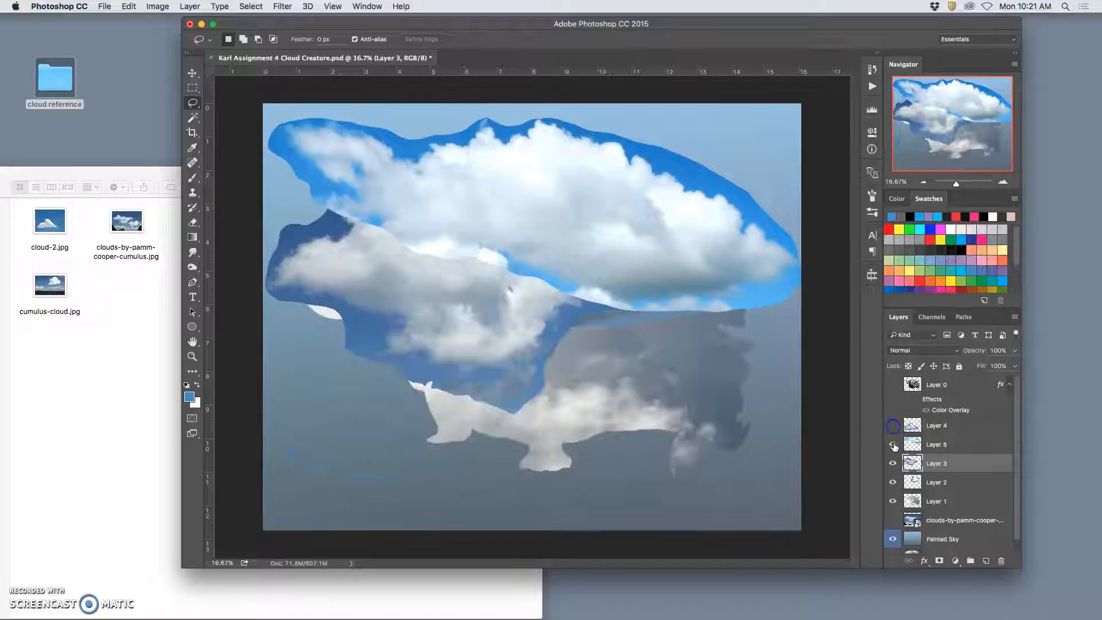
{"action": "left_click", "coordinate": [893, 444]}
{"action": "left_click", "coordinate": [892, 464]}
{"action": "left_click", "coordinate": [892, 483]}
{"action": "left_click", "coordinate": [893, 485]}
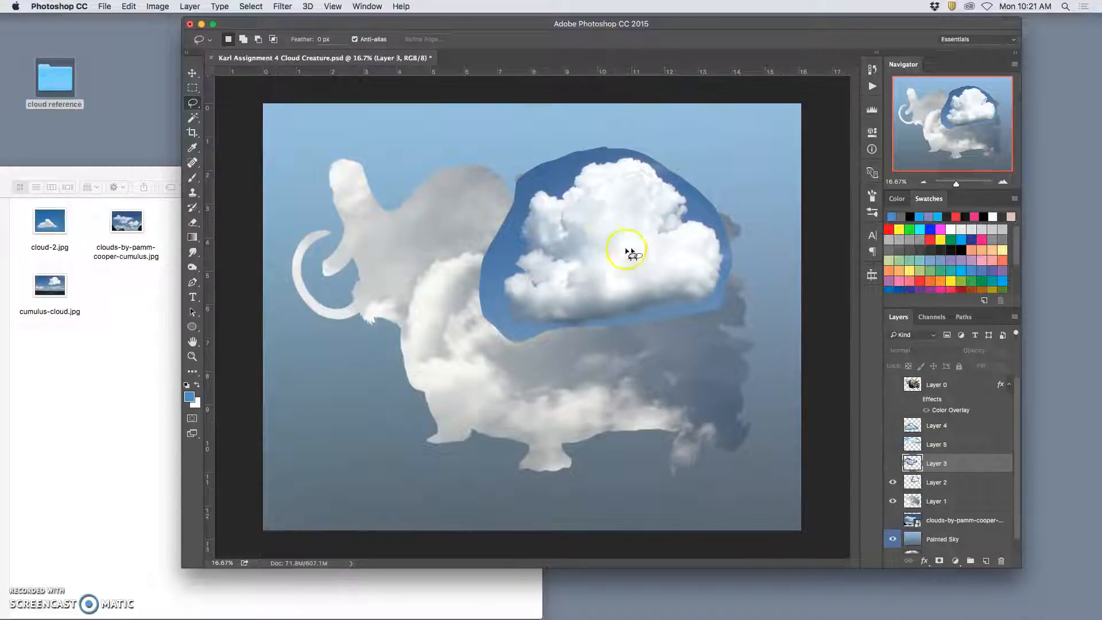
{"action": "left_click", "coordinate": [893, 384]}
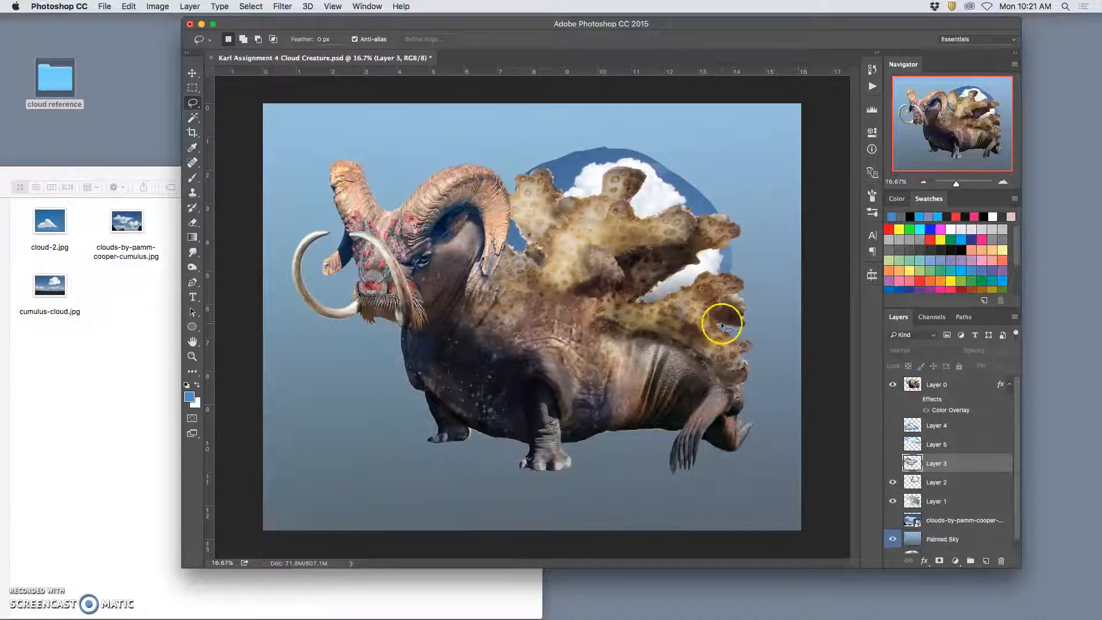
{"action": "left_click", "coordinate": [892, 384]}
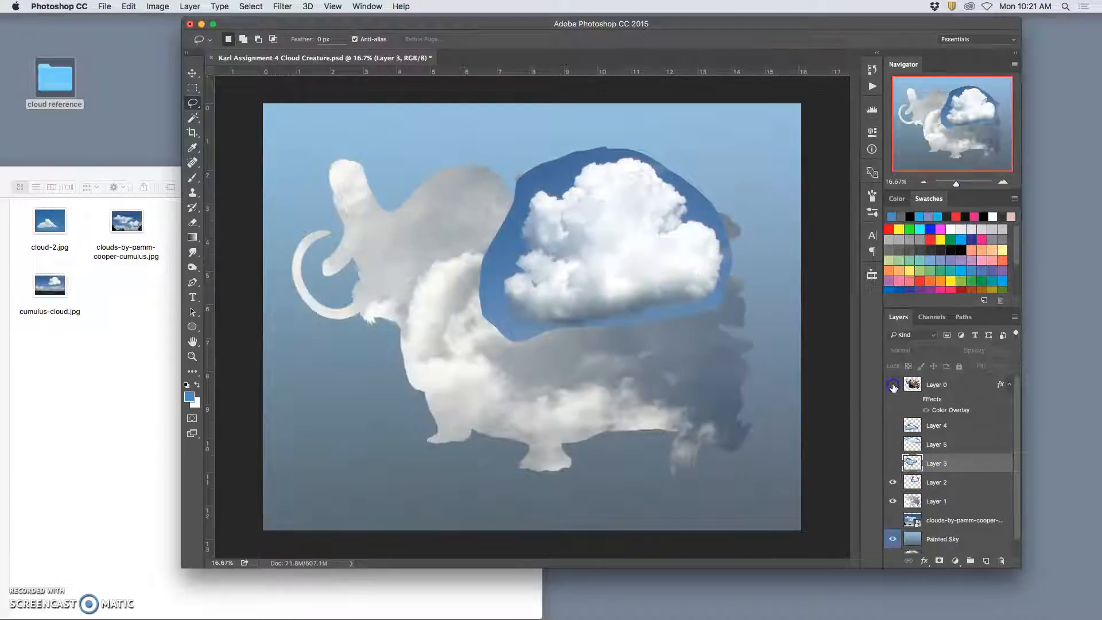
Select the blue sky surrounding the white cloud on Layer 2 with the Magic Wand.
{"action": "left_click", "coordinate": [955, 486]}
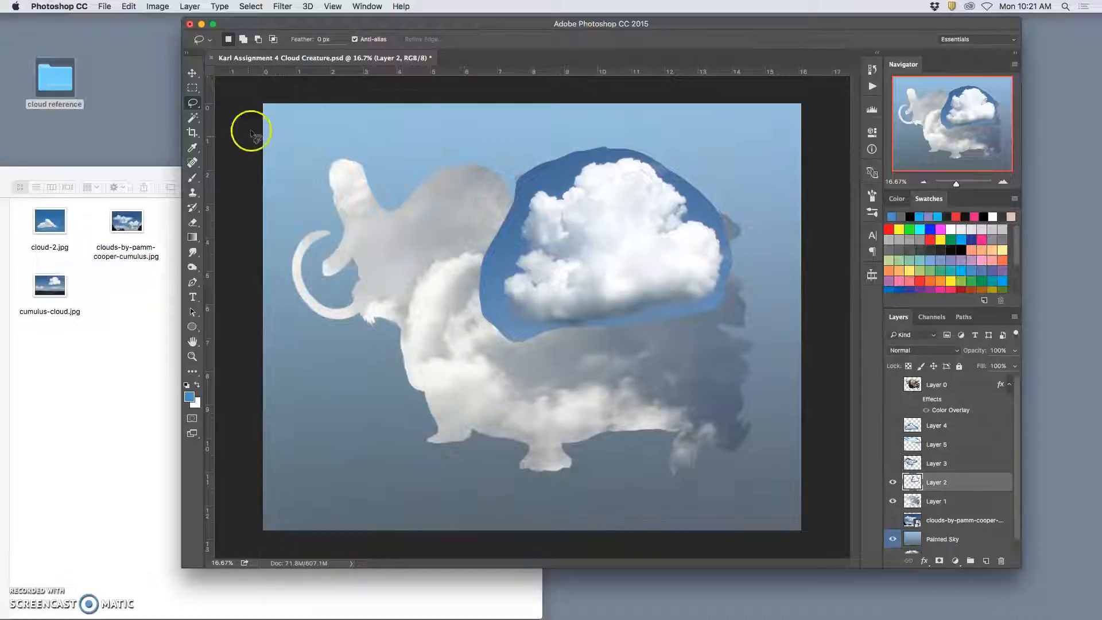
{"action": "left_click", "coordinate": [193, 118]}
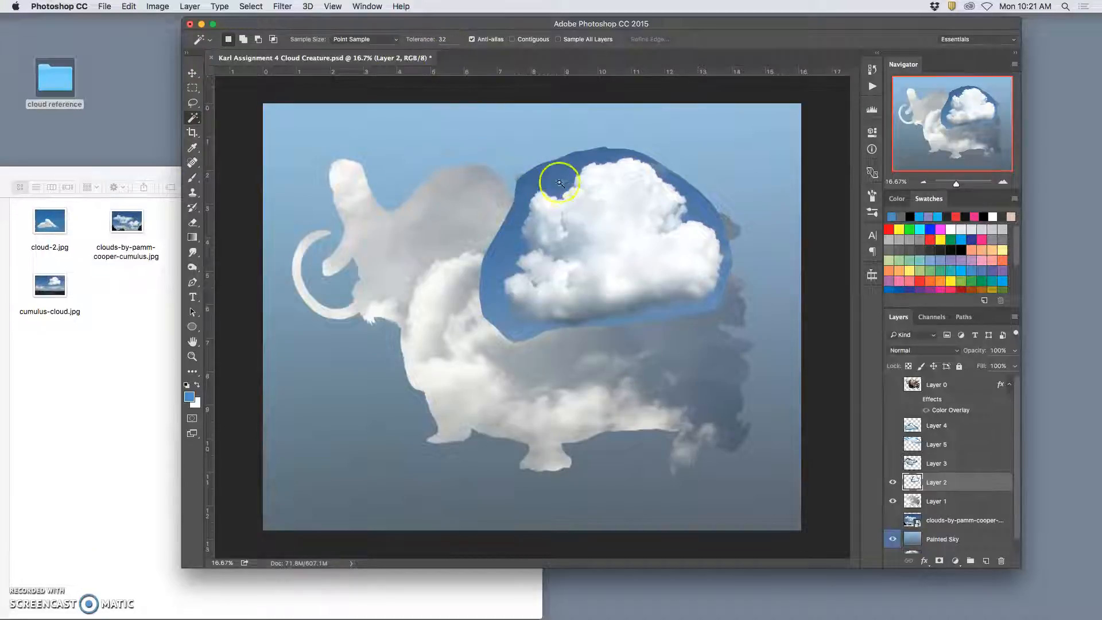
{"action": "left_click", "coordinate": [536, 259]}
{"action": "left_click", "coordinate": [709, 281]}
{"action": "left_click", "coordinate": [513, 310]}
{"action": "left_click", "coordinate": [504, 249]}
{"action": "left_click", "coordinate": [637, 216]}
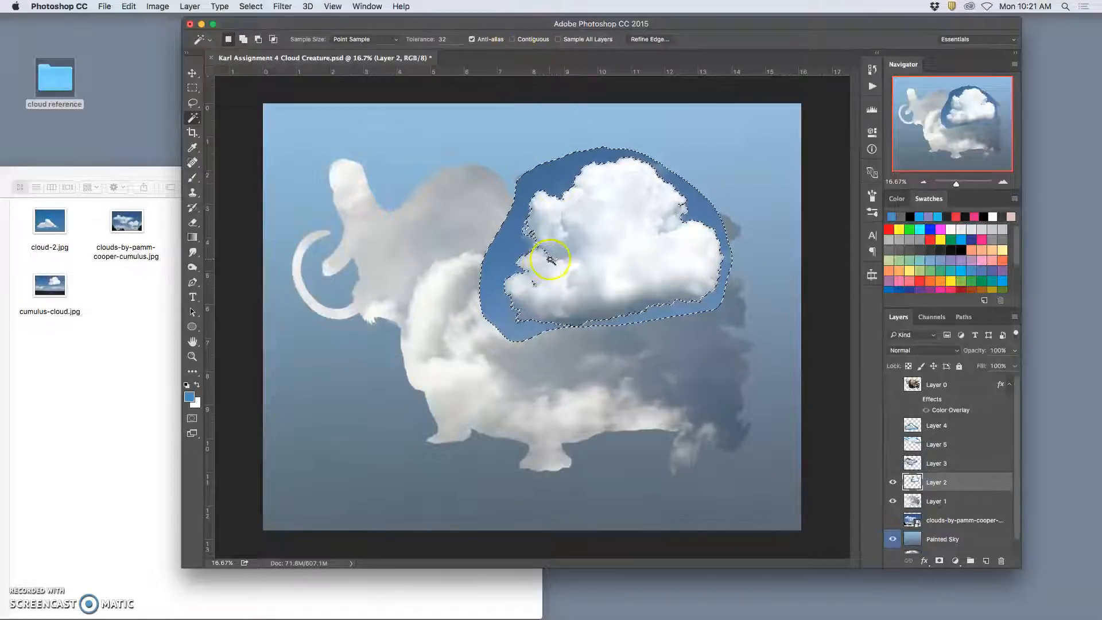
Subtract the stray patches inside the cloud's left side from the sky selection with the Lasso.
{"action": "scroll", "coordinate": [551, 252], "scroll_direction": "up", "scroll_amount": 3}
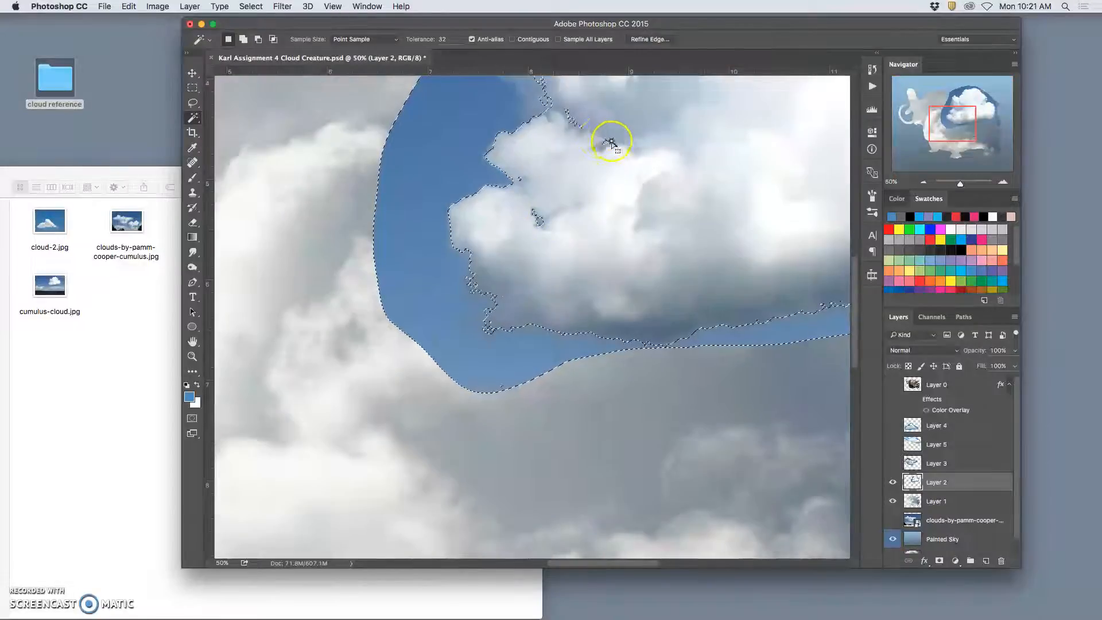
{"action": "left_click", "coordinate": [194, 103]}
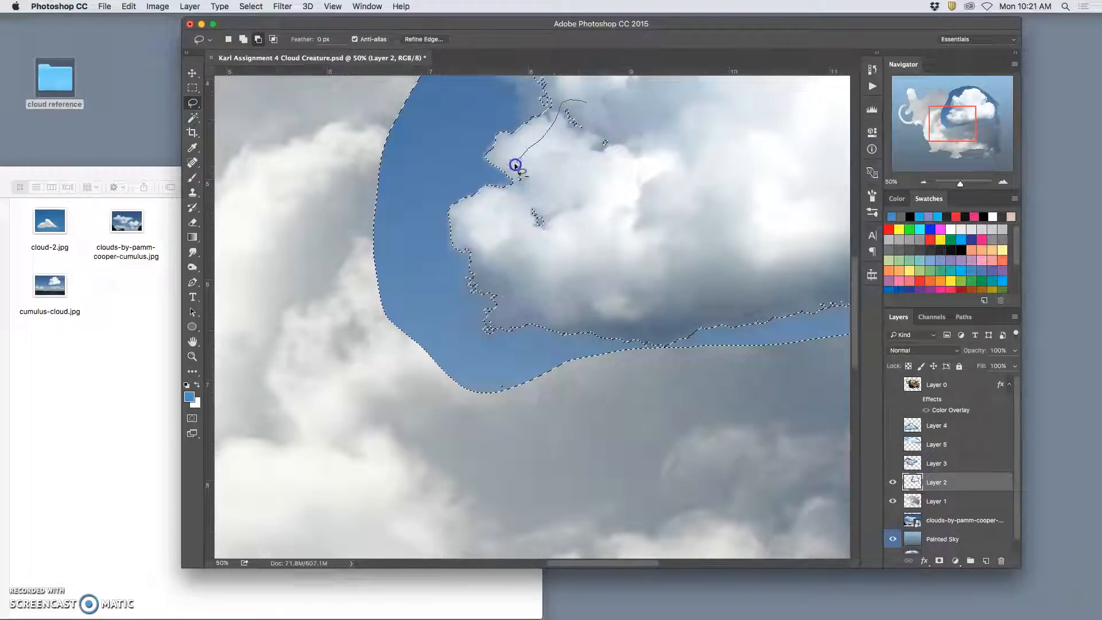
{"action": "left_click_drag", "start_coordinate": [624, 175], "coordinate": [597, 115]}
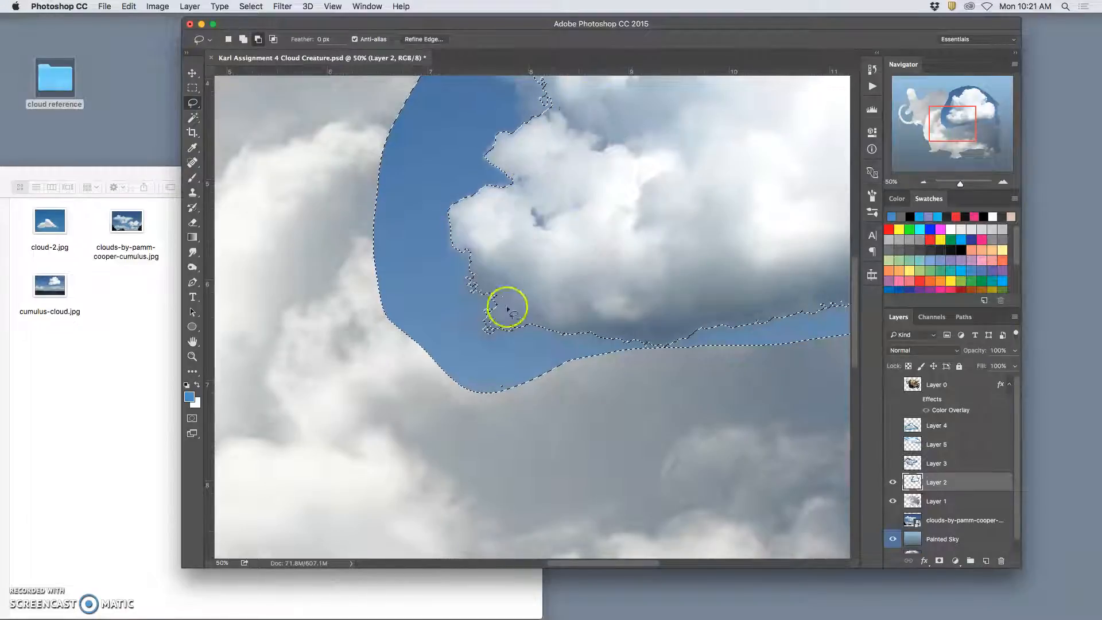
{"action": "key", "text": "super+minus"}
{"action": "key", "text": "super+minus"}
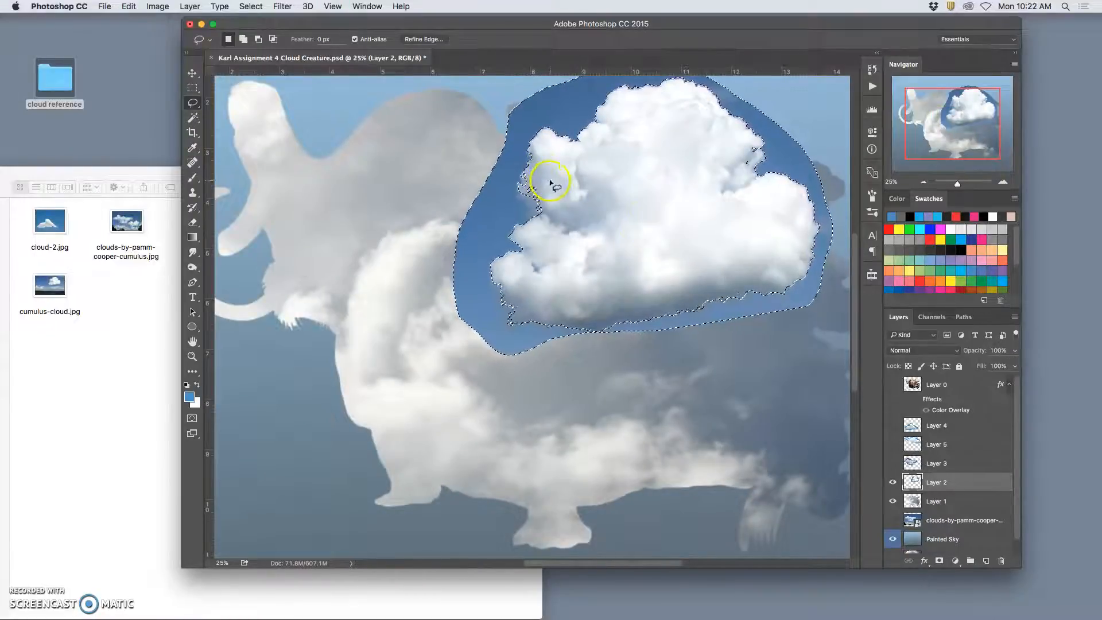
Complete the sky selection with Contiguous on and refine its edge using radius 2.7 px, smooth 9, feather 3.2 px and shift edge +27%.
{"action": "left_click", "coordinate": [187, 119]}
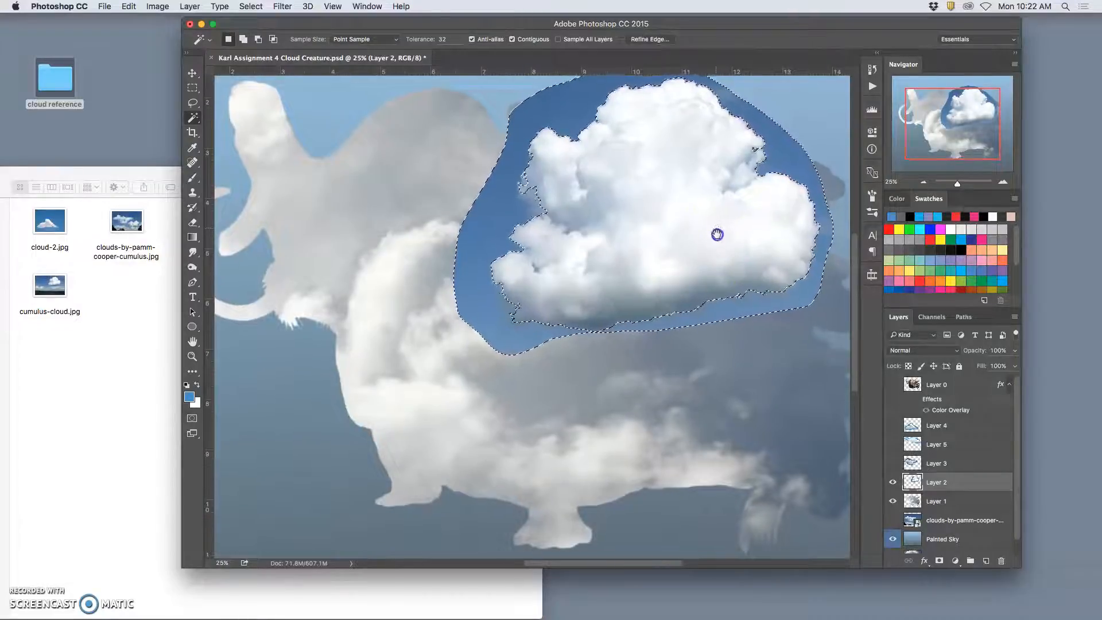
{"action": "left_click_drag", "start_coordinate": [716, 226], "coordinate": [706, 275]}
{"action": "left_click", "coordinate": [736, 200], "text": "shift"}
{"action": "left_click", "coordinate": [652, 40]}
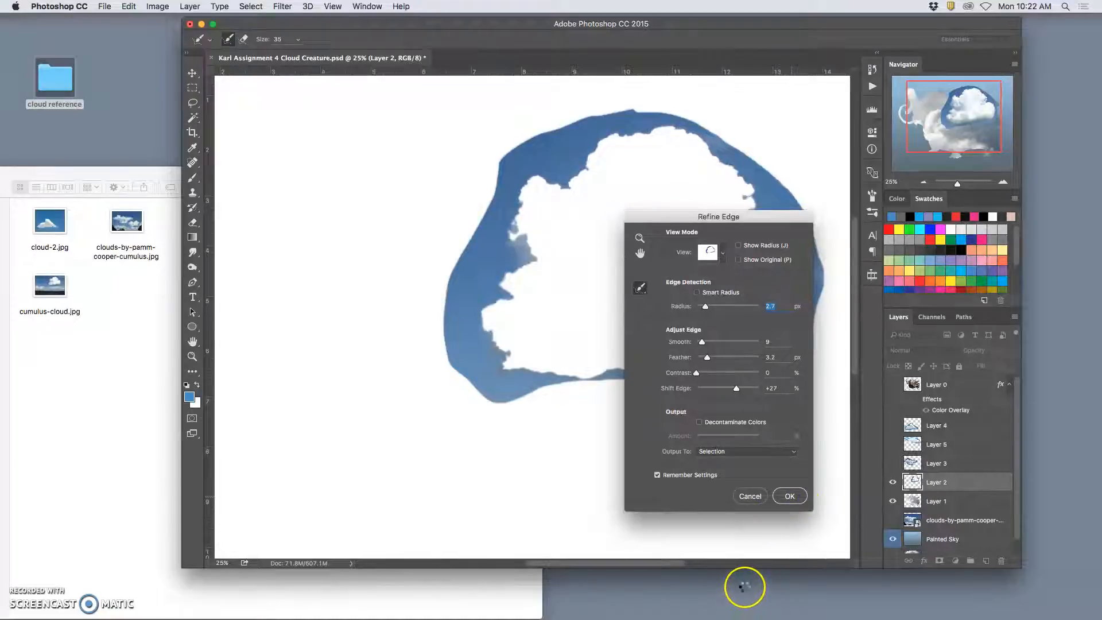
{"action": "key", "text": "Return"}
Delete the selected blue sky from Layer 2 and clear the selection.
{"action": "key", "text": "super+plus"}
{"action": "key", "text": "super+plus"}
{"action": "key", "text": "super+plus"}
{"action": "key", "text": "super+plus"}
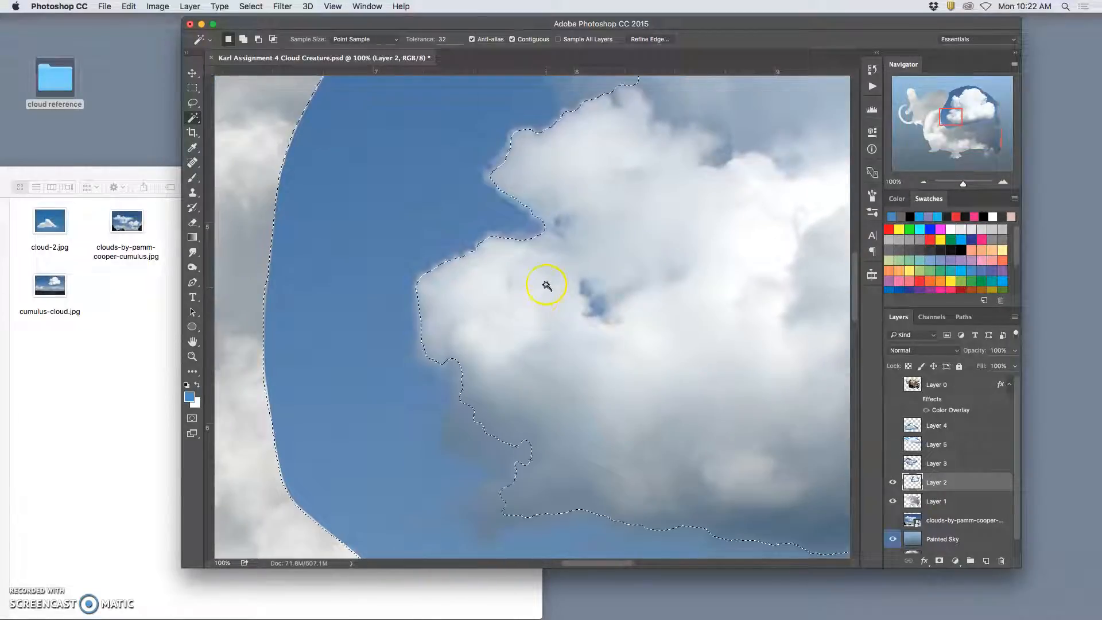
{"action": "key", "text": "Delete"}
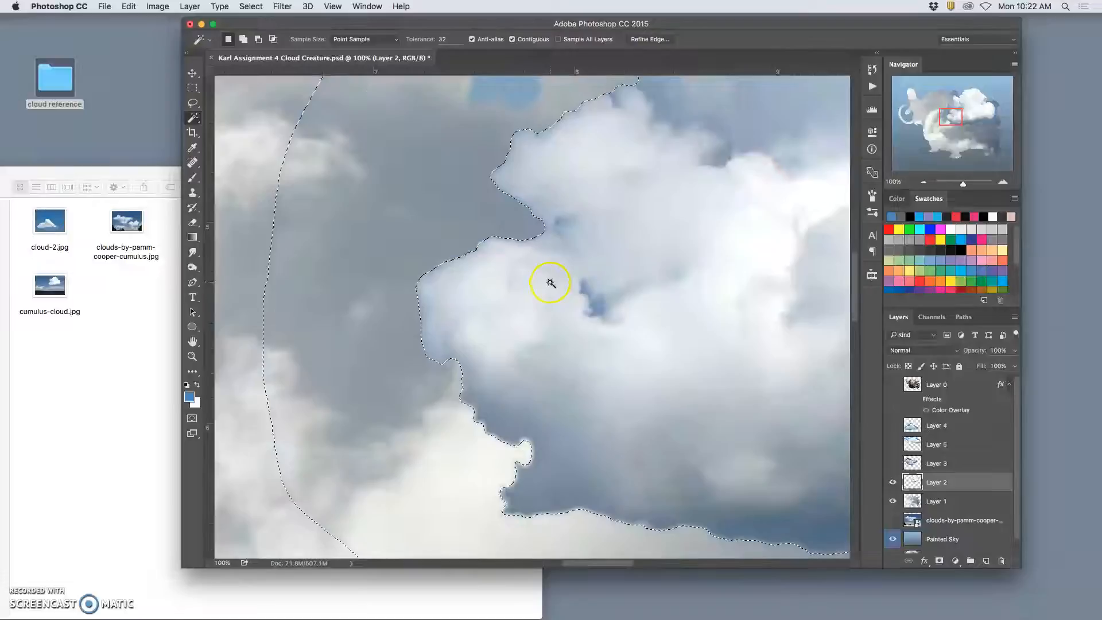
{"action": "key", "text": "super+d"}
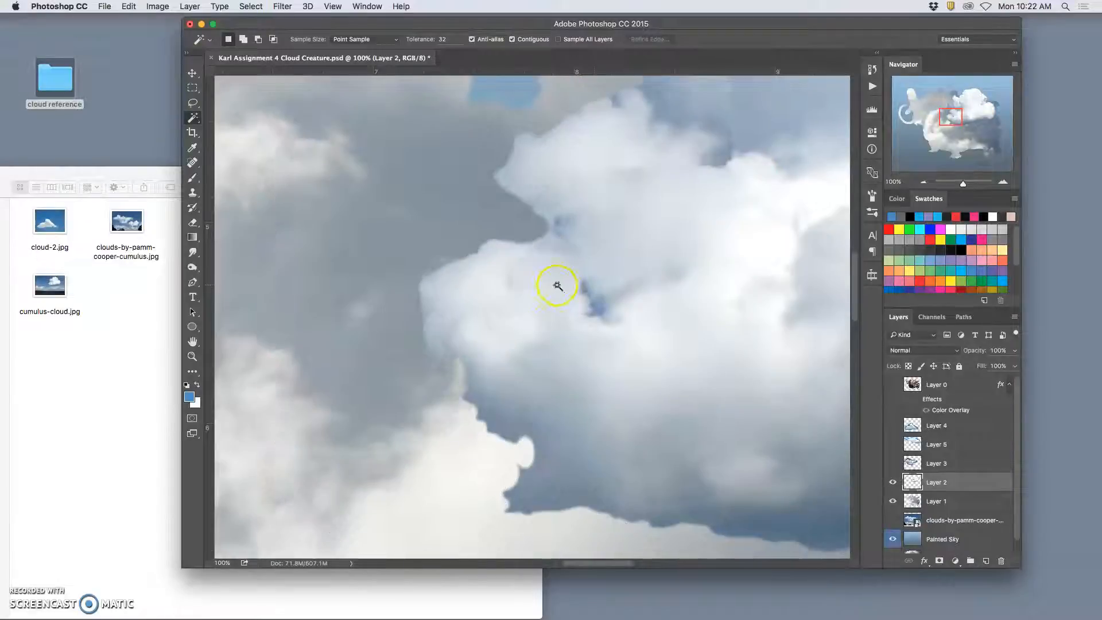
{"action": "key", "text": "super+minus"}
{"action": "key", "text": "super+minus"}
{"action": "key", "text": "super+minus"}
{"action": "key", "text": "super+minus"}
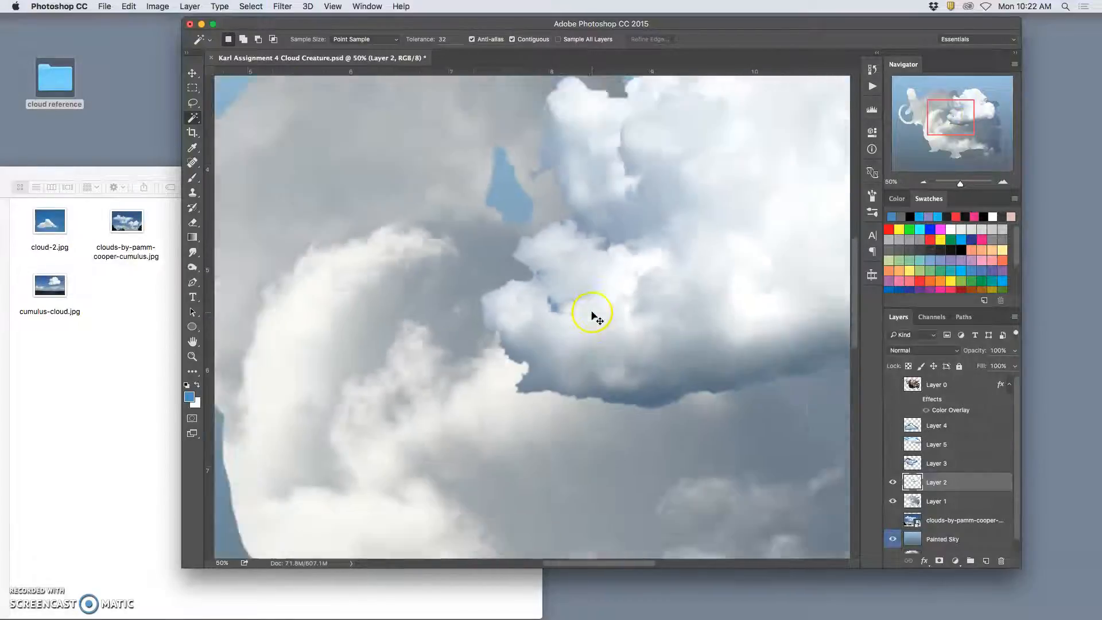
{"action": "key", "text": "super+minus"}
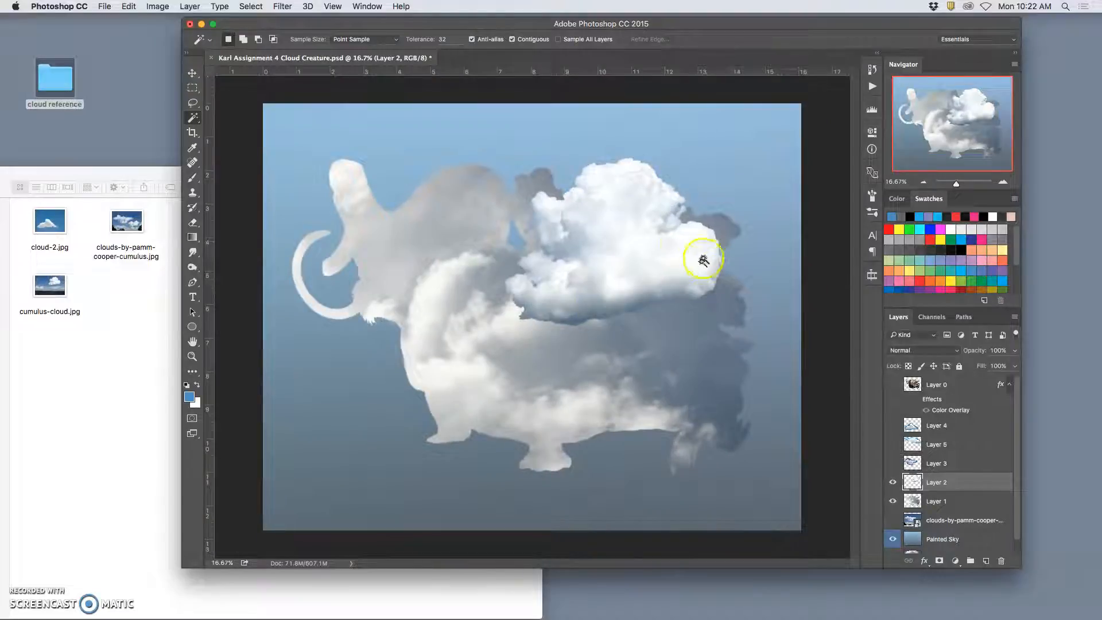
Move the Layer 2 cloud onto the middle of the creature's upper back.
{"action": "left_click", "coordinate": [191, 74]}
{"action": "left_click_drag", "start_coordinate": [608, 236], "coordinate": [676, 150]}
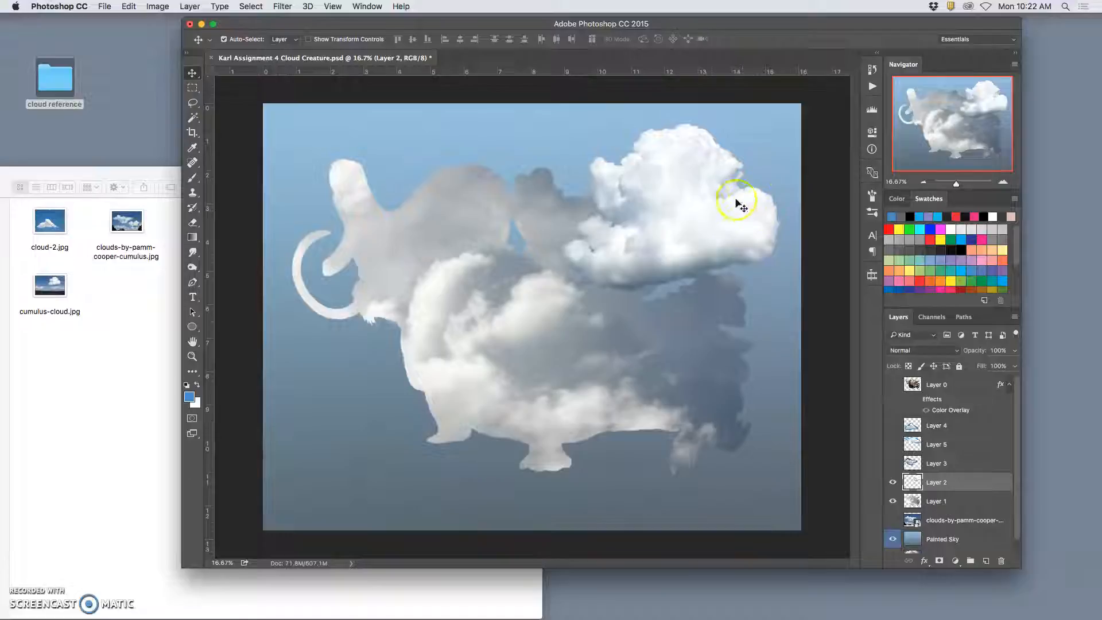
{"action": "left_click_drag", "start_coordinate": [687, 221], "coordinate": [586, 242]}
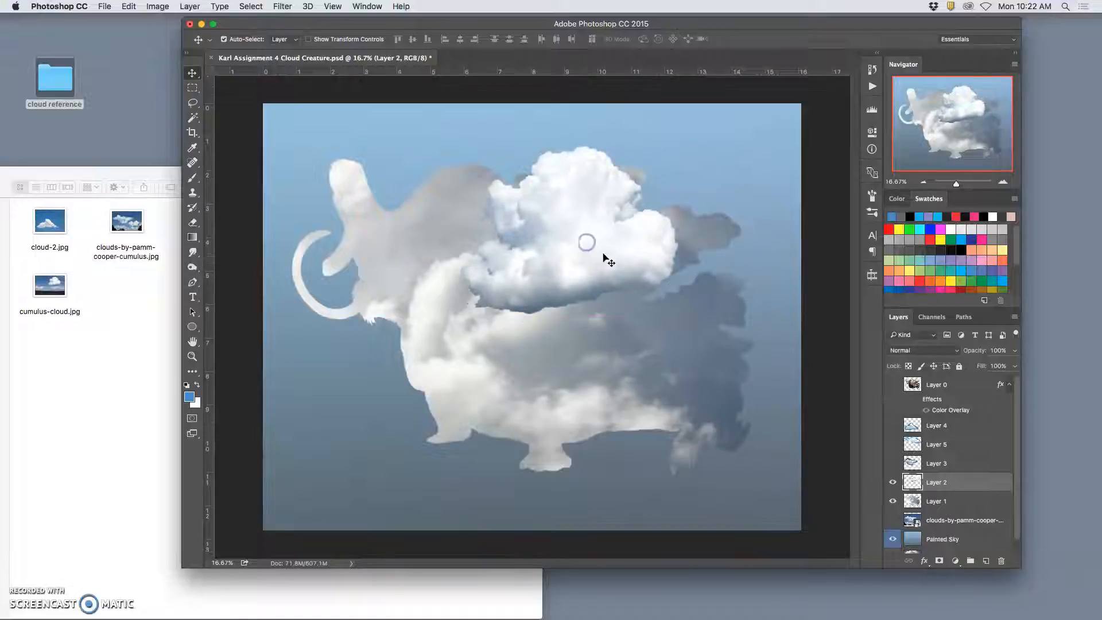
Scale the Layer 2 cloud to about 130% width and 118% height, rotate it about 21.6°, and fit it over the creature's rear back.
{"action": "key", "text": "super+t"}
{"action": "left_click_drag", "start_coordinate": [695, 137], "coordinate": [593, 270]}
{"action": "left_click_drag", "start_coordinate": [612, 345], "coordinate": [641, 392]}
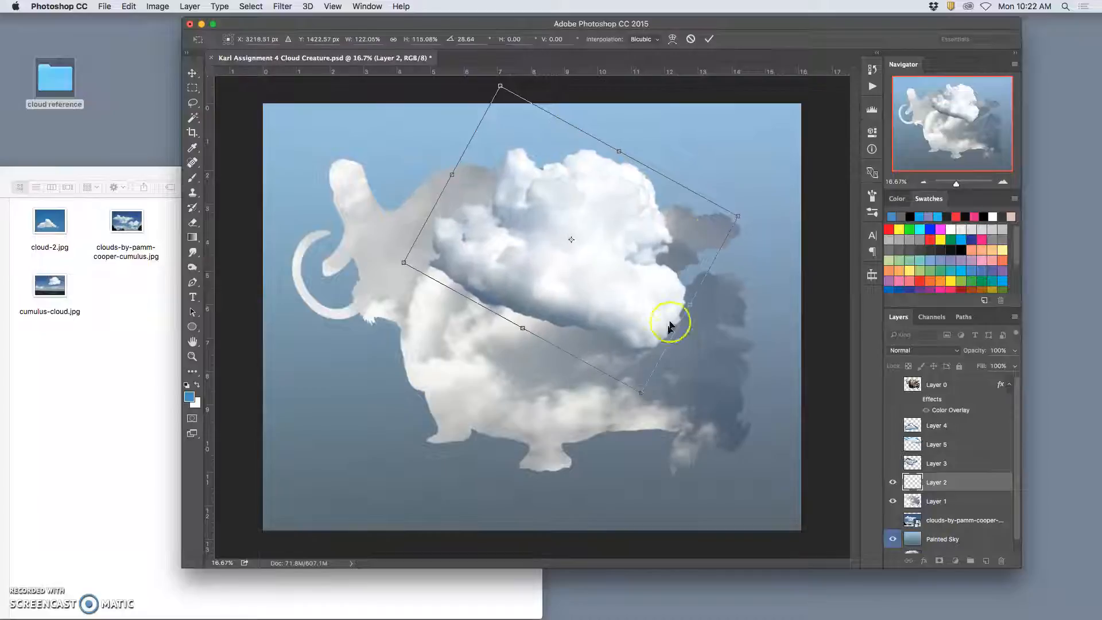
{"action": "left_click_drag", "start_coordinate": [743, 217], "coordinate": [790, 204]}
{"action": "left_click_drag", "start_coordinate": [406, 278], "coordinate": [433, 282]}
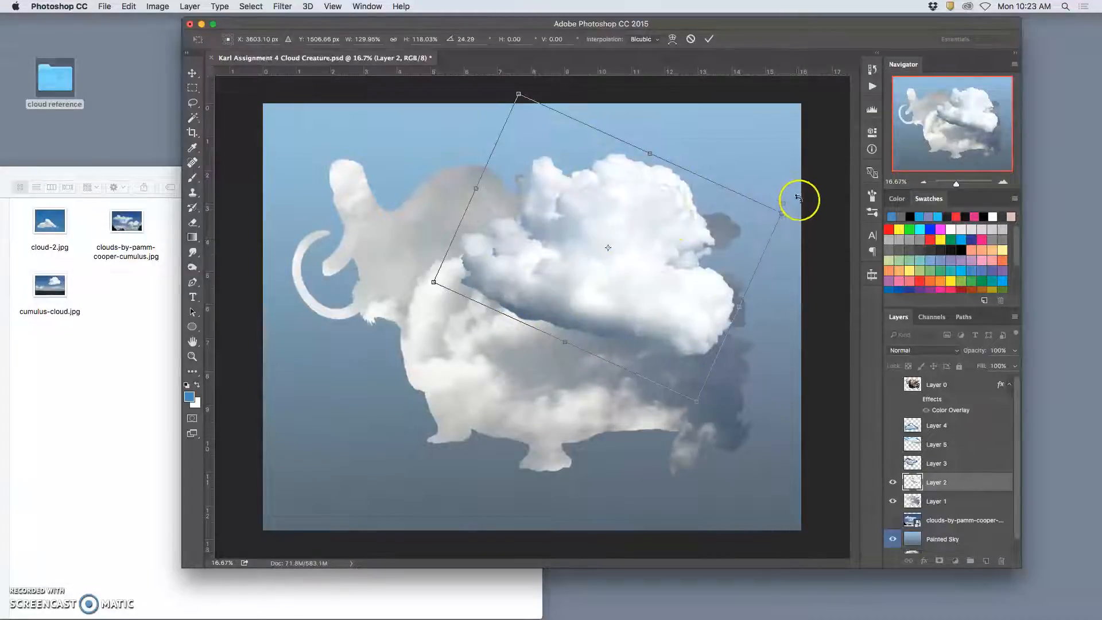
{"action": "left_click_drag", "start_coordinate": [795, 211], "coordinate": [736, 213]}
{"action": "mouse_move", "coordinate": [636, 282]}
{"action": "left_mouse_down"}
{"action": "mouse_move", "coordinate": [652, 302]}
{"action": "mouse_move", "coordinate": [625, 320]}
{"action": "mouse_move", "coordinate": [635, 275]}
{"action": "mouse_move", "coordinate": [640, 287]}
{"action": "left_mouse_up"}
{"action": "key", "text": "Return"}
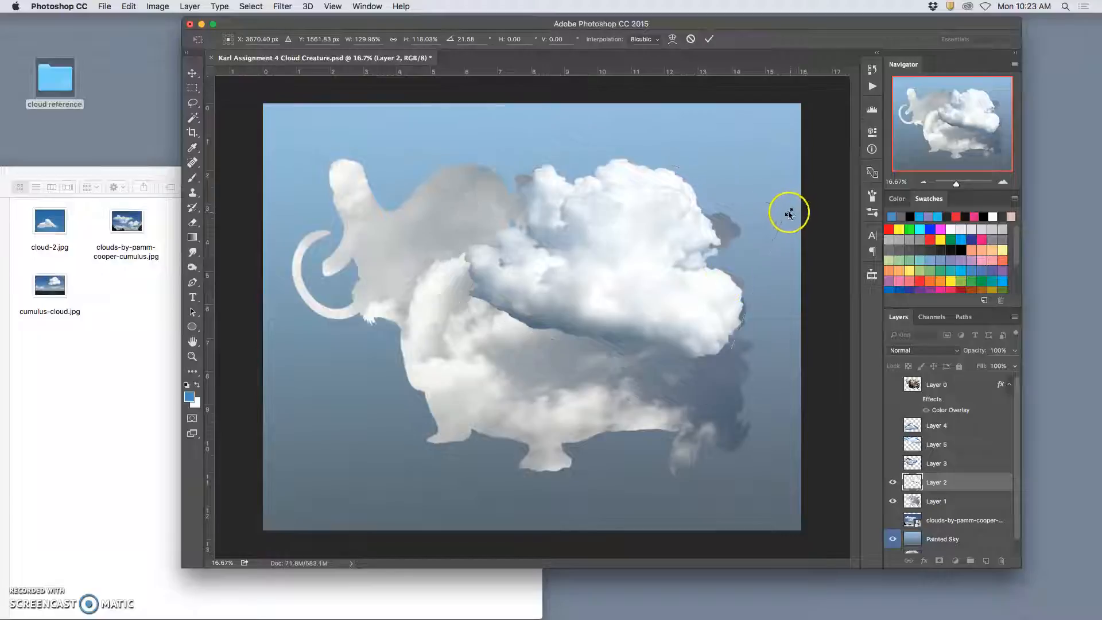
Warp the Layer 2 cloud so its upper bumps and rear edge follow the shape of the creature's back.
{"action": "mouse_move", "coordinate": [666, 251]}
{"action": "left_mouse_down"}
{"action": "mouse_move", "coordinate": [657, 347]}
{"action": "mouse_move", "coordinate": [664, 244]}
{"action": "mouse_move", "coordinate": [654, 235]}
{"action": "mouse_move", "coordinate": [665, 241]}
{"action": "mouse_move", "coordinate": [672, 369]}
{"action": "mouse_move", "coordinate": [629, 401]}
{"action": "mouse_move", "coordinate": [644, 285]}
{"action": "mouse_move", "coordinate": [676, 264]}
{"action": "mouse_move", "coordinate": [659, 241]}
{"action": "mouse_move", "coordinate": [665, 249]}
{"action": "left_mouse_up"}
{"action": "key", "text": "super+t"}
{"action": "right_click", "coordinate": [661, 297]}
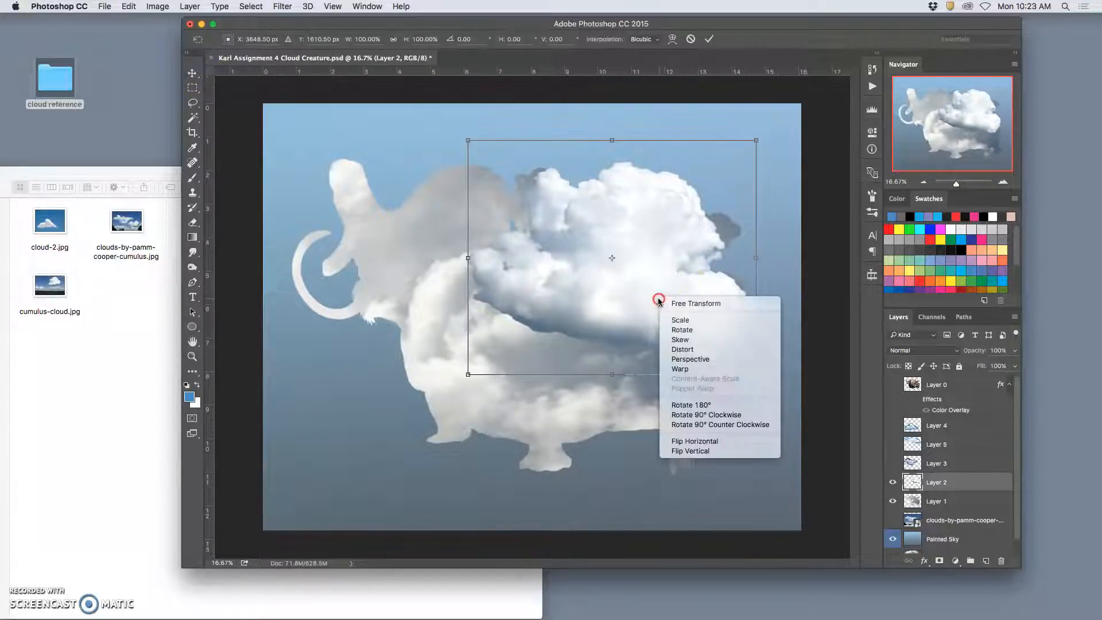
{"action": "left_click", "coordinate": [688, 370]}
{"action": "mouse_move", "coordinate": [697, 332]}
{"action": "left_mouse_down"}
{"action": "mouse_move", "coordinate": [696, 350]}
{"action": "mouse_move", "coordinate": [697, 334]}
{"action": "left_mouse_up"}
{"action": "left_click_drag", "start_coordinate": [722, 250], "coordinate": [725, 249]}
{"action": "left_click_drag", "start_coordinate": [582, 200], "coordinate": [548, 197]}
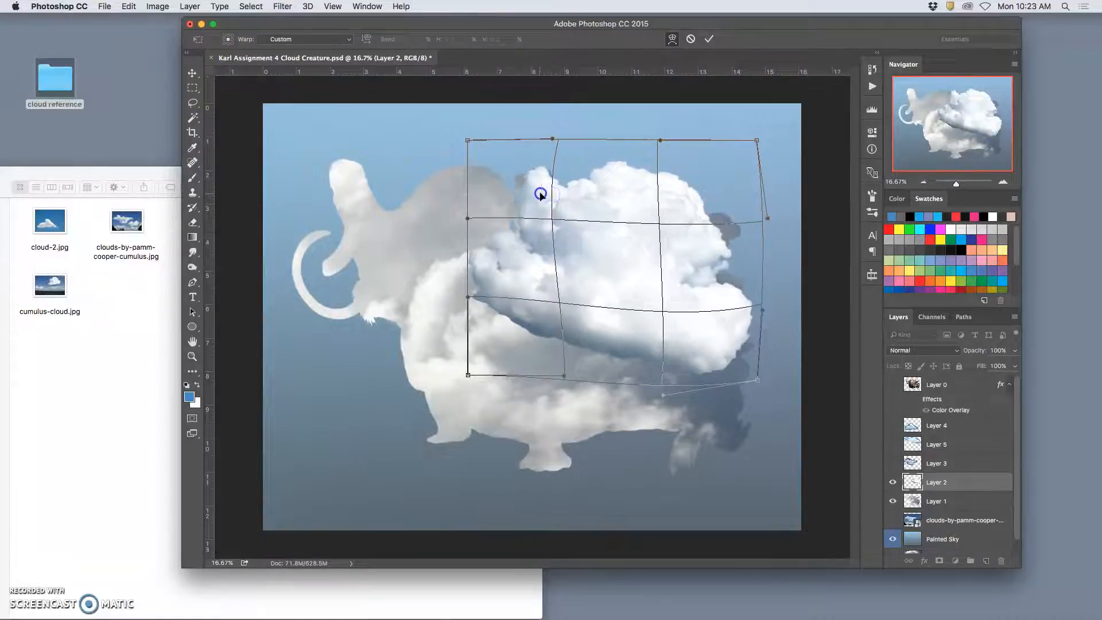
{"action": "mouse_move", "coordinate": [672, 253]}
{"action": "left_mouse_down"}
{"action": "mouse_move", "coordinate": [682, 249]}
{"action": "mouse_move", "coordinate": [637, 265]}
{"action": "mouse_move", "coordinate": [660, 254]}
{"action": "left_mouse_up"}
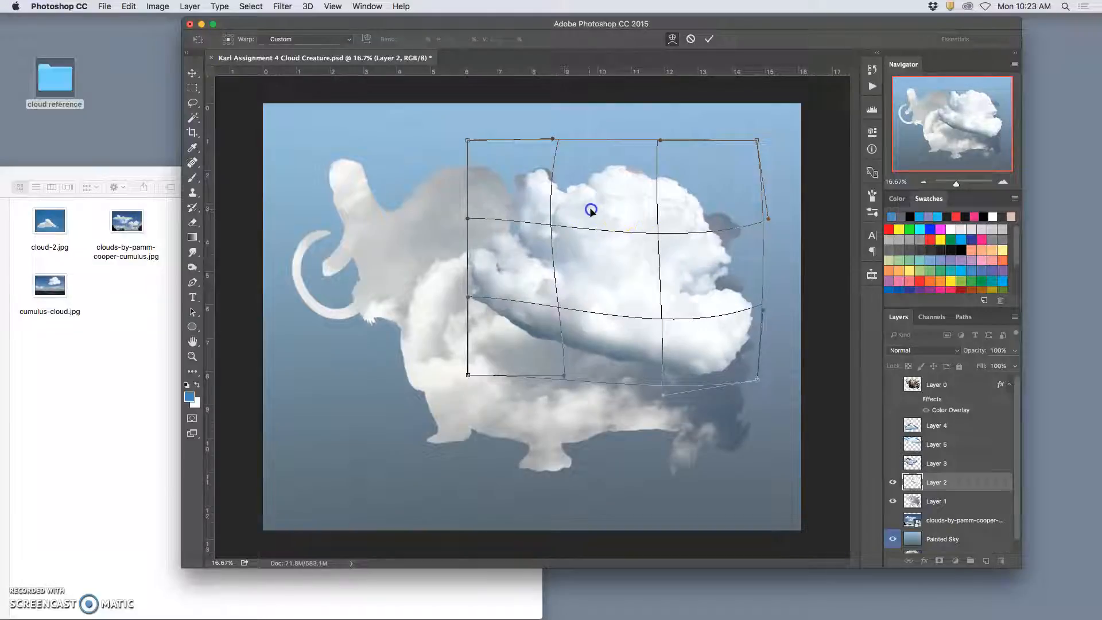
{"action": "left_click_drag", "start_coordinate": [590, 211], "coordinate": [592, 208]}
{"action": "left_click_drag", "start_coordinate": [706, 306], "coordinate": [727, 300]}
{"action": "left_click_drag", "start_coordinate": [709, 251], "coordinate": [707, 253]}
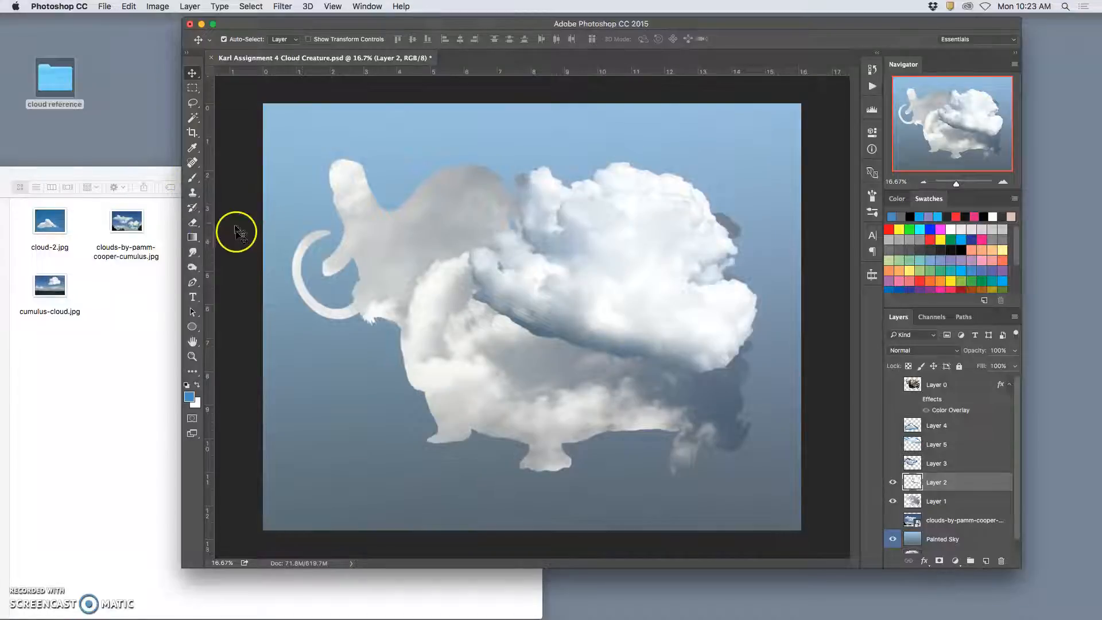
Erase the cloud's hard lower edge with a soft 1040 px eraser at 100% opacity to blend it into the body.
{"action": "left_click", "coordinate": [193, 221]}
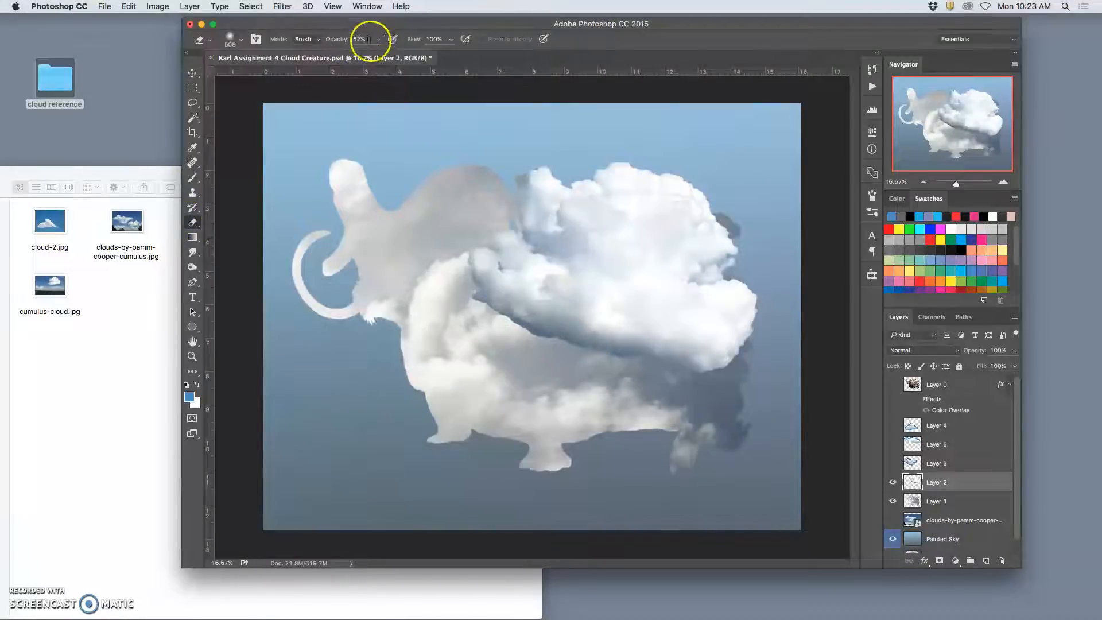
{"action": "left_click", "coordinate": [242, 41]}
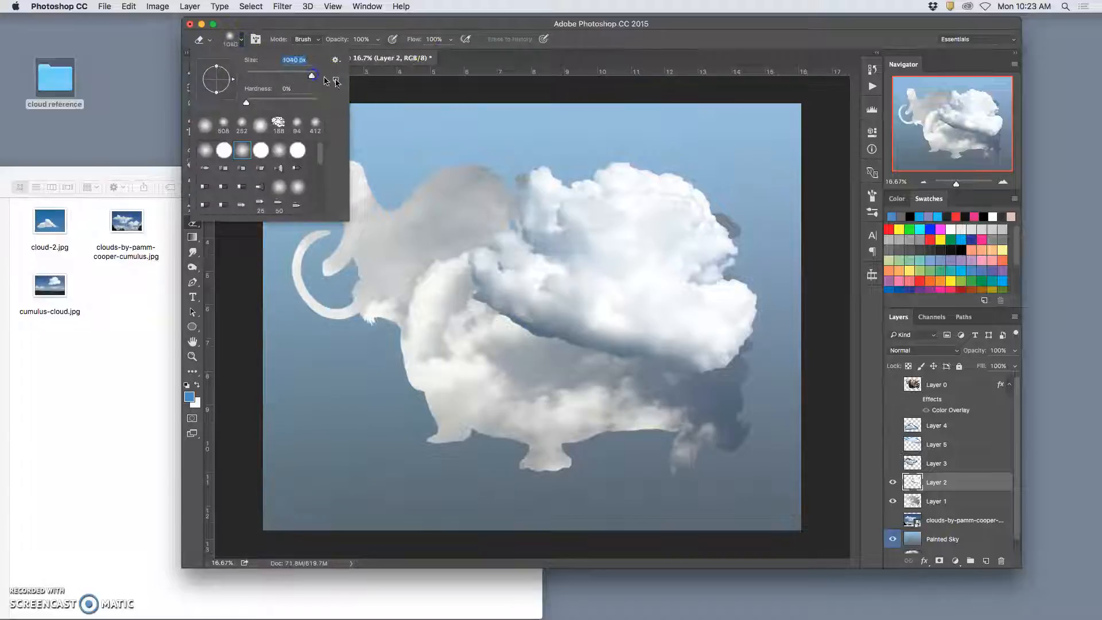
{"action": "mouse_move", "coordinate": [482, 356]}
{"action": "left_mouse_down"}
{"action": "mouse_move", "coordinate": [495, 336]}
{"action": "mouse_move", "coordinate": [451, 289]}
{"action": "mouse_move", "coordinate": [459, 249]}
{"action": "mouse_move", "coordinate": [465, 296]}
{"action": "mouse_move", "coordinate": [523, 370]}
{"action": "mouse_move", "coordinate": [514, 344]}
{"action": "mouse_move", "coordinate": [599, 372]}
{"action": "mouse_move", "coordinate": [621, 372]}
{"action": "mouse_move", "coordinate": [620, 353]}
{"action": "mouse_move", "coordinate": [691, 393]}
{"action": "mouse_move", "coordinate": [729, 391]}
{"action": "mouse_move", "coordinate": [742, 376]}
{"action": "mouse_move", "coordinate": [678, 404]}
{"action": "mouse_move", "coordinate": [663, 385]}
{"action": "left_mouse_up"}
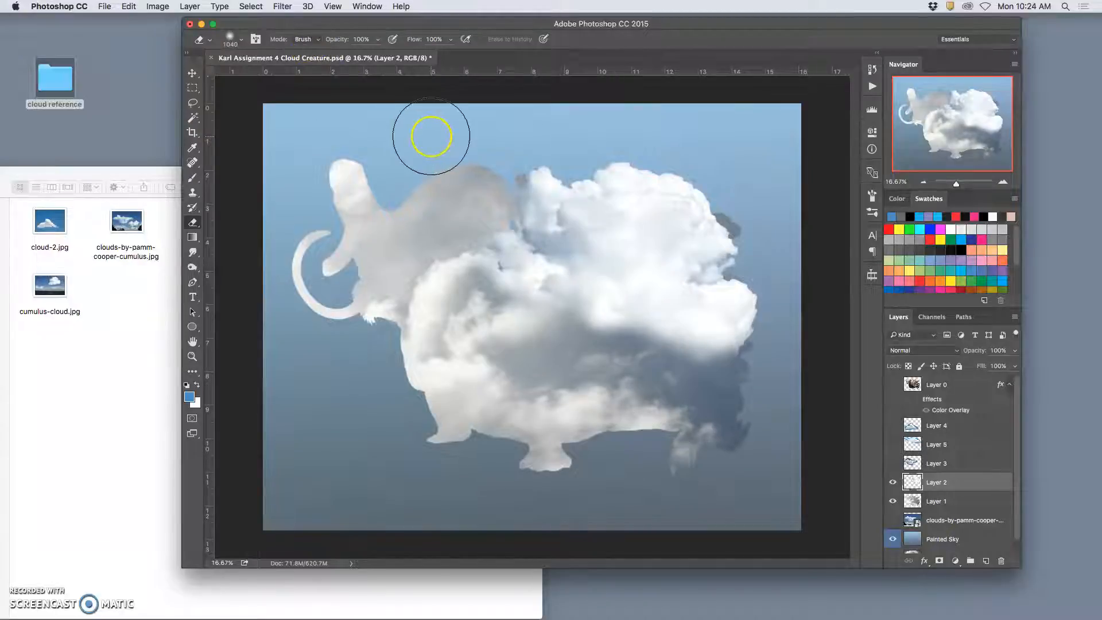
Adjust the Layer 2 cloud with Levels, setting the midtones to 1.19 and the white output level to 223.
{"action": "left_click", "coordinate": [149, 7]}
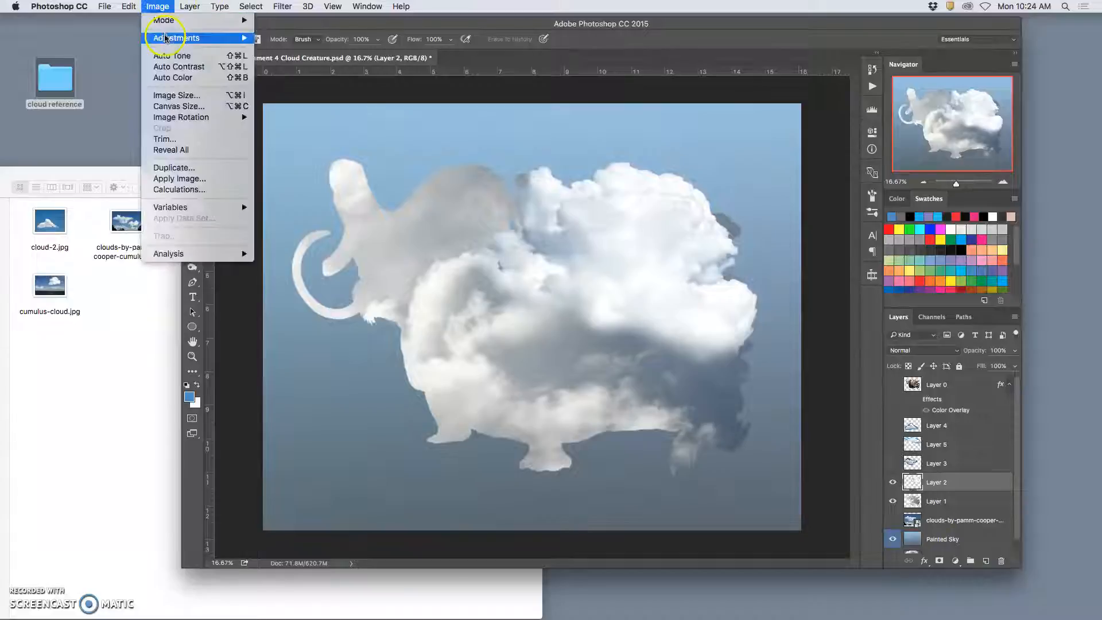
{"action": "mouse_move", "coordinate": [167, 38]}
{"action": "left_click", "coordinate": [287, 49]}
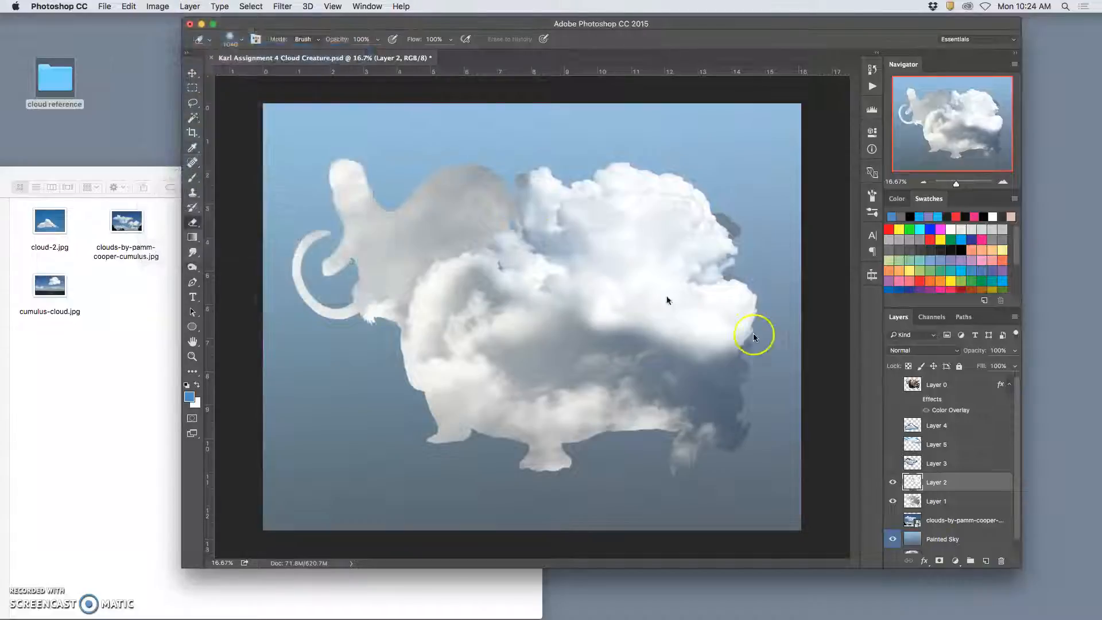
{"action": "left_click_drag", "start_coordinate": [962, 344], "coordinate": [948, 343]}
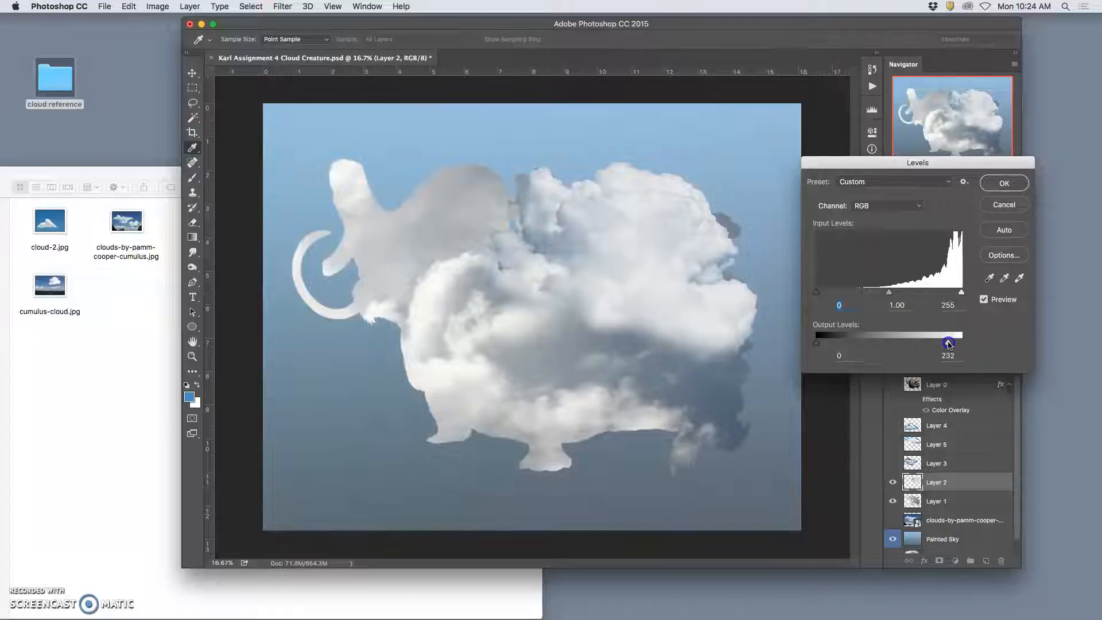
{"action": "left_click_drag", "start_coordinate": [891, 297], "coordinate": [886, 295]}
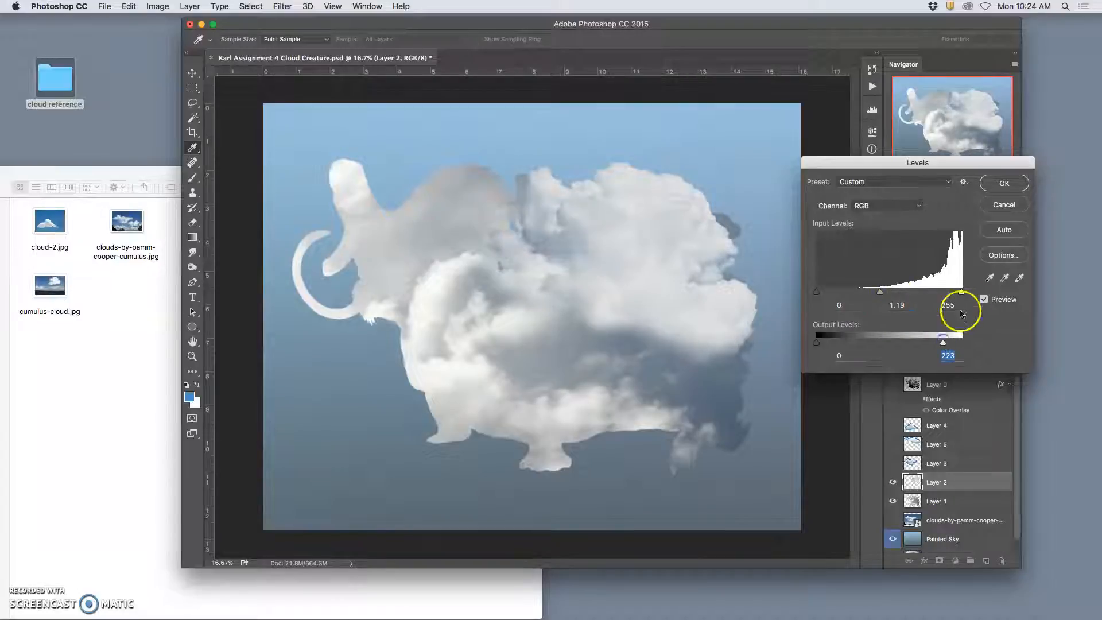
{"action": "left_click", "coordinate": [1004, 183]}
Erase along the front and rear edges of the Layer 2 cloud with the soft 1040 px eraser.
{"action": "key", "text": "e"}
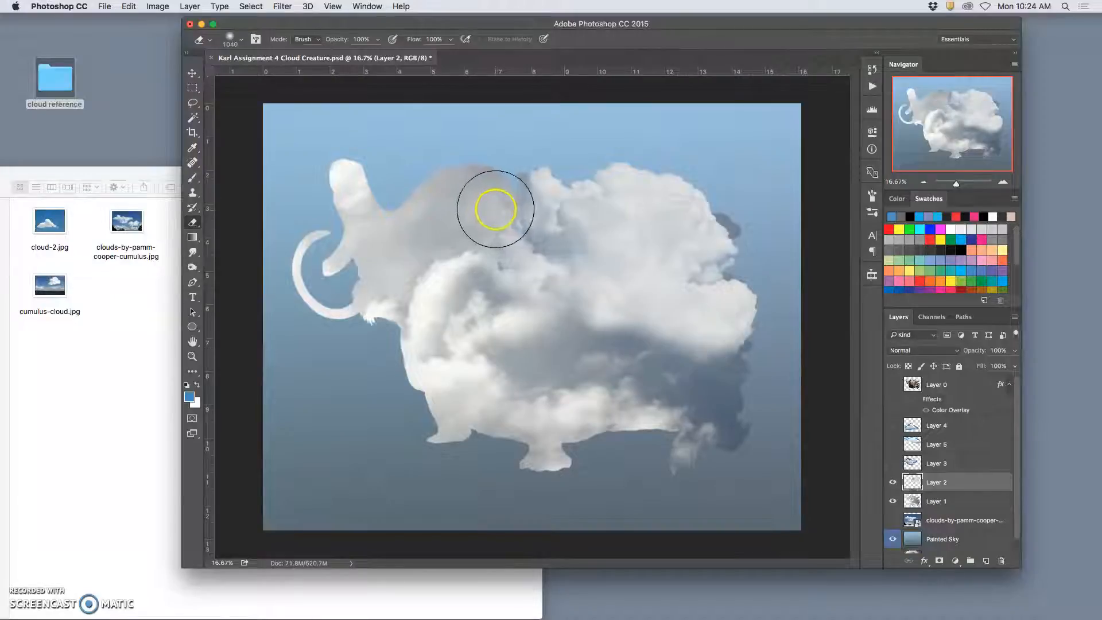
{"action": "mouse_move", "coordinate": [496, 210]}
{"action": "left_mouse_down"}
{"action": "mouse_move", "coordinate": [508, 157]}
{"action": "mouse_move", "coordinate": [489, 231]}
{"action": "mouse_move", "coordinate": [471, 234]}
{"action": "mouse_move", "coordinate": [486, 272]}
{"action": "left_mouse_up"}
{"action": "left_click", "coordinate": [750, 220]}
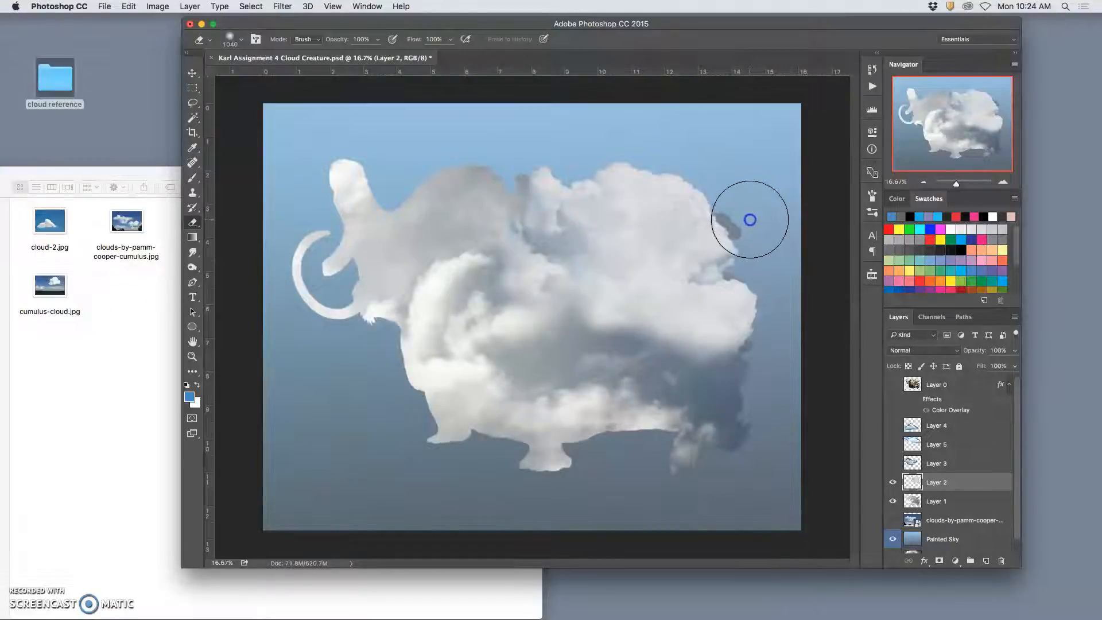
{"action": "left_click_drag", "start_coordinate": [783, 305], "coordinate": [737, 379]}
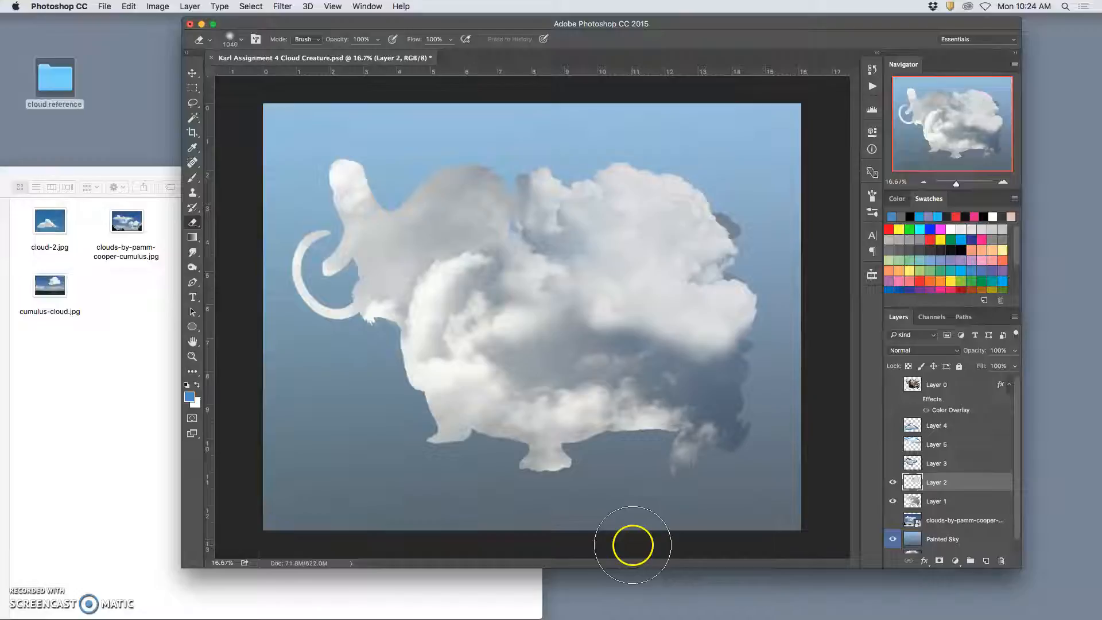
Undo a full-strength erasing stroke and soften the Layer 2 cloud's lower edge with the eraser at 46% opacity.
{"action": "mouse_move", "coordinate": [582, 278]}
{"action": "left_mouse_down"}
{"action": "mouse_move", "coordinate": [609, 332]}
{"action": "mouse_move", "coordinate": [684, 372]}
{"action": "mouse_move", "coordinate": [730, 372]}
{"action": "mouse_move", "coordinate": [638, 391]}
{"action": "mouse_move", "coordinate": [581, 352]}
{"action": "mouse_move", "coordinate": [621, 417]}
{"action": "mouse_move", "coordinate": [607, 414]}
{"action": "mouse_move", "coordinate": [638, 387]}
{"action": "mouse_move", "coordinate": [569, 384]}
{"action": "left_mouse_up"}
{"action": "key", "text": "super+z"}
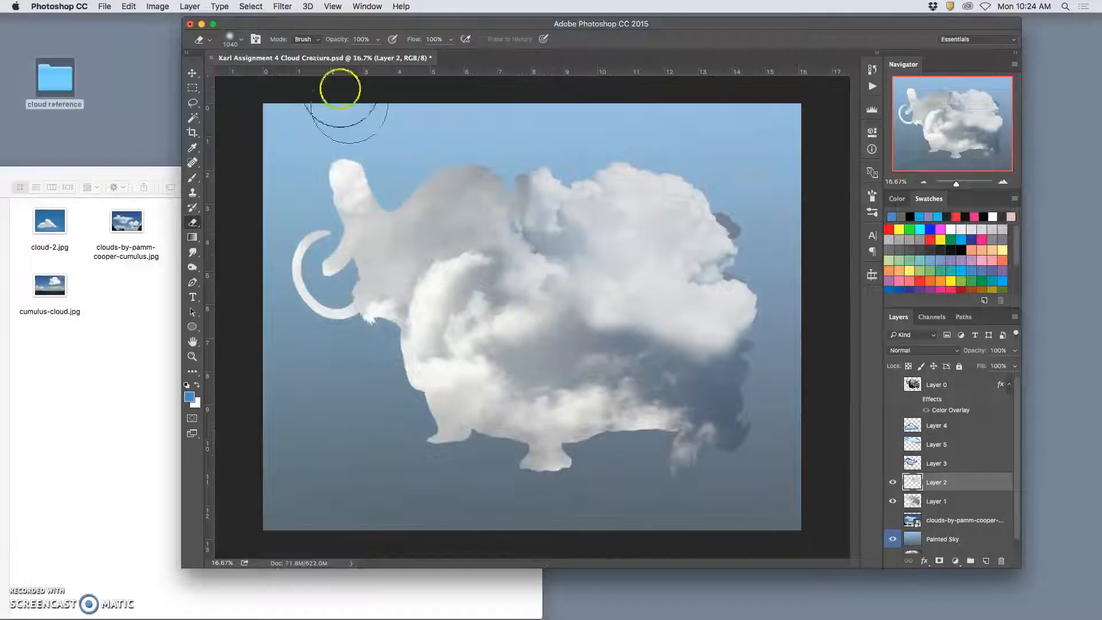
{"action": "left_click", "coordinate": [678, 377]}
{"action": "mouse_move", "coordinate": [686, 375]}
{"action": "left_mouse_down"}
{"action": "mouse_move", "coordinate": [695, 349]}
{"action": "mouse_move", "coordinate": [713, 346]}
{"action": "mouse_move", "coordinate": [682, 327]}
{"action": "mouse_move", "coordinate": [595, 298]}
{"action": "mouse_move", "coordinate": [632, 352]}
{"action": "mouse_move", "coordinate": [651, 338]}
{"action": "mouse_move", "coordinate": [637, 318]}
{"action": "mouse_move", "coordinate": [580, 313]}
{"action": "mouse_move", "coordinate": [541, 337]}
{"action": "mouse_move", "coordinate": [533, 310]}
{"action": "mouse_move", "coordinate": [627, 264]}
{"action": "mouse_move", "coordinate": [657, 290]}
{"action": "mouse_move", "coordinate": [671, 284]}
{"action": "left_mouse_up"}
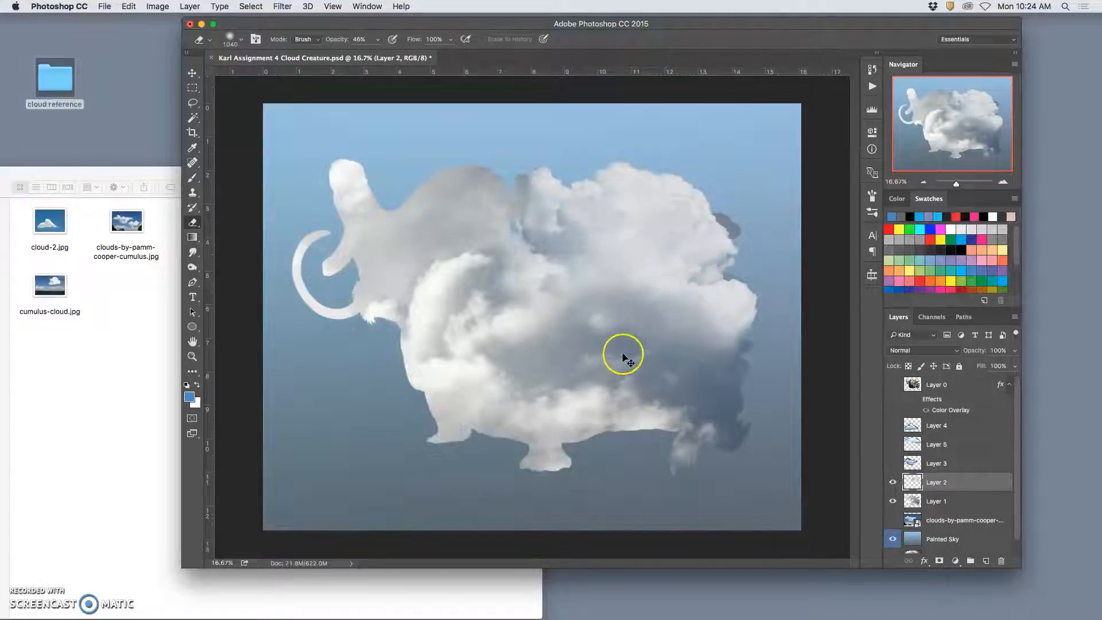
{"action": "key", "text": "super+z"}
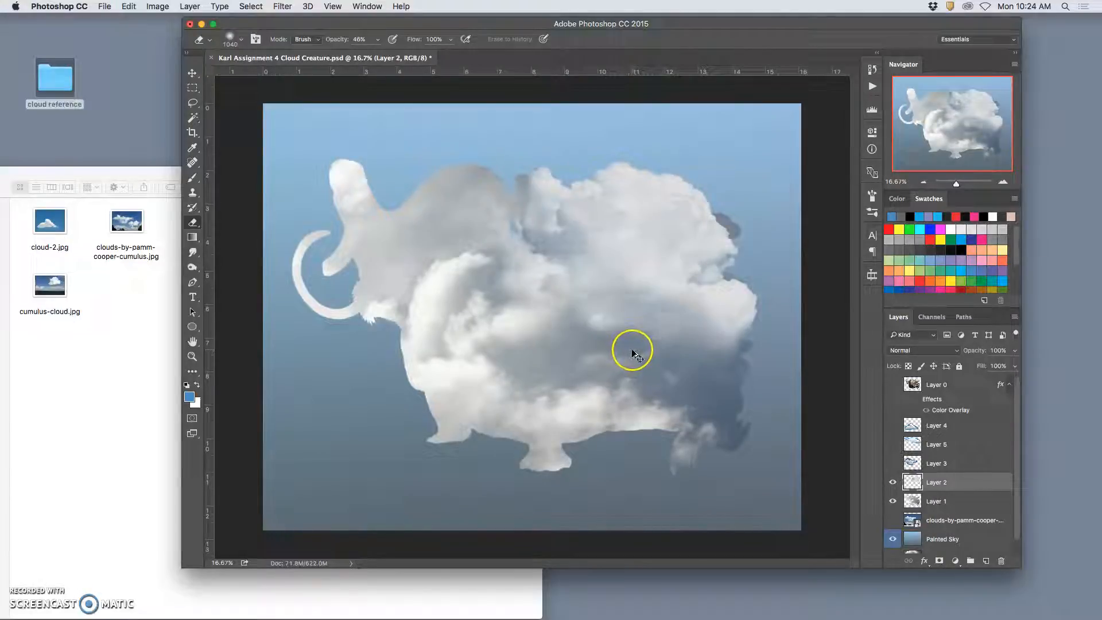
{"action": "key", "text": "super+z"}
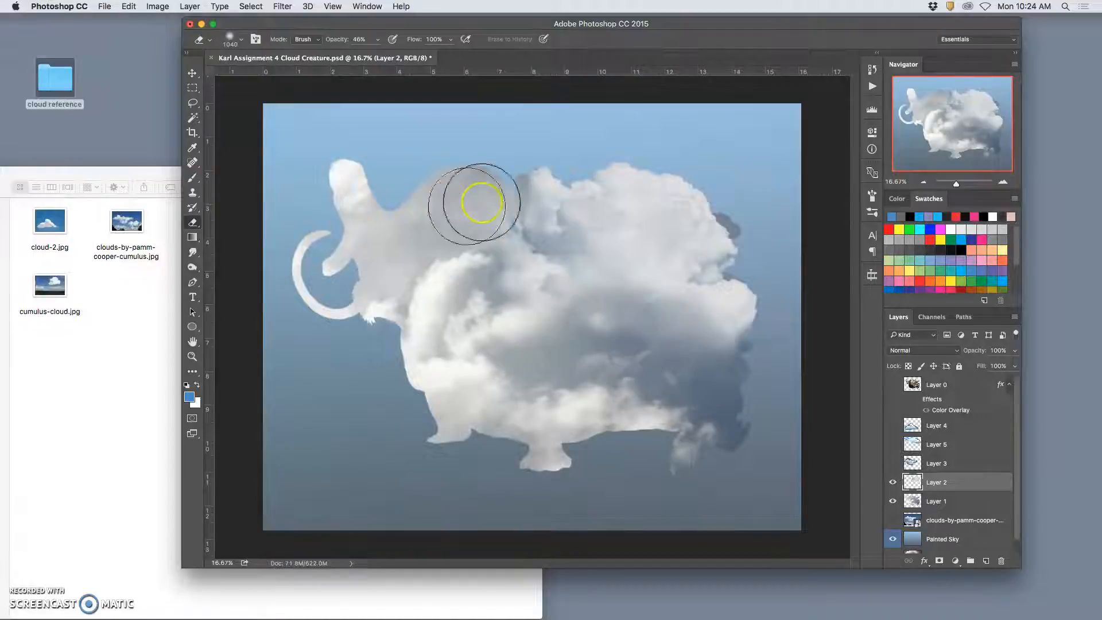
Show Layer 3, make it the active layer and clear the selection made on Layer 2.
{"action": "left_click", "coordinate": [893, 463]}
{"action": "mouse_move", "coordinate": [607, 289]}
{"action": "left_mouse_down"}
{"action": "mouse_move", "coordinate": [513, 275]}
{"action": "mouse_move", "coordinate": [502, 338]}
{"action": "mouse_move", "coordinate": [521, 278]}
{"action": "mouse_move", "coordinate": [457, 304]}
{"action": "mouse_move", "coordinate": [386, 275]}
{"action": "mouse_move", "coordinate": [480, 325]}
{"action": "mouse_move", "coordinate": [462, 344]}
{"action": "mouse_move", "coordinate": [438, 315]}
{"action": "mouse_move", "coordinate": [522, 309]}
{"action": "mouse_move", "coordinate": [708, 448]}
{"action": "mouse_move", "coordinate": [552, 413]}
{"action": "mouse_move", "coordinate": [491, 326]}
{"action": "mouse_move", "coordinate": [414, 285]}
{"action": "mouse_move", "coordinate": [464, 286]}
{"action": "left_mouse_up"}
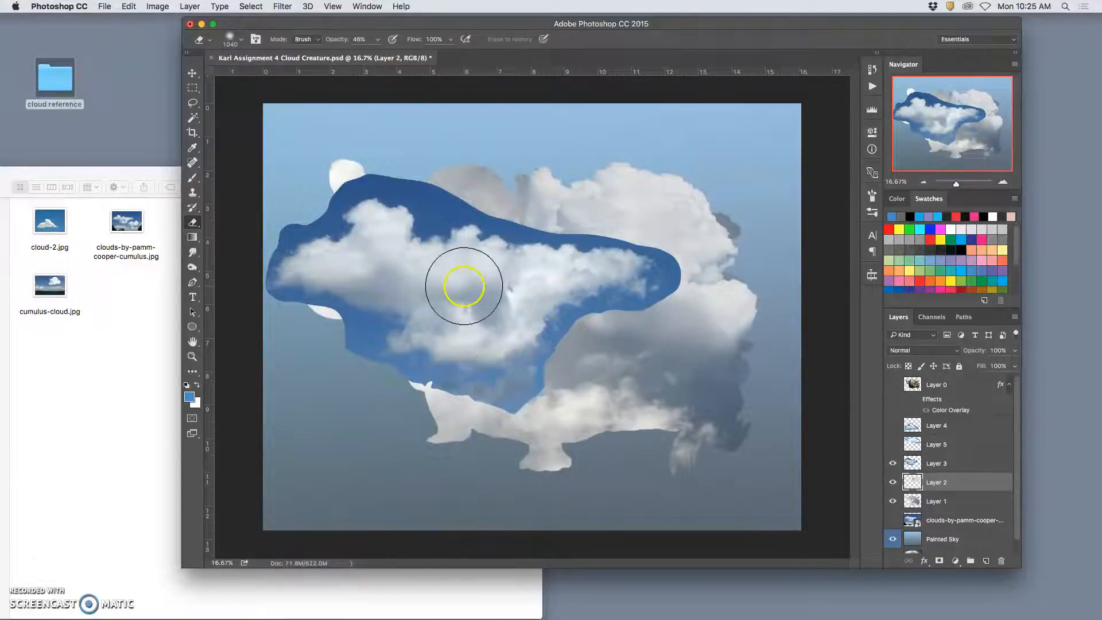
{"action": "left_click", "coordinate": [193, 119]}
{"action": "left_click", "coordinate": [429, 203]}
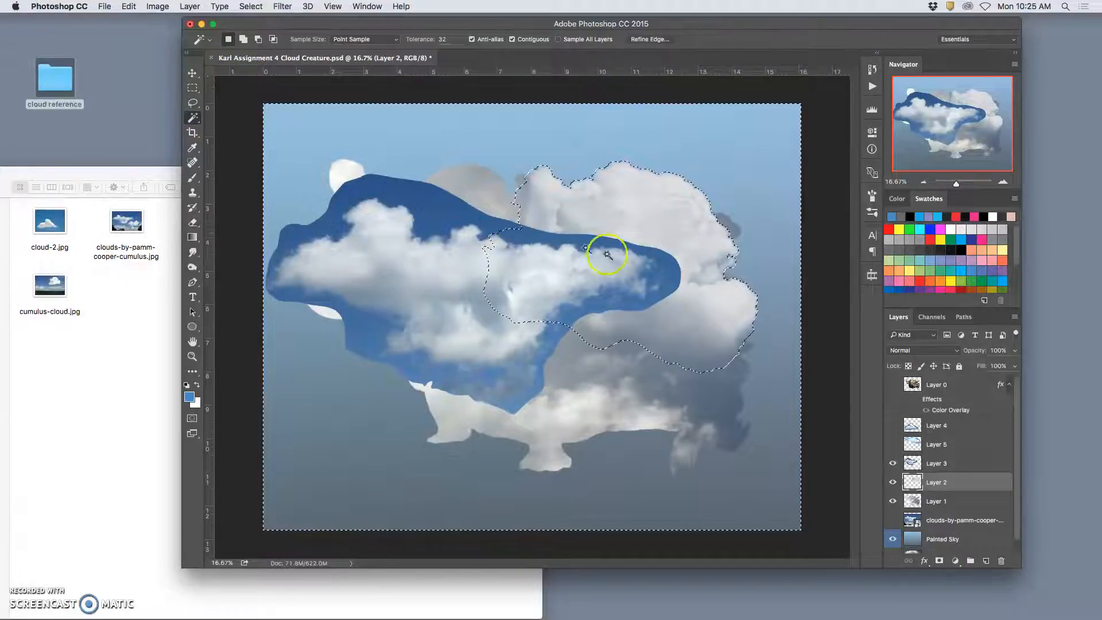
{"action": "left_click", "coordinate": [969, 463]}
{"action": "key", "text": "super+d"}
Select the blue sky around the Layer 3 cloud with the Magic Wand at tolerance 32, adding the areas below it.
{"action": "left_click", "coordinate": [445, 216]}
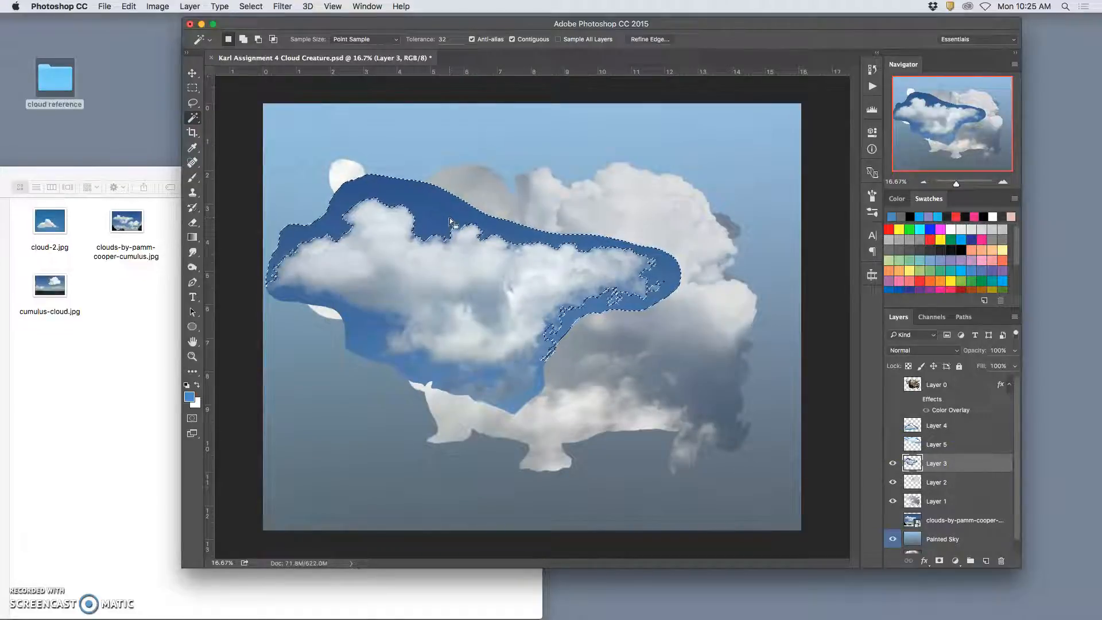
{"action": "left_click", "coordinate": [278, 298]}
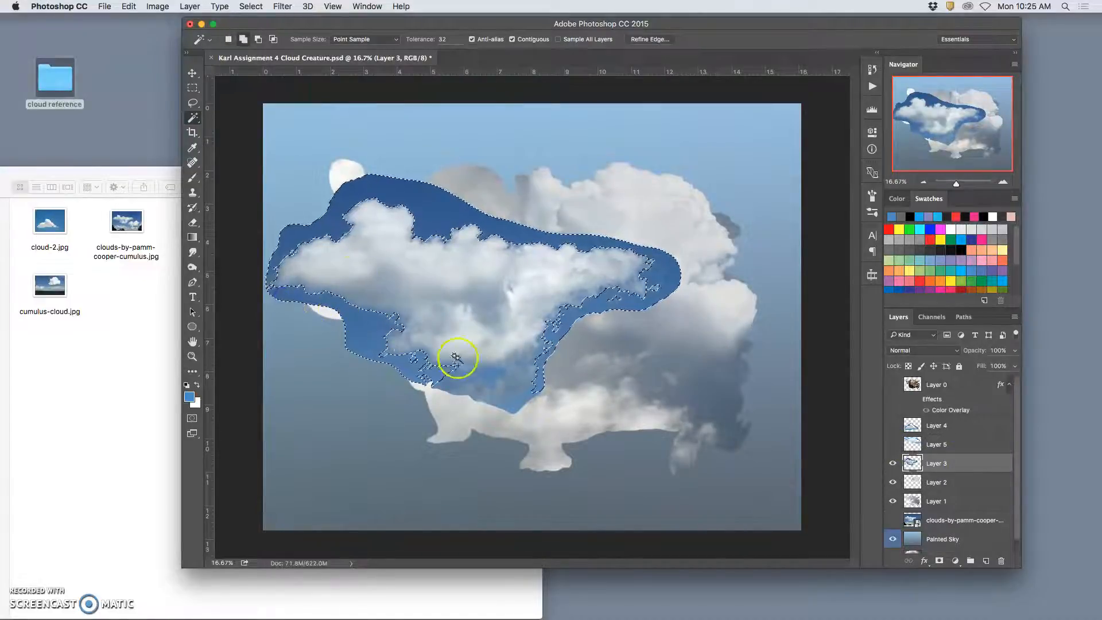
{"action": "left_click", "coordinate": [488, 374]}
{"action": "left_click", "coordinate": [514, 407], "text": "shift"}
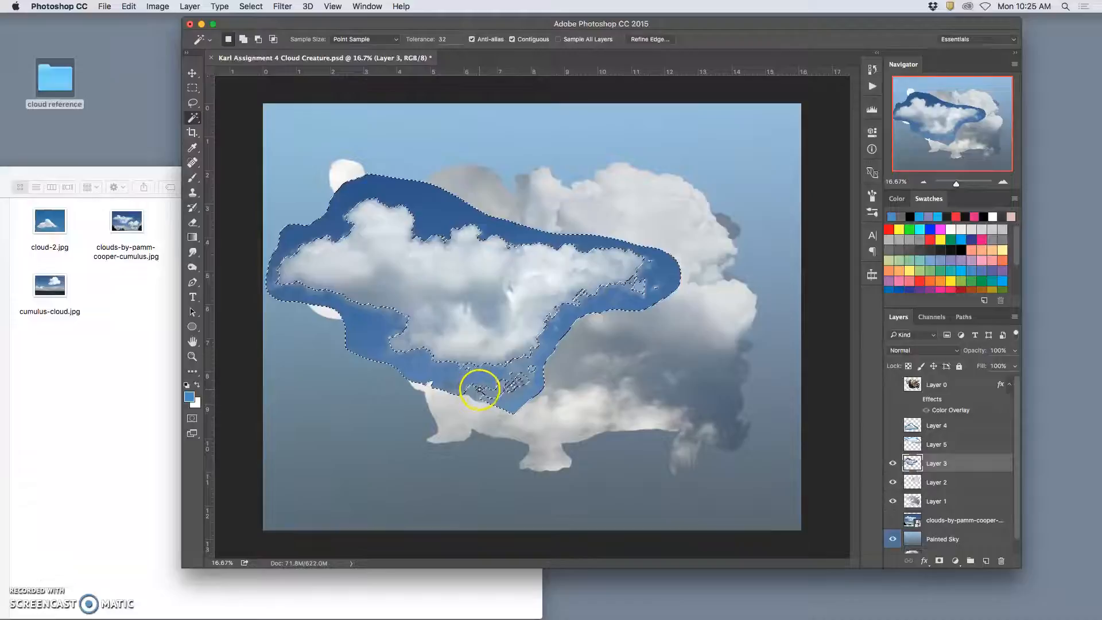
Add the unselected sky patches beneath the Layer 3 cloud to the selection with the Lasso.
{"action": "left_click", "coordinate": [190, 104]}
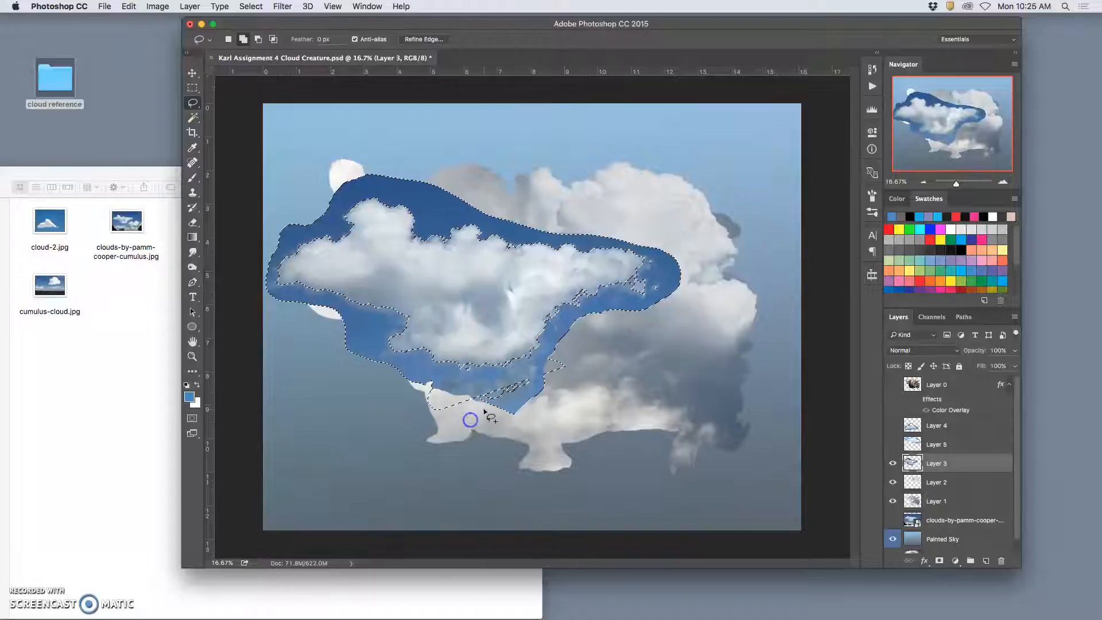
{"action": "left_click_drag", "start_coordinate": [504, 404], "coordinate": [543, 380]}
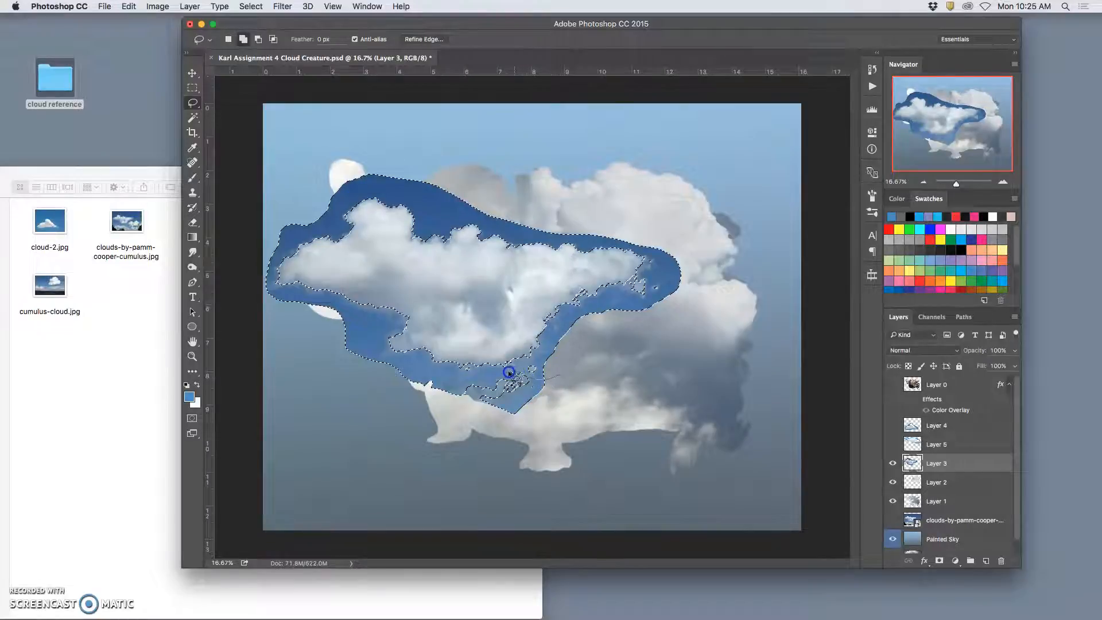
{"action": "mouse_move", "coordinate": [467, 420]}
{"action": "left_mouse_down"}
{"action": "mouse_move", "coordinate": [531, 433]}
{"action": "mouse_move", "coordinate": [558, 390]}
{"action": "mouse_move", "coordinate": [535, 367]}
{"action": "left_mouse_up"}
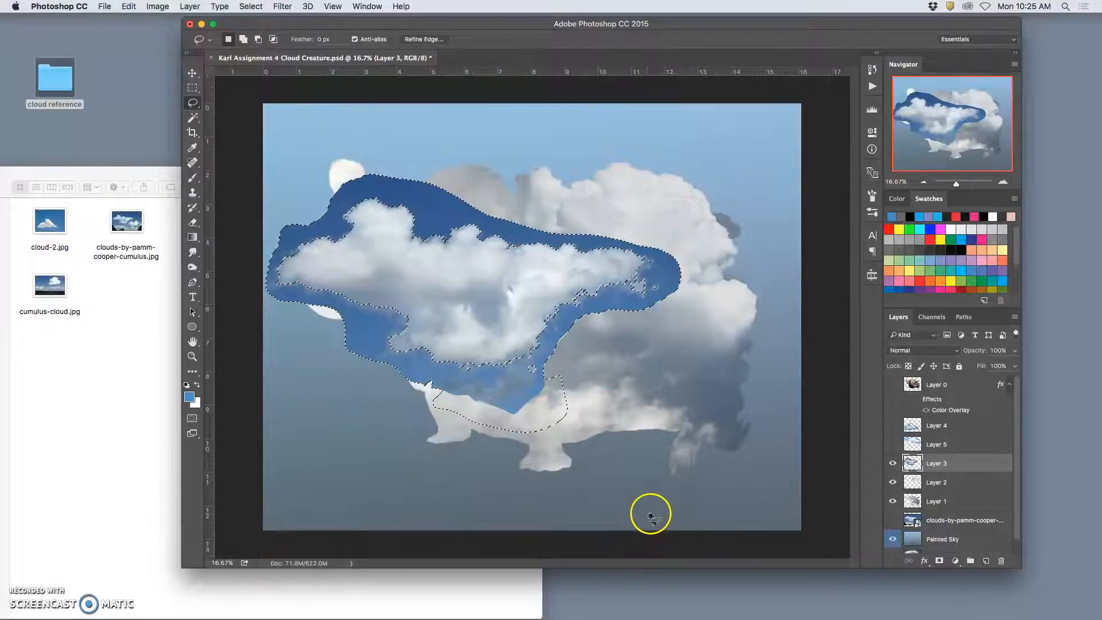
Refine the selection edge, delete the selected blue sky from Layer 3 and clear the selection.
{"action": "left_click", "coordinate": [425, 39]}
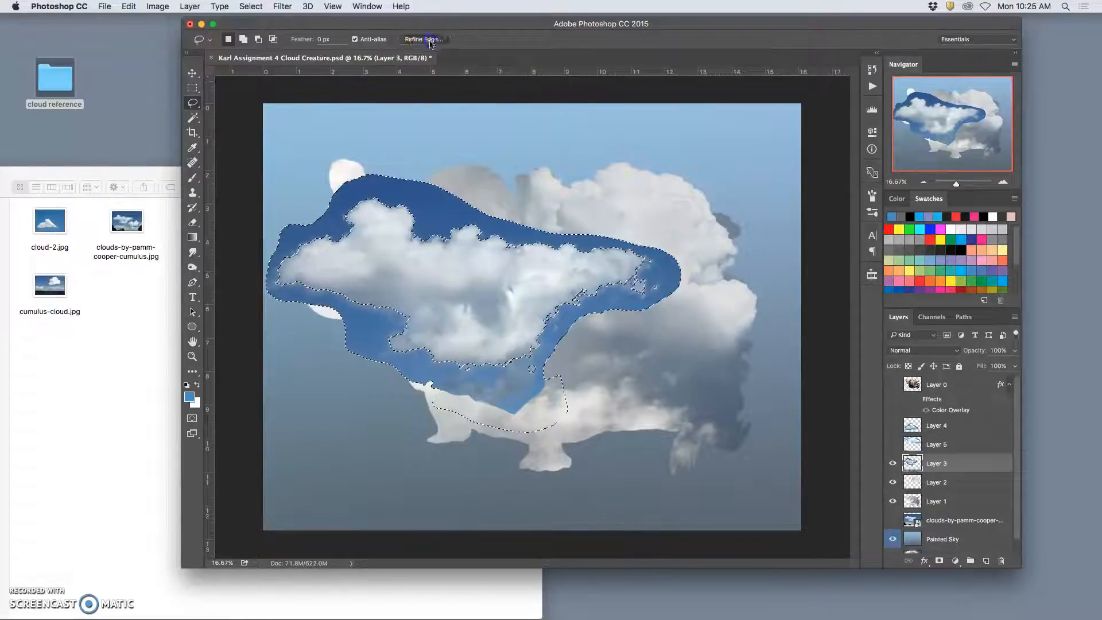
{"action": "left_click", "coordinate": [790, 498]}
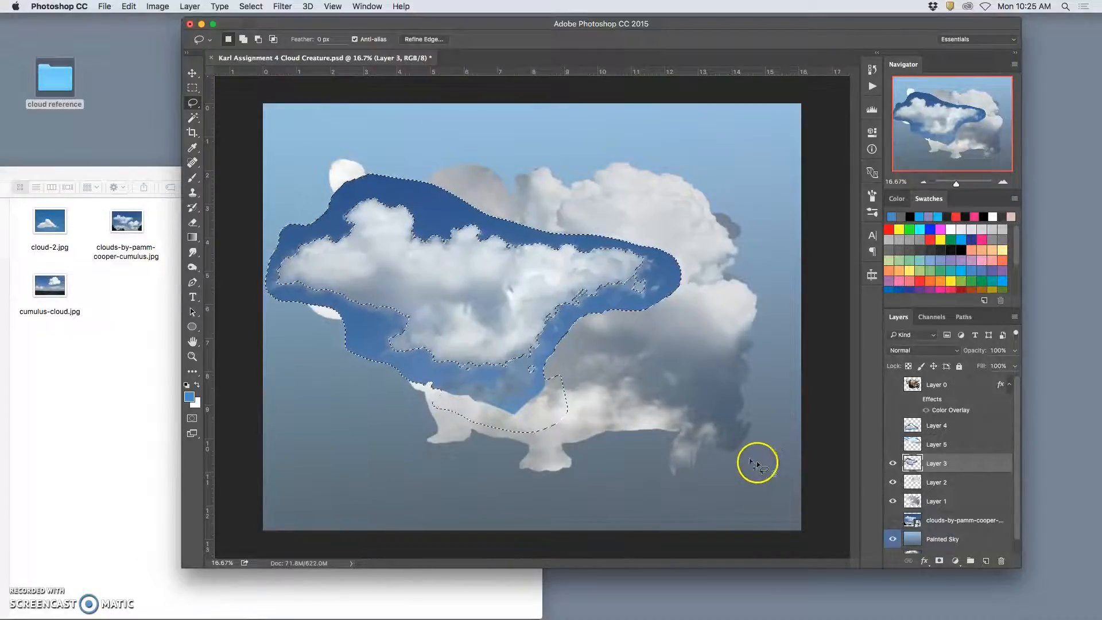
{"action": "key", "text": "Delete"}
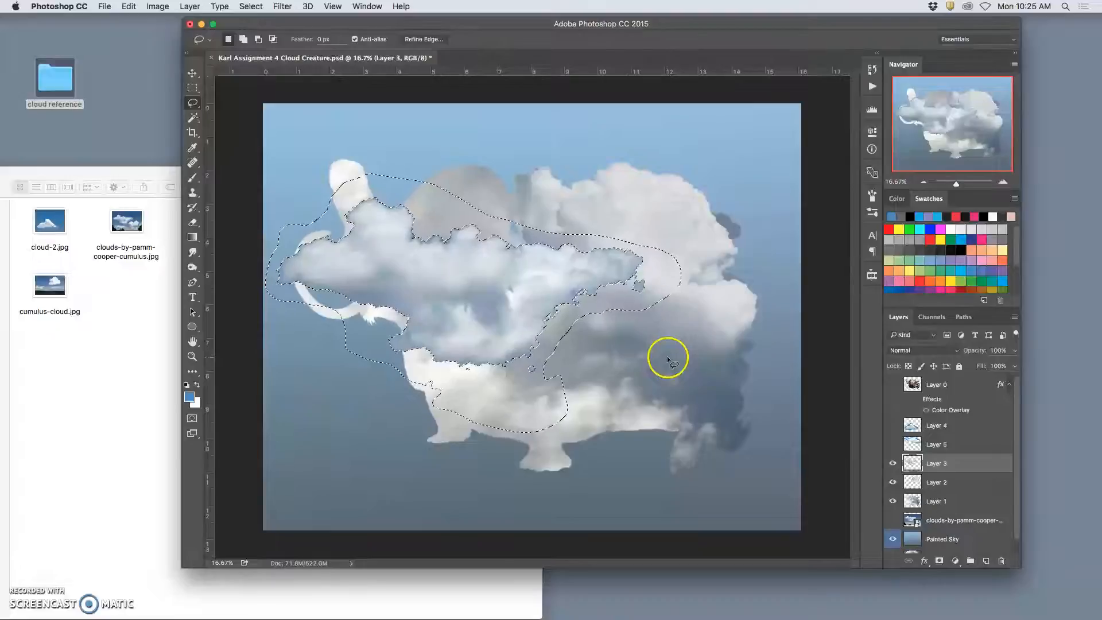
{"action": "key", "text": "super+d"}
{"action": "key", "text": "super+z"}
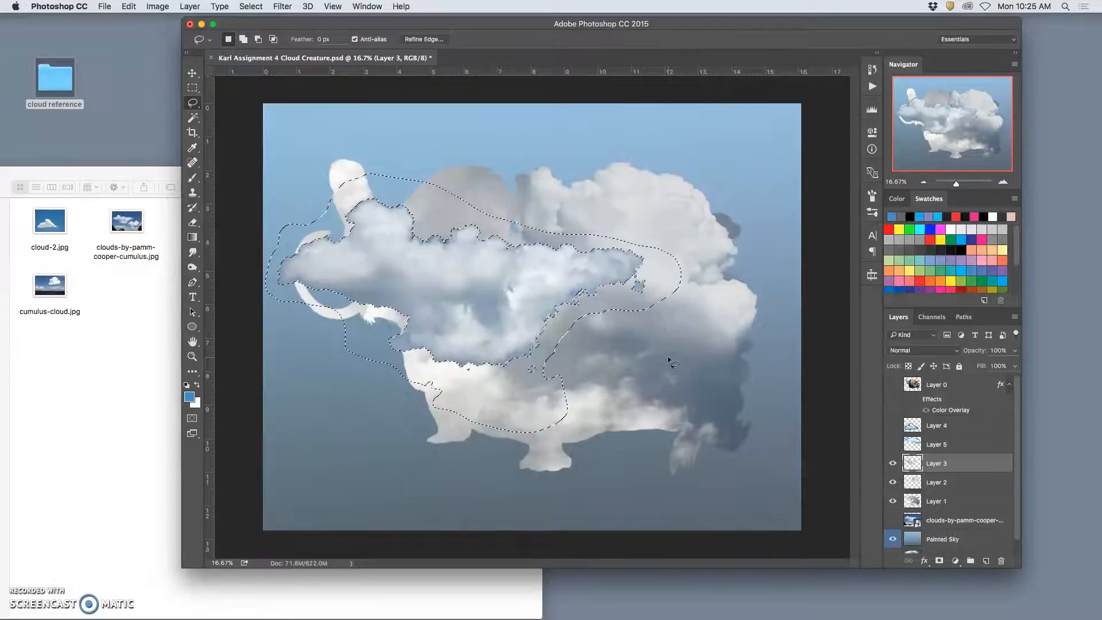
{"action": "left_click", "coordinate": [657, 347]}
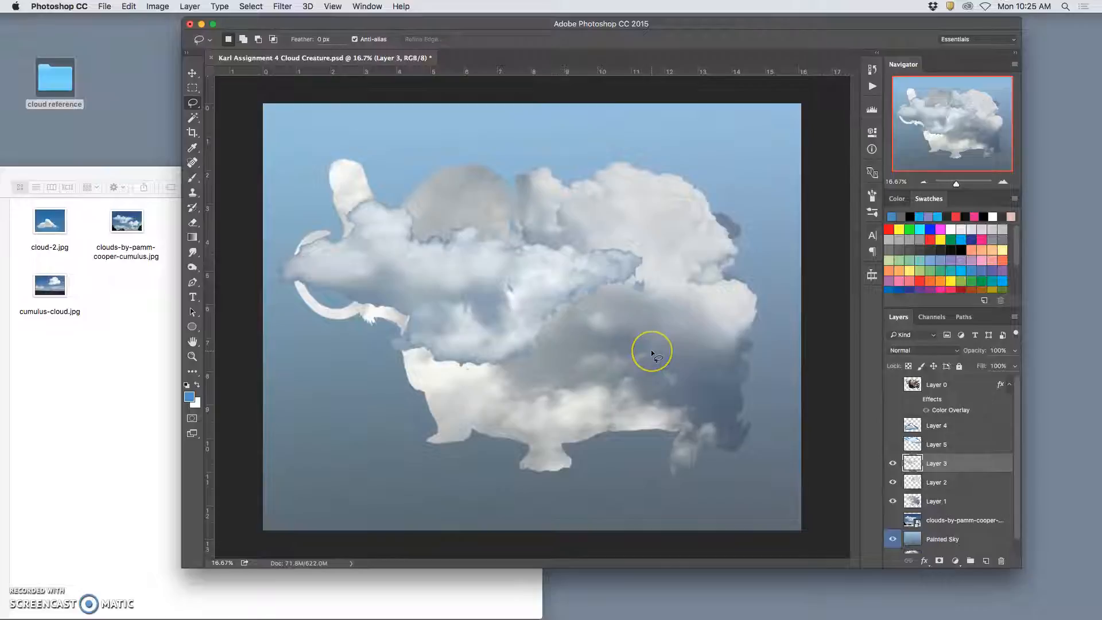
Examine the cut edges of the Layer 3 cloud up close for leftover blue sky pixels.
{"action": "key", "text": "super+equal"}
{"action": "key", "text": "super+equal"}
{"action": "key", "text": "super+equal"}
{"action": "key", "text": "super+equal"}
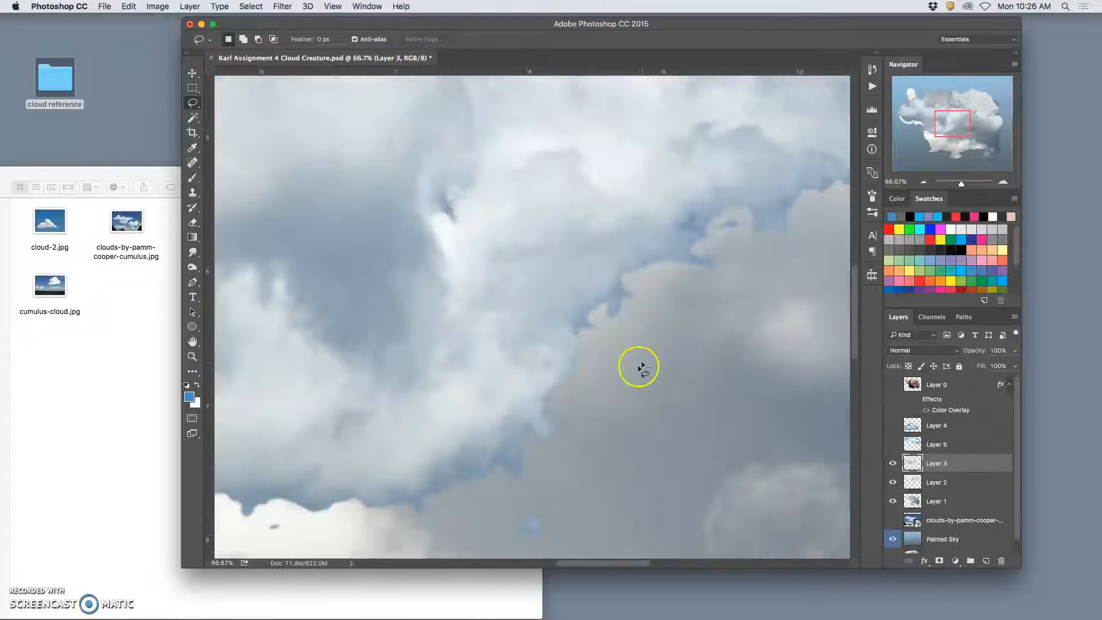
{"action": "scroll", "coordinate": [597, 377], "scroll_direction": "down", "scroll_amount": 5}
{"action": "scroll", "coordinate": [507, 365], "scroll_direction": "left", "scroll_amount": 10}
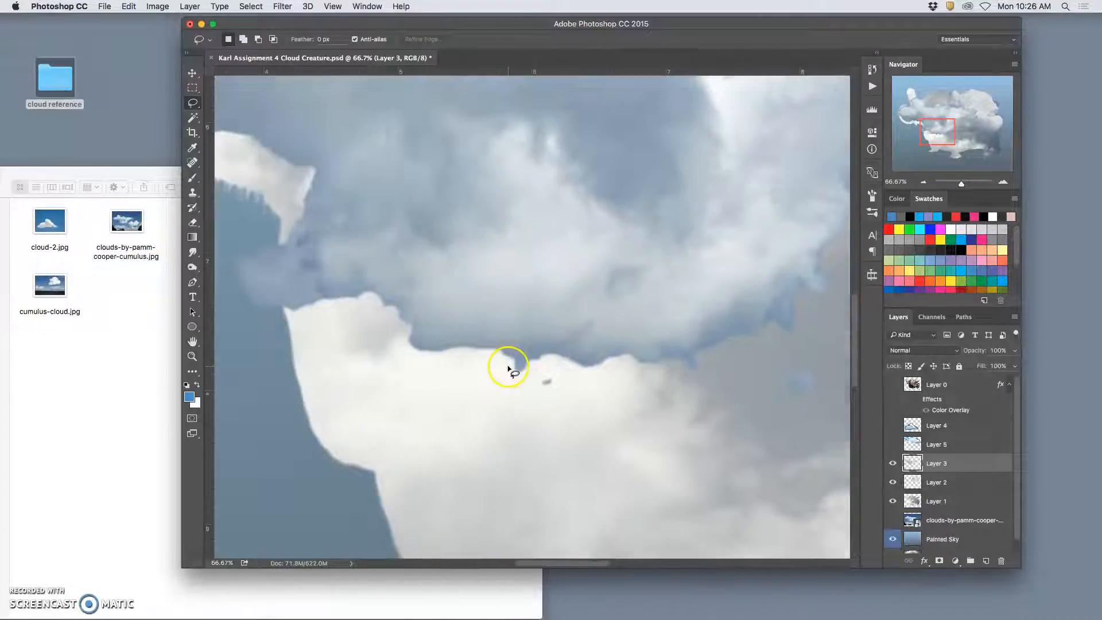
{"action": "scroll", "coordinate": [507, 367], "scroll_direction": "up", "scroll_amount": 10}
{"action": "scroll", "coordinate": [508, 368], "scroll_direction": "left", "scroll_amount": 2}
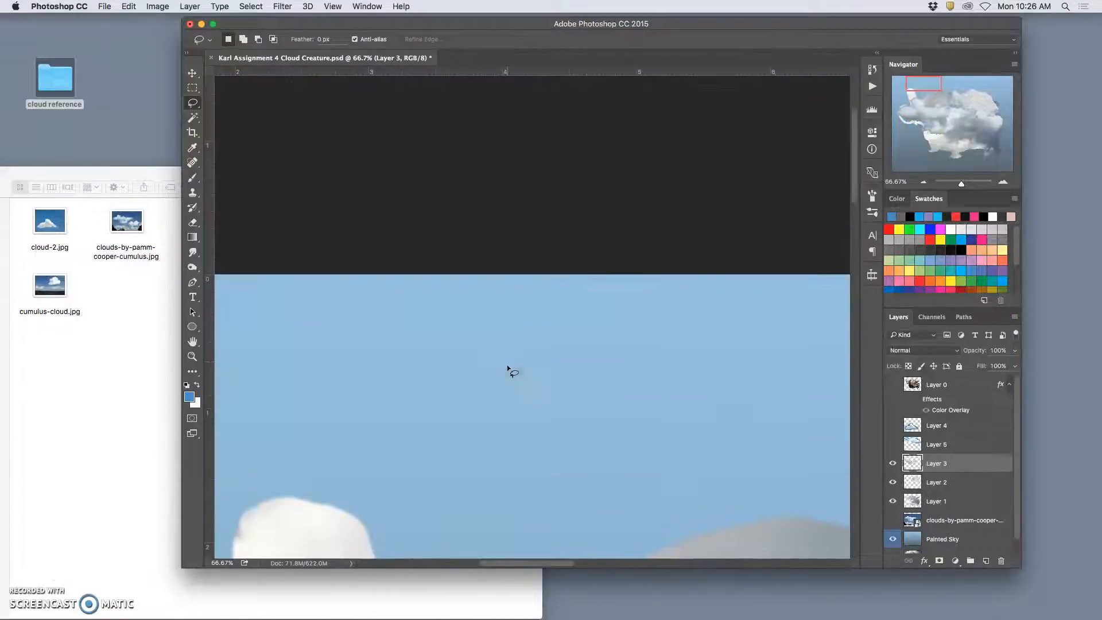
{"action": "left_click", "coordinate": [499, 271]}
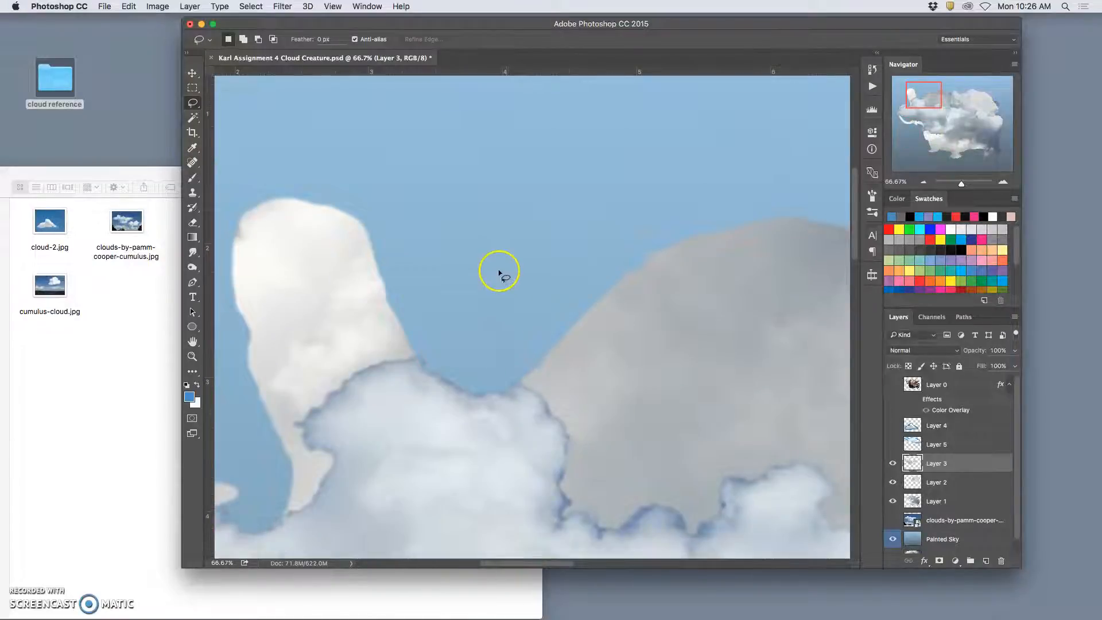
{"action": "key", "text": "super+minus"}
{"action": "key", "text": "super+minus"}
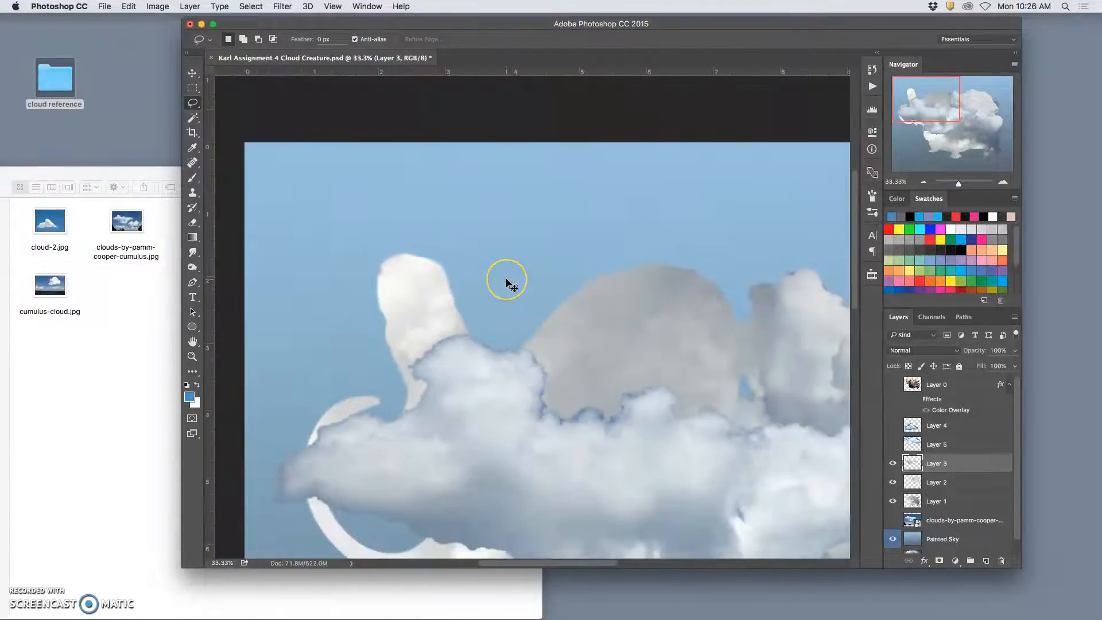
Lasso the areas above and behind the Layer 3 cloud and delete the stray pixels there.
{"action": "left_click", "coordinate": [191, 104]}
{"action": "mouse_move", "coordinate": [205, 516]}
{"action": "left_mouse_down"}
{"action": "mouse_move", "coordinate": [230, 299]}
{"action": "mouse_move", "coordinate": [485, 197]}
{"action": "mouse_move", "coordinate": [661, 233]}
{"action": "mouse_move", "coordinate": [791, 314]}
{"action": "left_mouse_up"}
{"action": "mouse_move", "coordinate": [791, 389]}
{"action": "left_mouse_down"}
{"action": "mouse_move", "coordinate": [702, 385]}
{"action": "mouse_move", "coordinate": [504, 315]}
{"action": "left_mouse_up"}
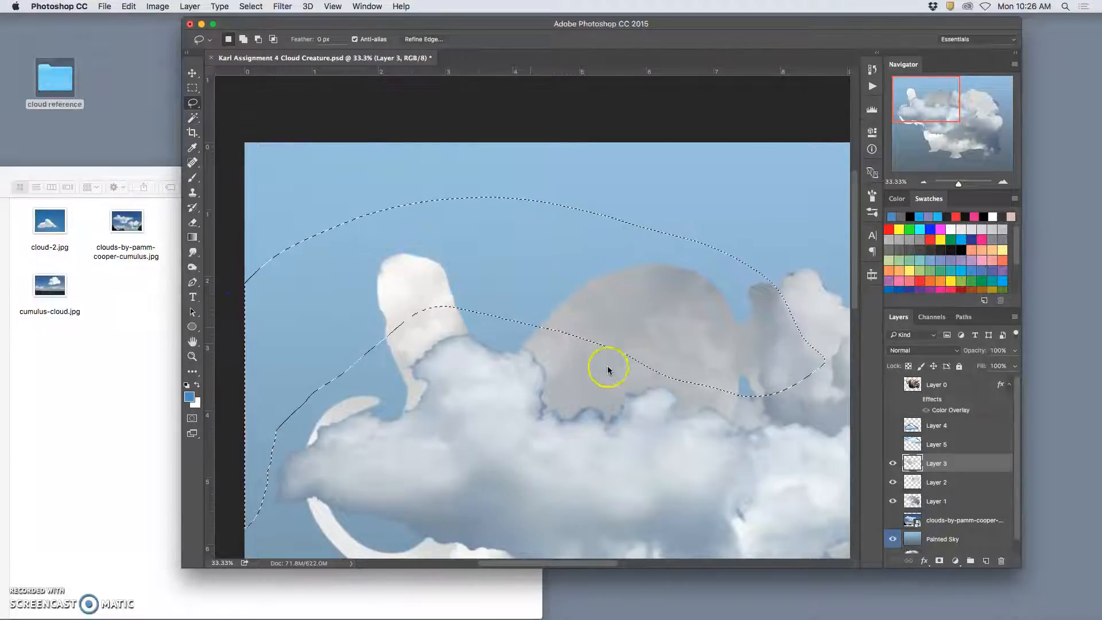
{"action": "scroll", "coordinate": [602, 369], "scroll_direction": "right", "scroll_amount": 5}
{"action": "scroll", "coordinate": [603, 369], "scroll_direction": "down", "scroll_amount": 3}
{"action": "mouse_move", "coordinate": [578, 158]}
{"action": "left_mouse_down"}
{"action": "mouse_move", "coordinate": [517, 182]}
{"action": "mouse_move", "coordinate": [473, 219]}
{"action": "mouse_move", "coordinate": [501, 254]}
{"action": "left_mouse_up"}
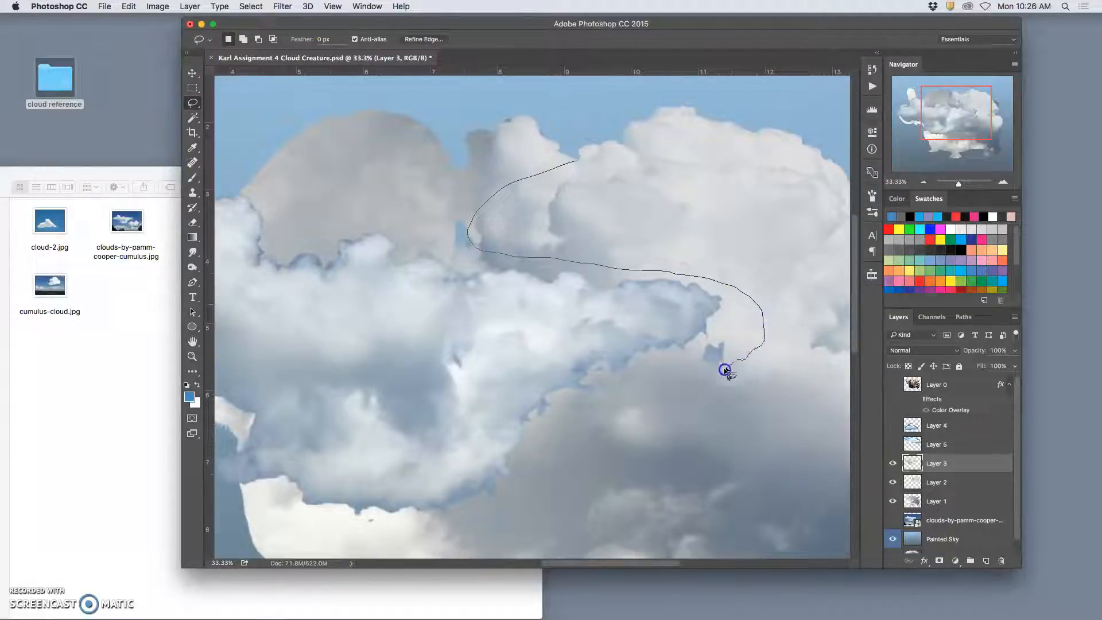
{"action": "left_click_drag", "start_coordinate": [647, 177], "coordinate": [647, 178]}
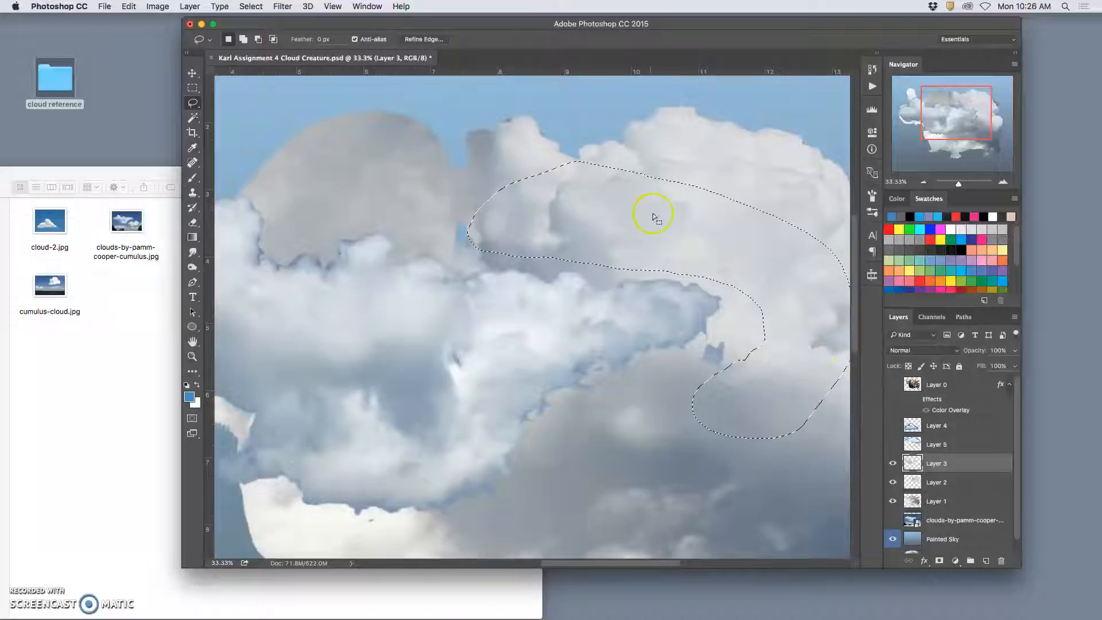
Lasso the area beneath the Layer 3 cloud, across the creature's belly, and delete the stray pixels there.
{"action": "mouse_move", "coordinate": [682, 409]}
{"action": "left_mouse_down"}
{"action": "mouse_move", "coordinate": [671, 291]}
{"action": "mouse_move", "coordinate": [635, 256]}
{"action": "left_mouse_up"}
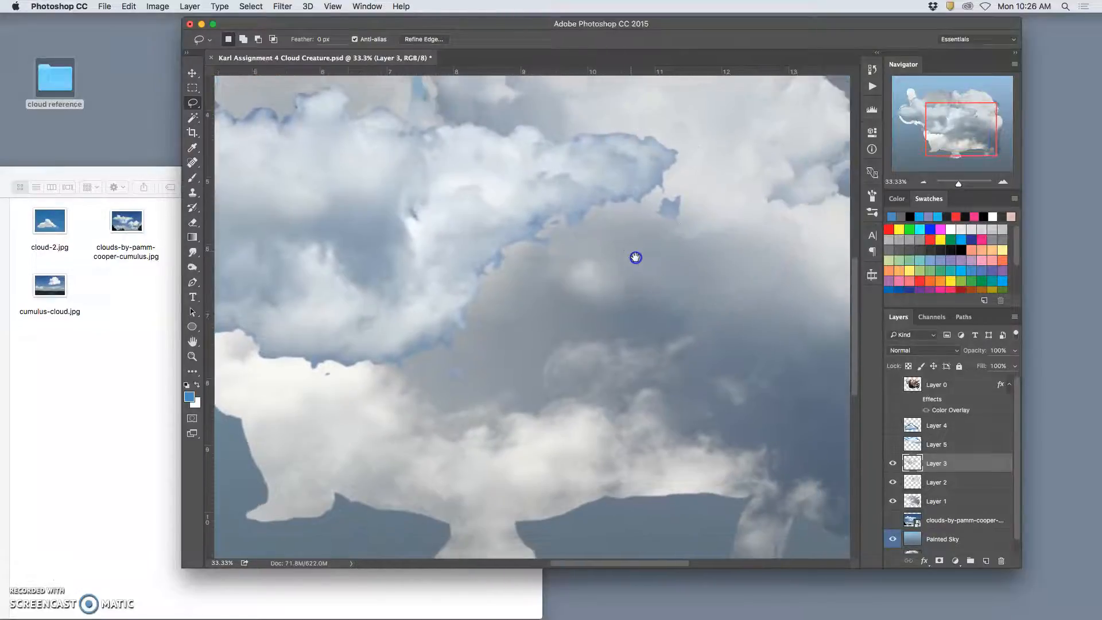
{"action": "left_click", "coordinate": [753, 279]}
{"action": "mouse_move", "coordinate": [610, 310]}
{"action": "left_mouse_down"}
{"action": "mouse_move", "coordinate": [448, 399]}
{"action": "mouse_move", "coordinate": [333, 397]}
{"action": "mouse_move", "coordinate": [219, 508]}
{"action": "mouse_move", "coordinate": [637, 492]}
{"action": "mouse_move", "coordinate": [740, 372]}
{"action": "left_mouse_up"}
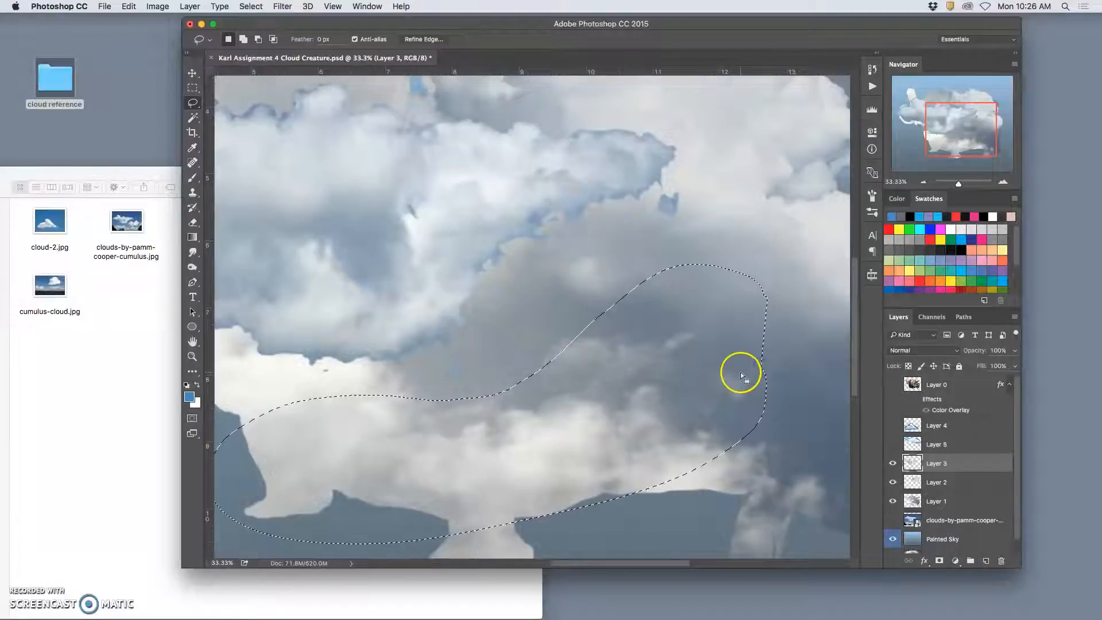
{"action": "key", "text": "super+minus"}
{"action": "key", "text": "super+minus"}
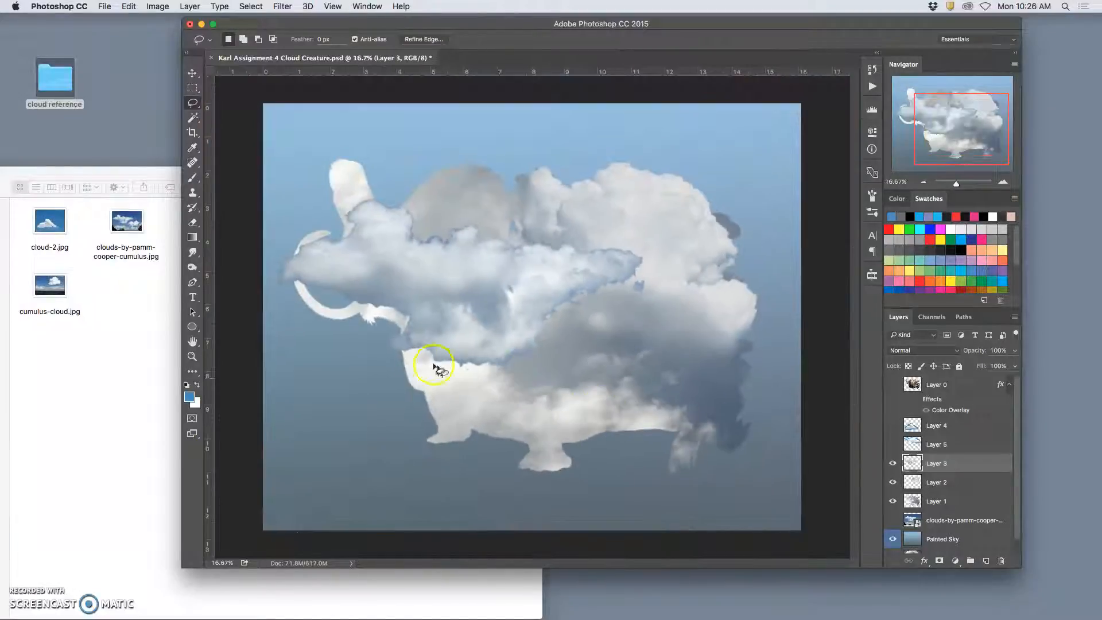
Clear the selection and darken the Layer 3 cloud with Levels, setting midtones to 0.88 and output white to 250.
{"action": "left_click", "coordinate": [365, 409]}
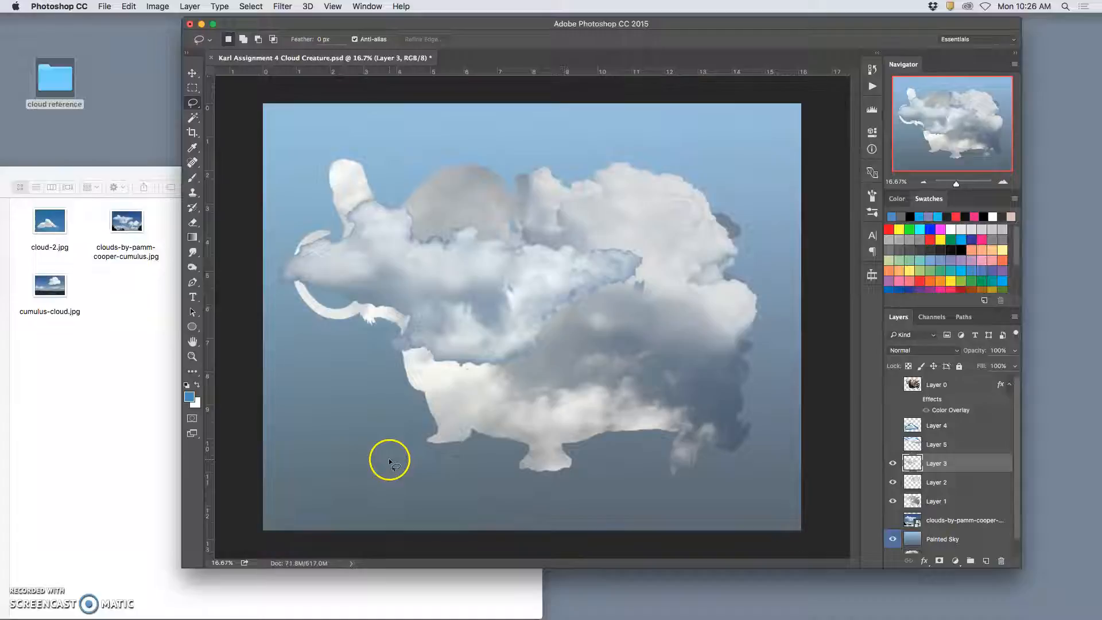
{"action": "left_click", "coordinate": [157, 6]}
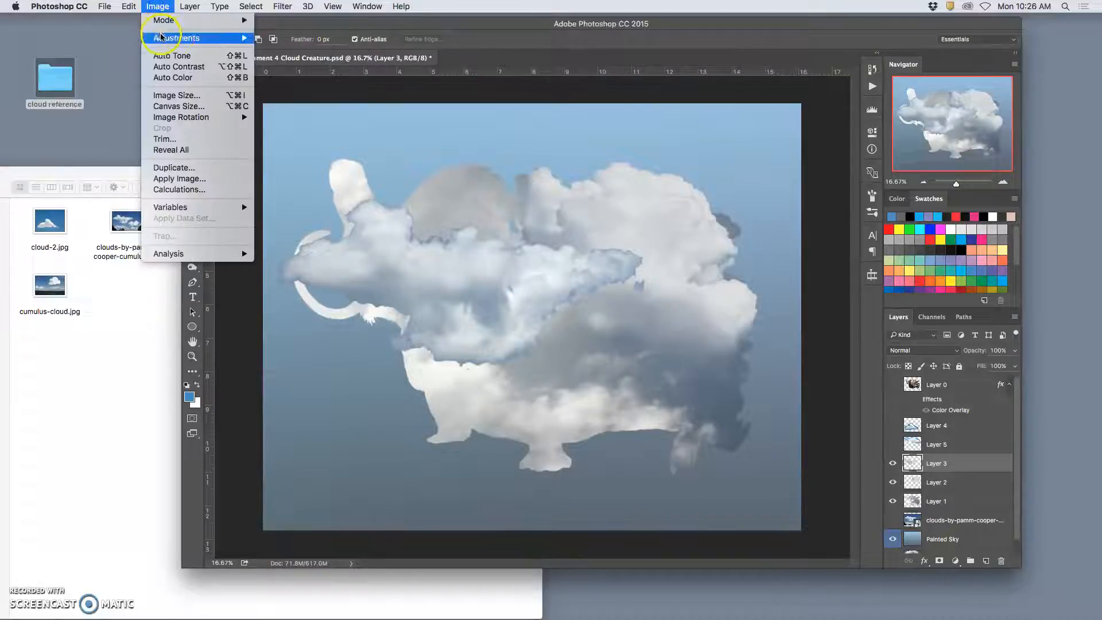
{"action": "mouse_move", "coordinate": [175, 38]}
{"action": "left_click", "coordinate": [294, 49]}
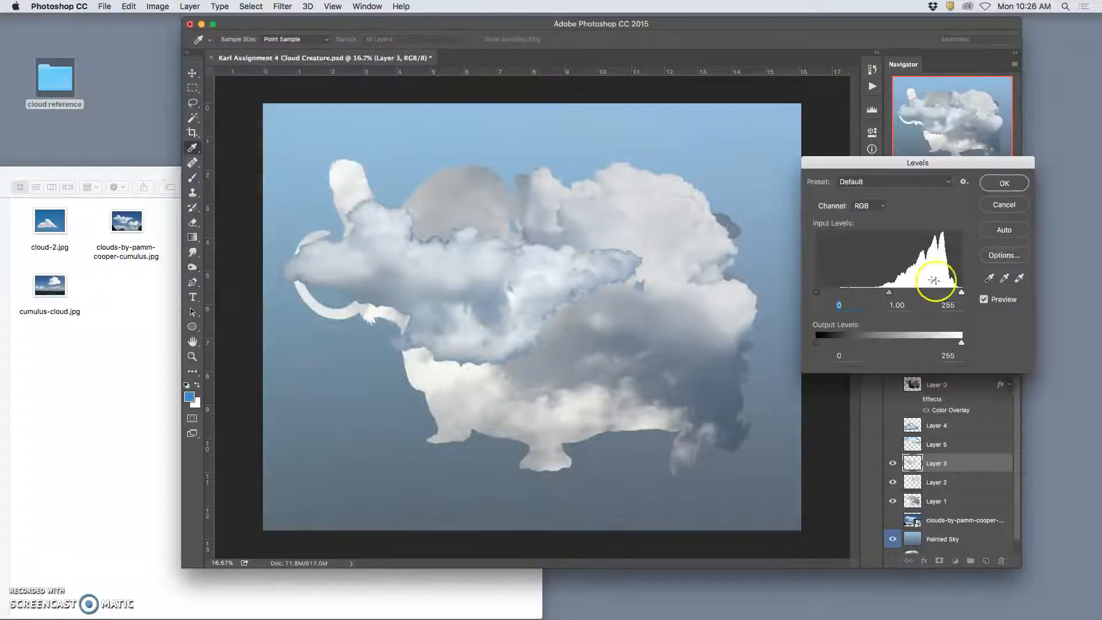
{"action": "left_click_drag", "start_coordinate": [962, 344], "coordinate": [953, 344]}
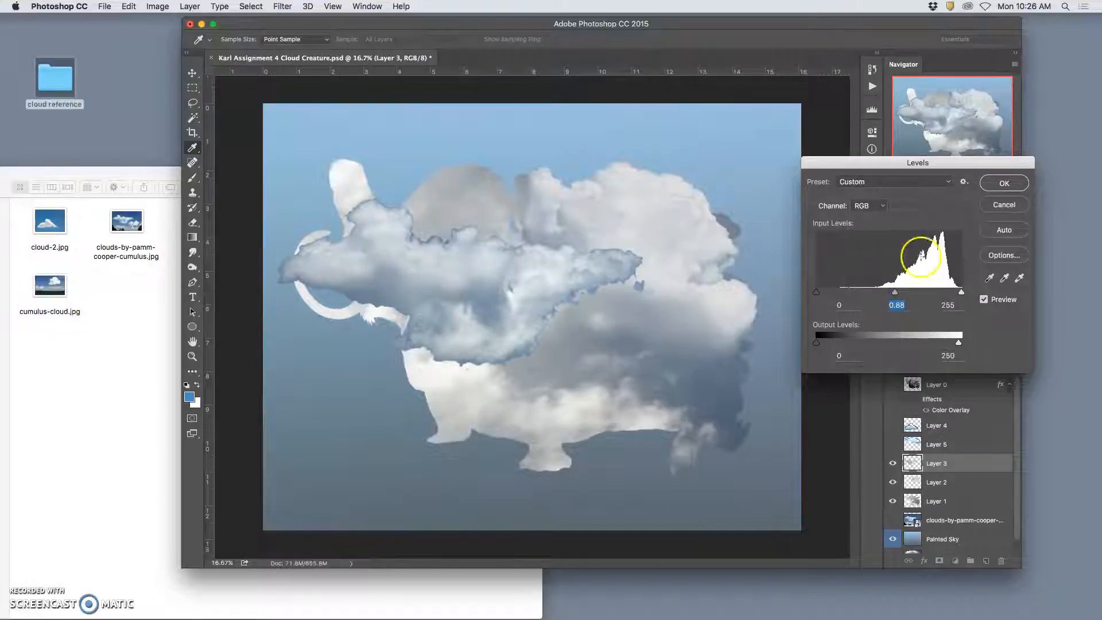
{"action": "left_click", "coordinate": [995, 185]}
Shift the Layer 3 cloud's midtones with Color Balance to +8, +3, -14.
{"action": "left_click", "coordinate": [150, 7]}
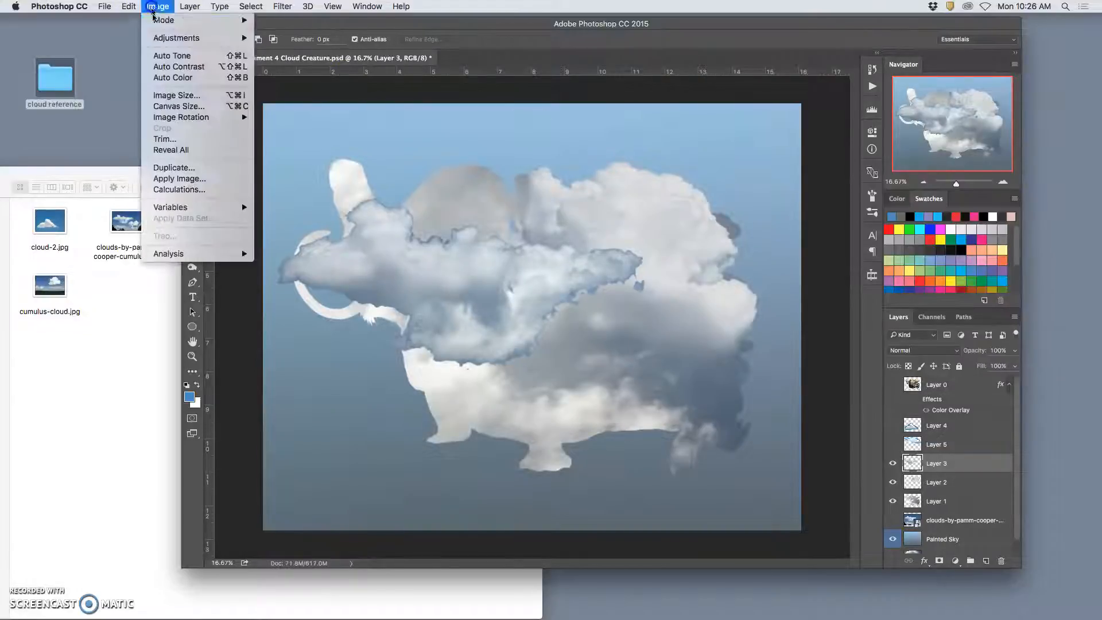
{"action": "mouse_move", "coordinate": [196, 37]}
{"action": "left_click", "coordinate": [322, 110]}
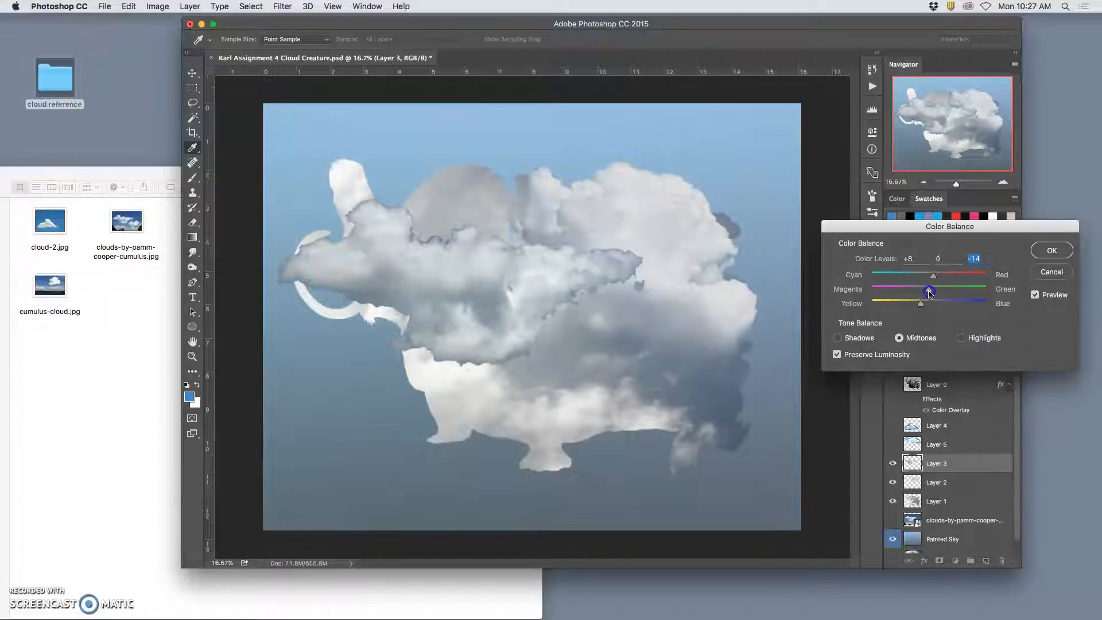
{"action": "mouse_move", "coordinate": [930, 291]}
{"action": "left_mouse_down"}
{"action": "mouse_move", "coordinate": [890, 291]}
{"action": "mouse_move", "coordinate": [932, 293]}
{"action": "left_mouse_up"}
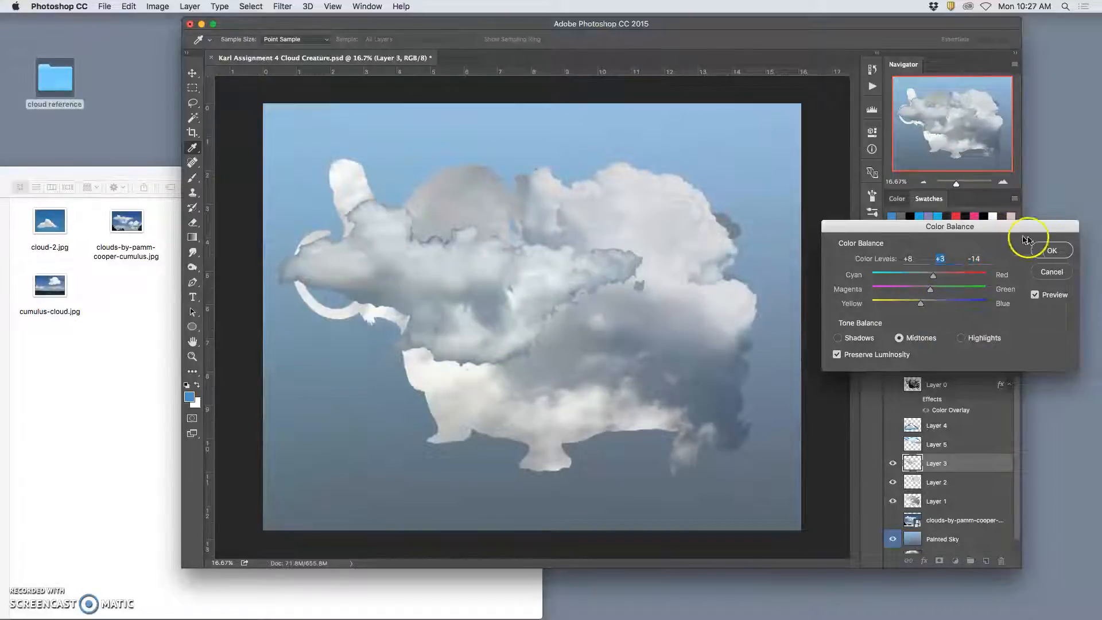
{"action": "left_click", "coordinate": [1051, 251]}
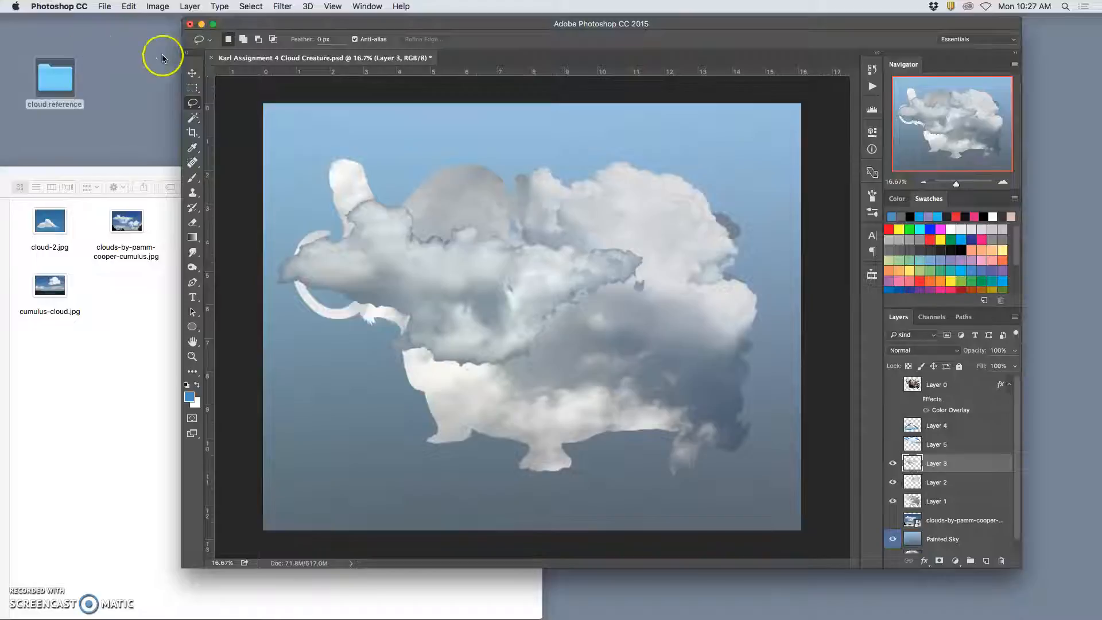
Move the Layer 3 cloud down over the creature's belly and warp it to follow the lower body.
{"action": "left_click", "coordinate": [192, 73]}
{"action": "left_click_drag", "start_coordinate": [492, 295], "coordinate": [575, 398]}
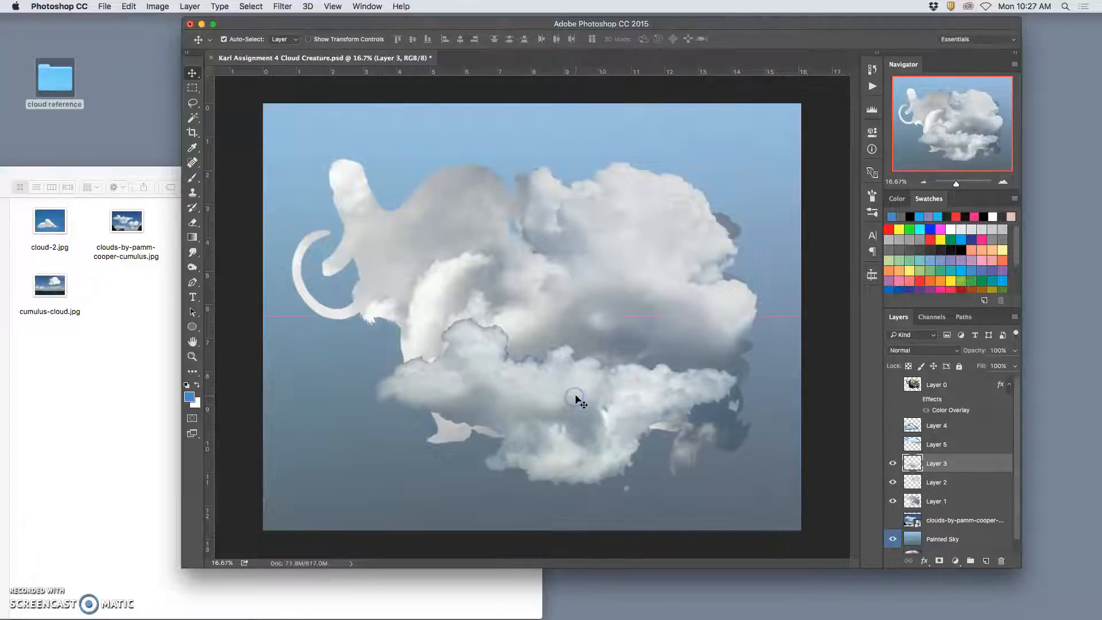
{"action": "key", "text": "ctrl+t"}
{"action": "right_click", "coordinate": [574, 397]}
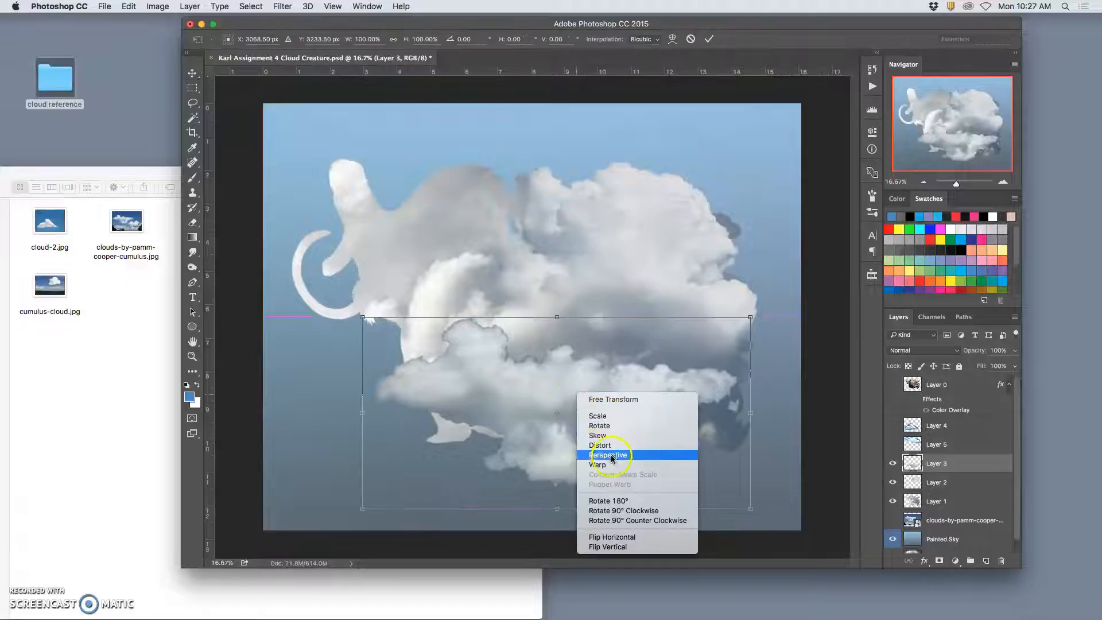
{"action": "left_click", "coordinate": [596, 464]}
{"action": "left_click_drag", "start_coordinate": [421, 415], "coordinate": [423, 419]}
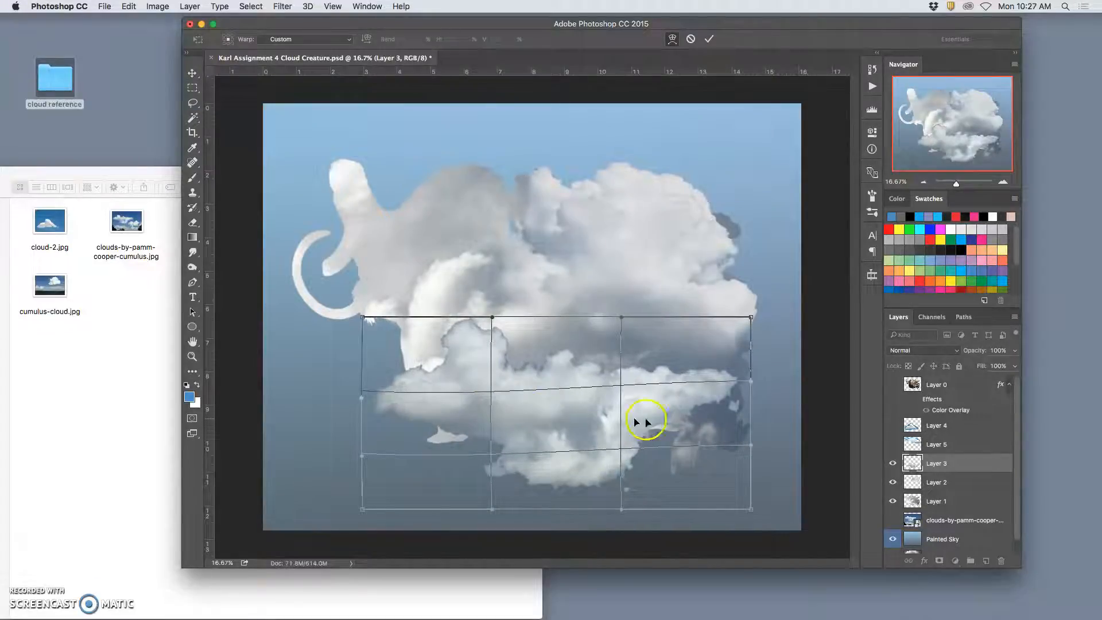
{"action": "left_click_drag", "start_coordinate": [692, 416], "coordinate": [674, 423]}
{"action": "left_click_drag", "start_coordinate": [622, 465], "coordinate": [616, 456]}
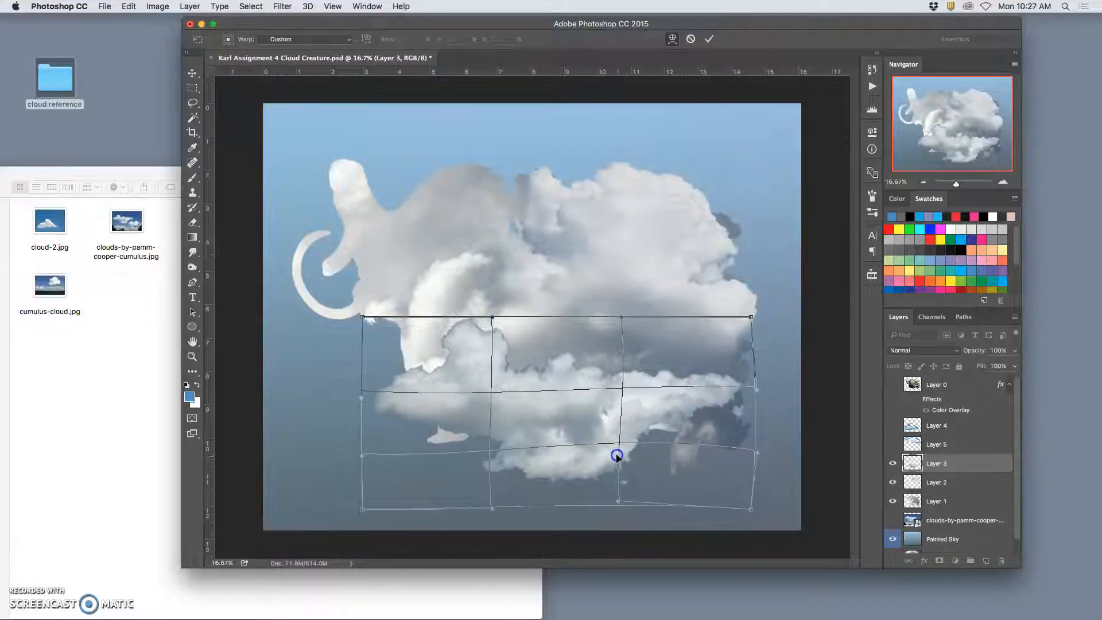
{"action": "left_click_drag", "start_coordinate": [696, 411], "coordinate": [711, 411]}
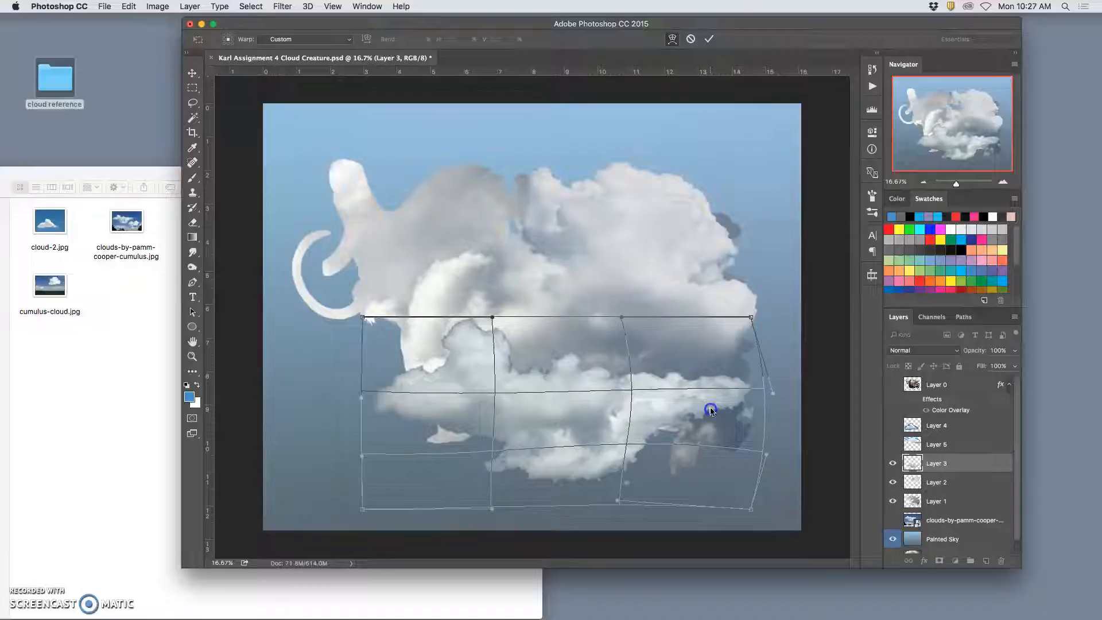
{"action": "left_click_drag", "start_coordinate": [727, 371], "coordinate": [731, 367]}
{"action": "left_click_drag", "start_coordinate": [644, 363], "coordinate": [613, 353]}
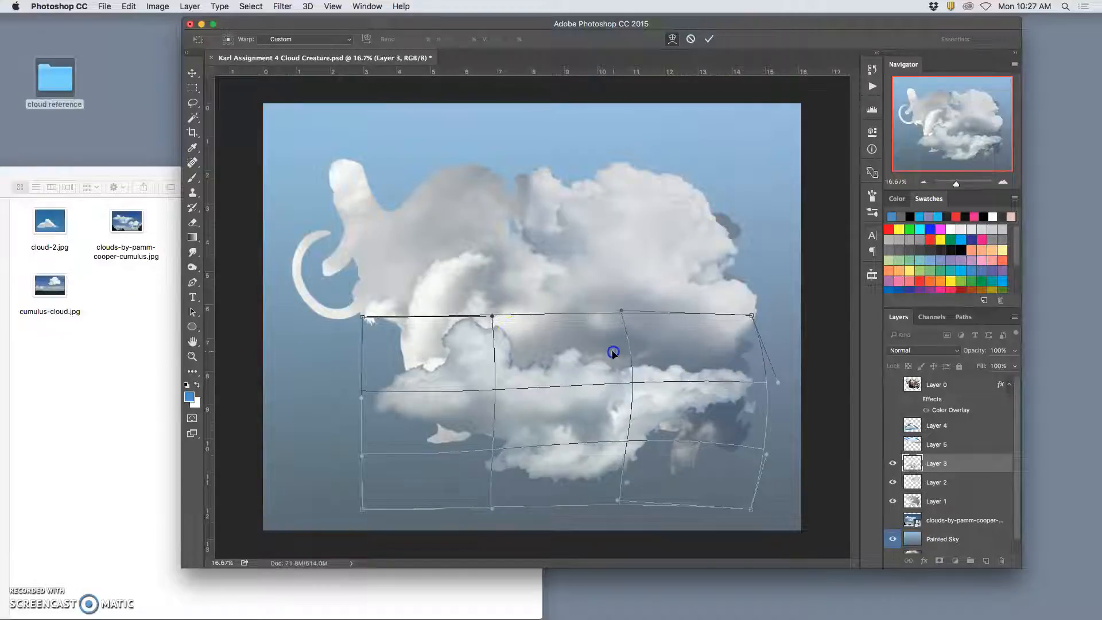
{"action": "left_click_drag", "start_coordinate": [477, 322], "coordinate": [476, 316]}
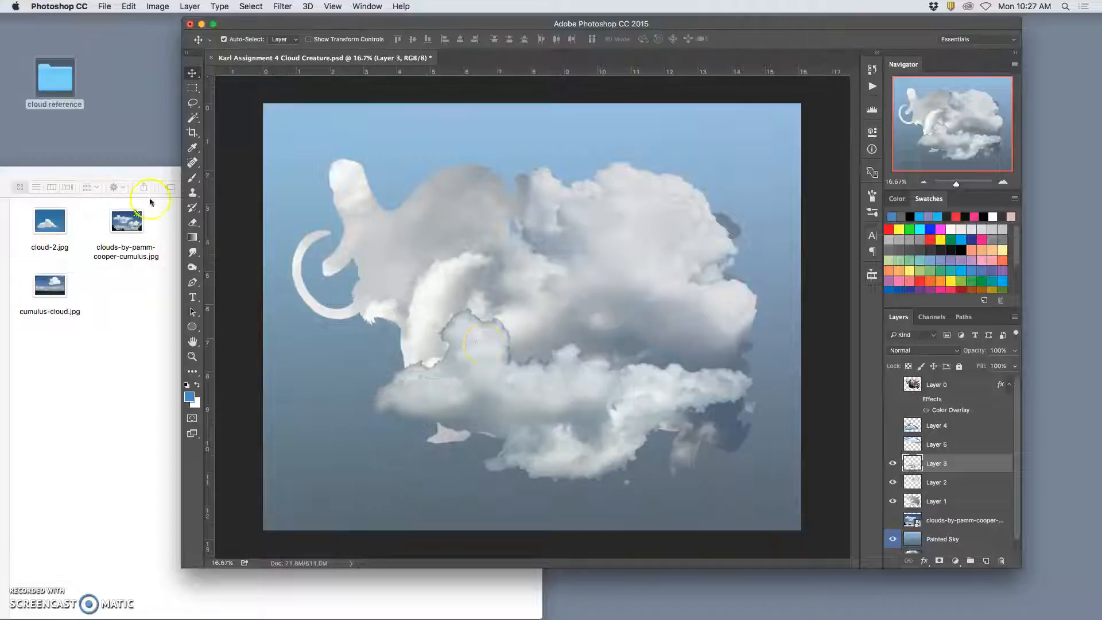
Erase the hard edges of the Layer 3 cloud with the Eraser at 100% opacity to blend it into the body.
{"action": "left_click", "coordinate": [193, 222]}
{"action": "left_click", "coordinate": [377, 39]}
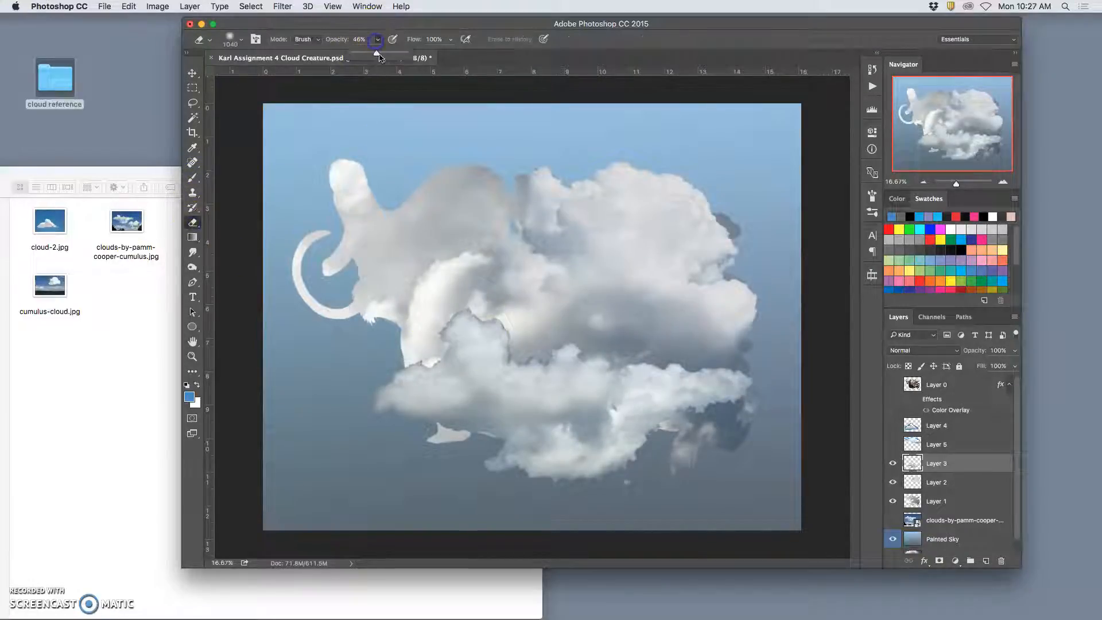
{"action": "left_click", "coordinate": [516, 264]}
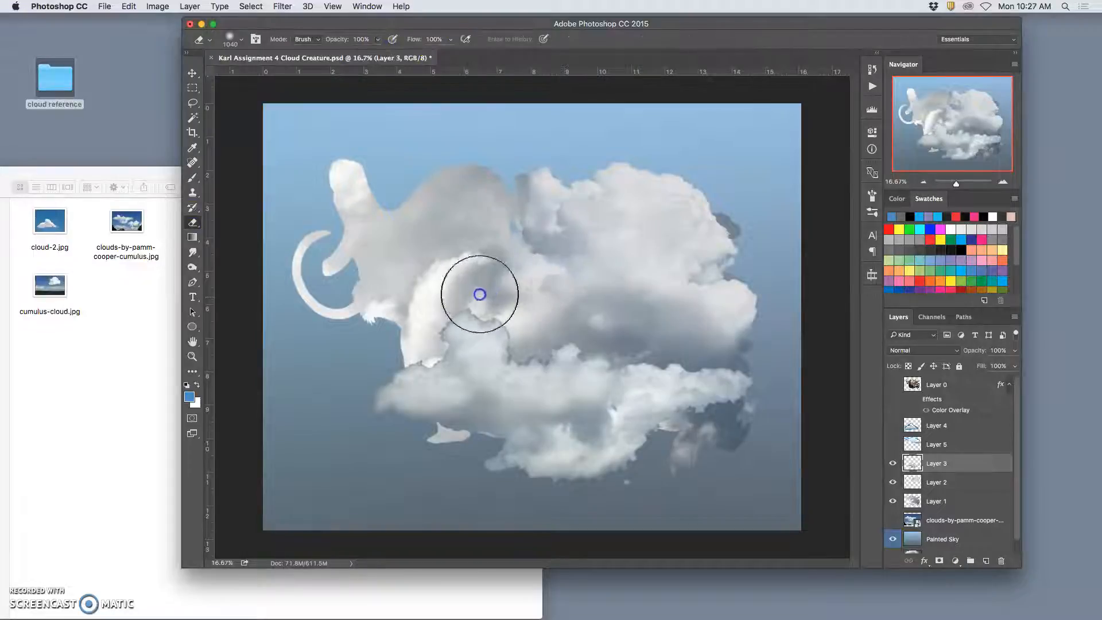
{"action": "mouse_move", "coordinate": [457, 297]}
{"action": "left_mouse_down"}
{"action": "mouse_move", "coordinate": [429, 313]}
{"action": "mouse_move", "coordinate": [427, 351]}
{"action": "mouse_move", "coordinate": [433, 342]}
{"action": "mouse_move", "coordinate": [411, 343]}
{"action": "mouse_move", "coordinate": [443, 295]}
{"action": "mouse_move", "coordinate": [469, 282]}
{"action": "mouse_move", "coordinate": [498, 295]}
{"action": "mouse_move", "coordinate": [485, 308]}
{"action": "mouse_move", "coordinate": [520, 305]}
{"action": "mouse_move", "coordinate": [532, 322]}
{"action": "mouse_move", "coordinate": [527, 352]}
{"action": "mouse_move", "coordinate": [539, 333]}
{"action": "mouse_move", "coordinate": [526, 352]}
{"action": "mouse_move", "coordinate": [579, 330]}
{"action": "mouse_move", "coordinate": [512, 314]}
{"action": "mouse_move", "coordinate": [598, 337]}
{"action": "mouse_move", "coordinate": [569, 328]}
{"action": "mouse_move", "coordinate": [605, 322]}
{"action": "mouse_move", "coordinate": [604, 335]}
{"action": "mouse_move", "coordinate": [673, 338]}
{"action": "mouse_move", "coordinate": [666, 350]}
{"action": "mouse_move", "coordinate": [620, 345]}
{"action": "mouse_move", "coordinate": [716, 344]}
{"action": "left_mouse_up"}
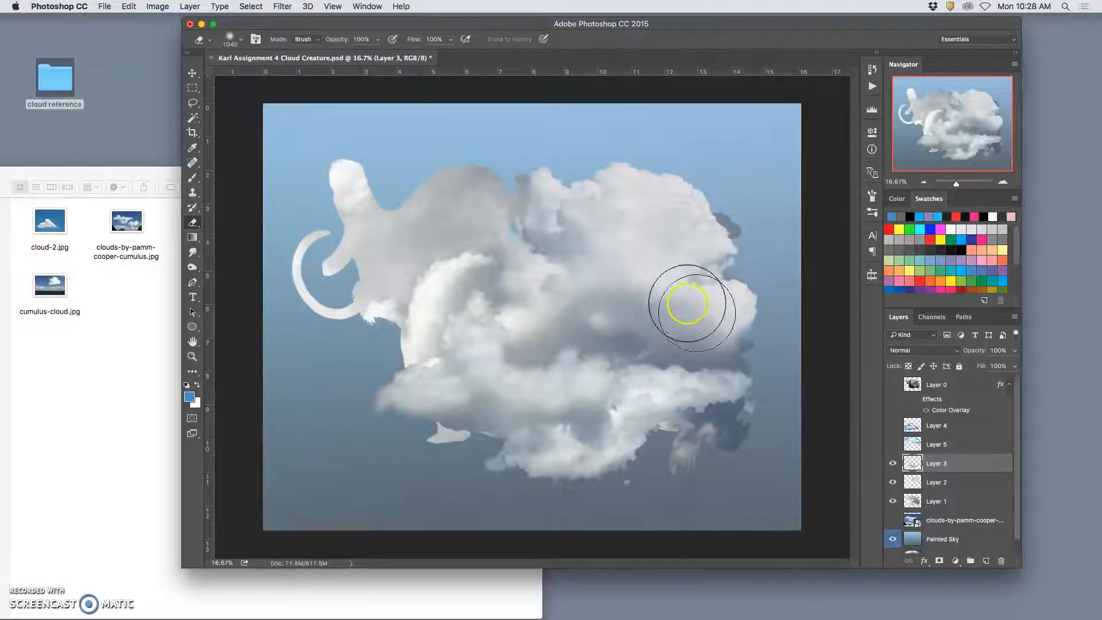
{"action": "mouse_move", "coordinate": [689, 350]}
{"action": "left_mouse_down"}
{"action": "mouse_move", "coordinate": [682, 362]}
{"action": "mouse_move", "coordinate": [652, 357]}
{"action": "mouse_move", "coordinate": [660, 396]}
{"action": "left_mouse_up"}
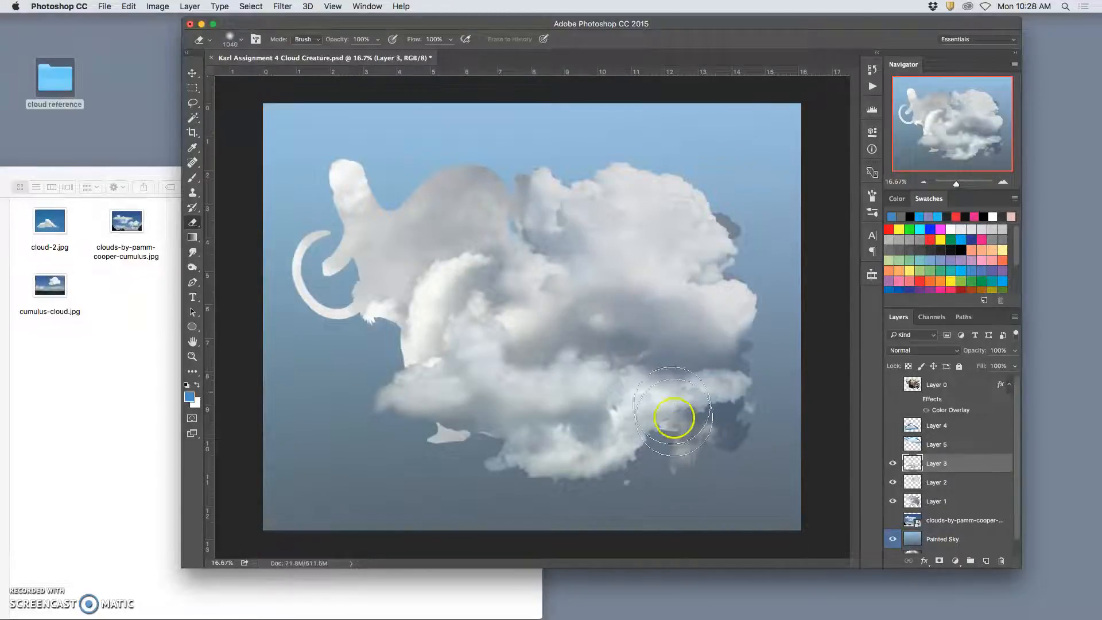
{"action": "mouse_move", "coordinate": [718, 356]}
{"action": "left_mouse_down"}
{"action": "mouse_move", "coordinate": [708, 355]}
{"action": "mouse_move", "coordinate": [755, 357]}
{"action": "mouse_move", "coordinate": [767, 413]}
{"action": "mouse_move", "coordinate": [722, 418]}
{"action": "mouse_move", "coordinate": [716, 408]}
{"action": "mouse_move", "coordinate": [652, 446]}
{"action": "mouse_move", "coordinate": [645, 472]}
{"action": "mouse_move", "coordinate": [612, 497]}
{"action": "mouse_move", "coordinate": [618, 488]}
{"action": "mouse_move", "coordinate": [543, 504]}
{"action": "mouse_move", "coordinate": [509, 499]}
{"action": "mouse_move", "coordinate": [476, 477]}
{"action": "mouse_move", "coordinate": [482, 443]}
{"action": "mouse_move", "coordinate": [406, 450]}
{"action": "left_mouse_up"}
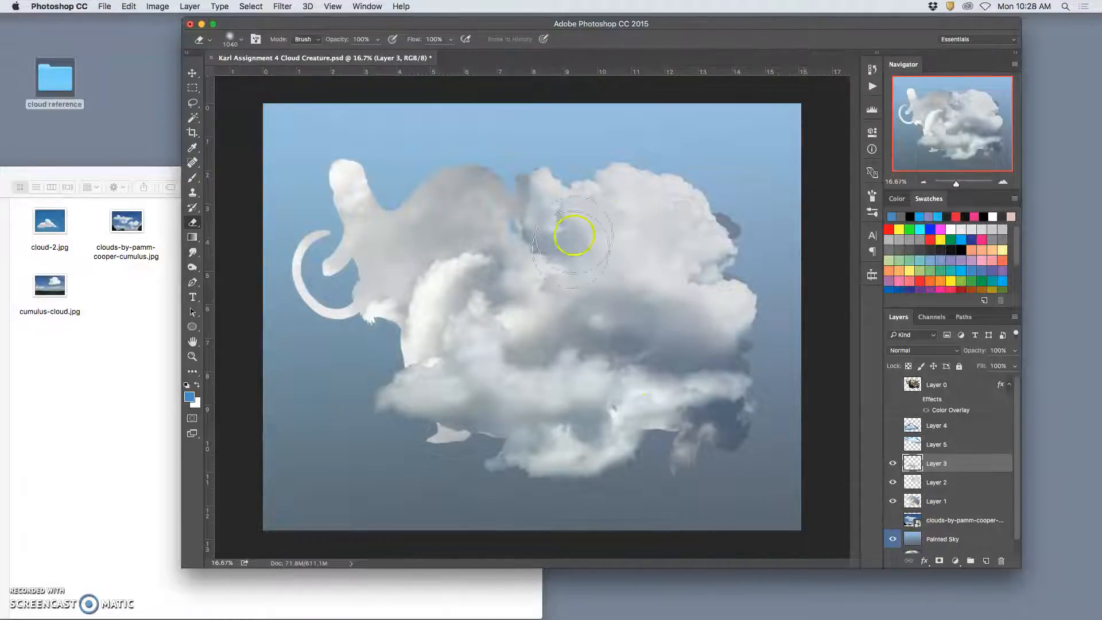
{"action": "left_click_drag", "start_coordinate": [419, 346], "coordinate": [443, 333]}
Show Layer 5, select the blue sky around its cloud with the Magic Wand, and delete it with a refined selection edge.
{"action": "left_click", "coordinate": [916, 445]}
{"action": "left_click", "coordinate": [966, 449]}
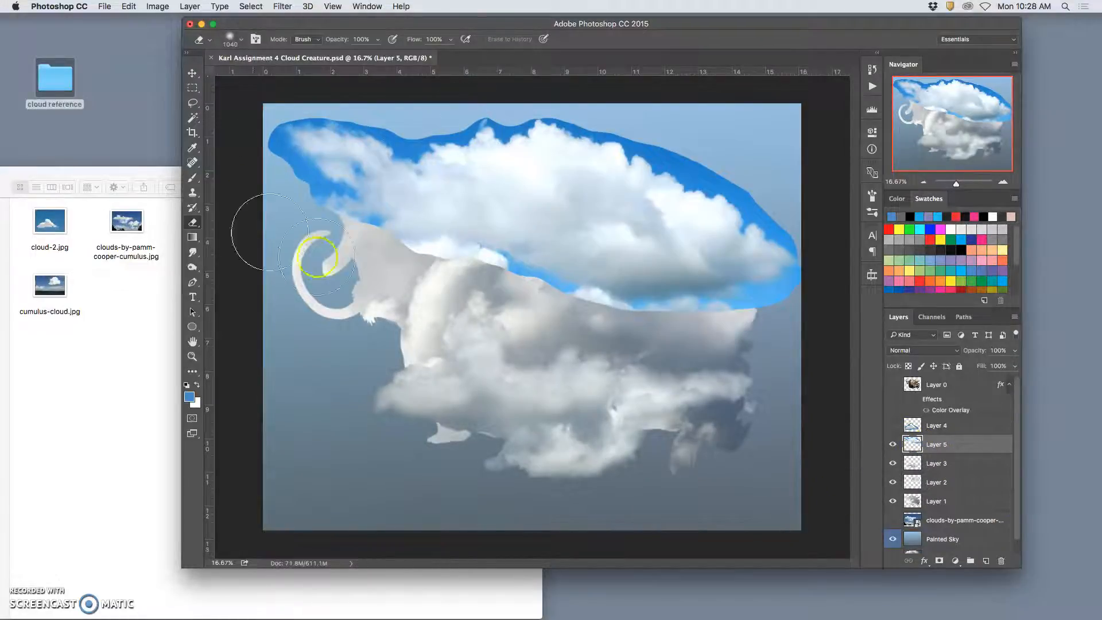
{"action": "left_click", "coordinate": [193, 119]}
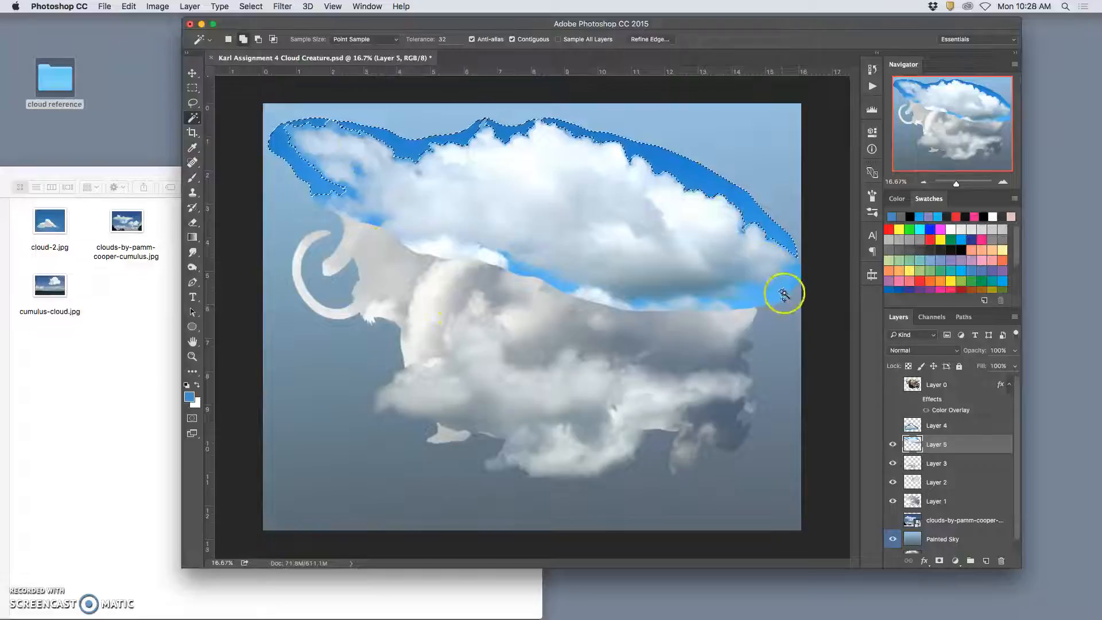
{"action": "left_click", "coordinate": [521, 287]}
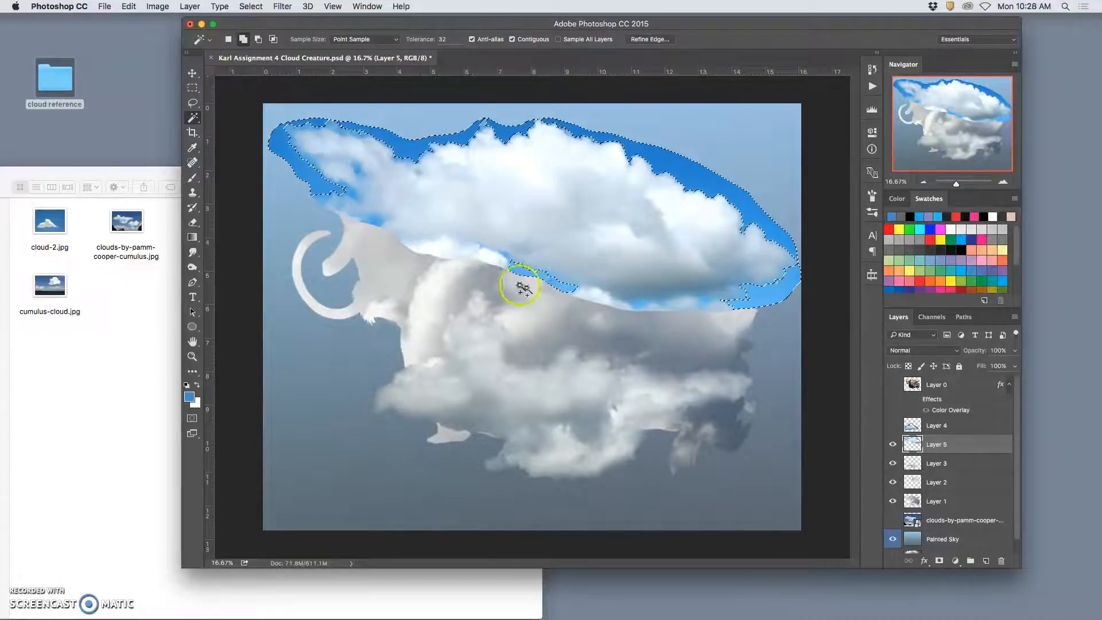
{"action": "left_click", "coordinate": [642, 302]}
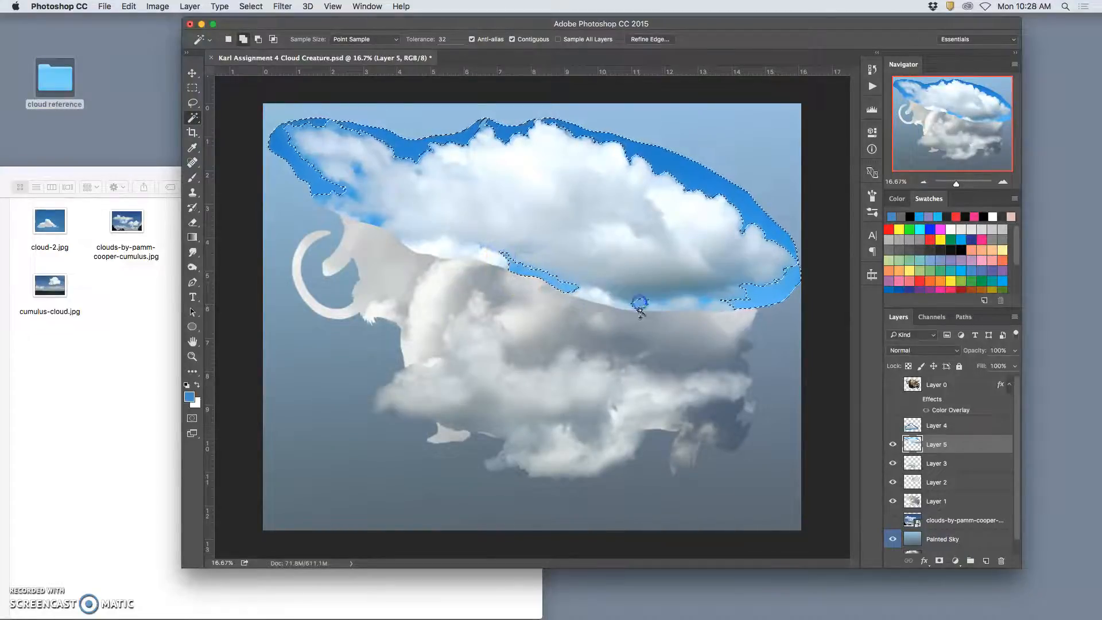
{"action": "left_click", "coordinate": [710, 296]}
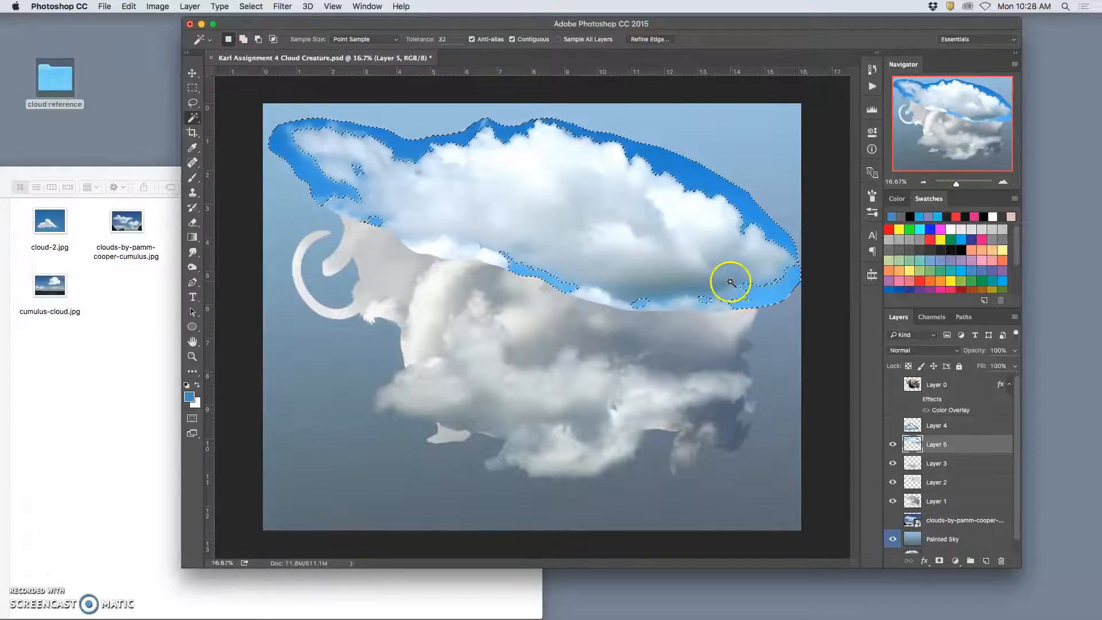
{"action": "left_click", "coordinate": [650, 39]}
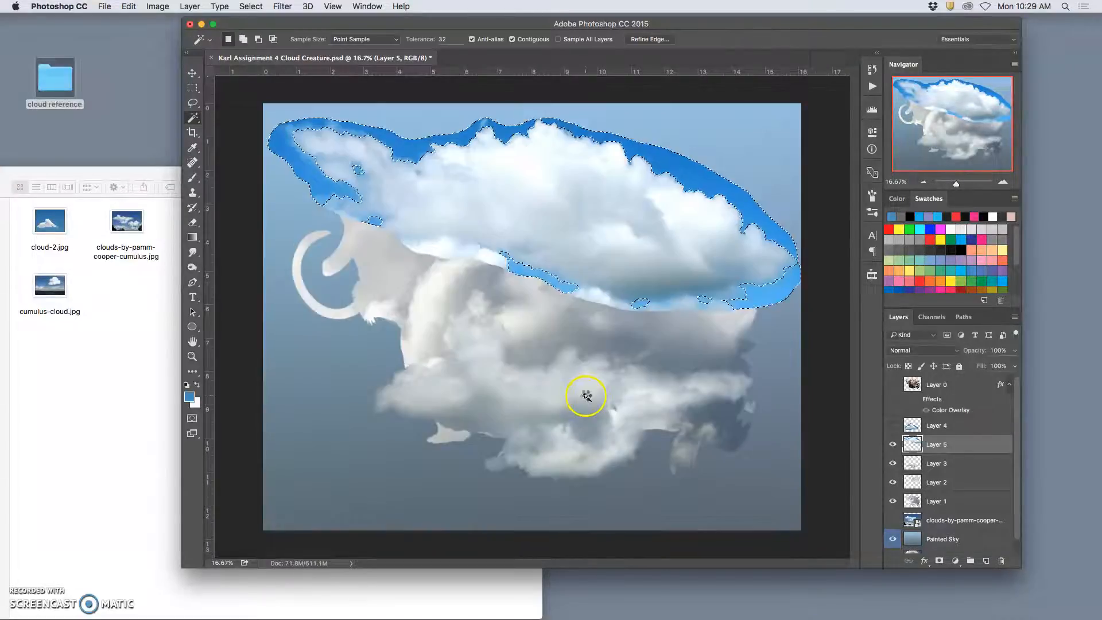
{"action": "left_click", "coordinate": [588, 396]}
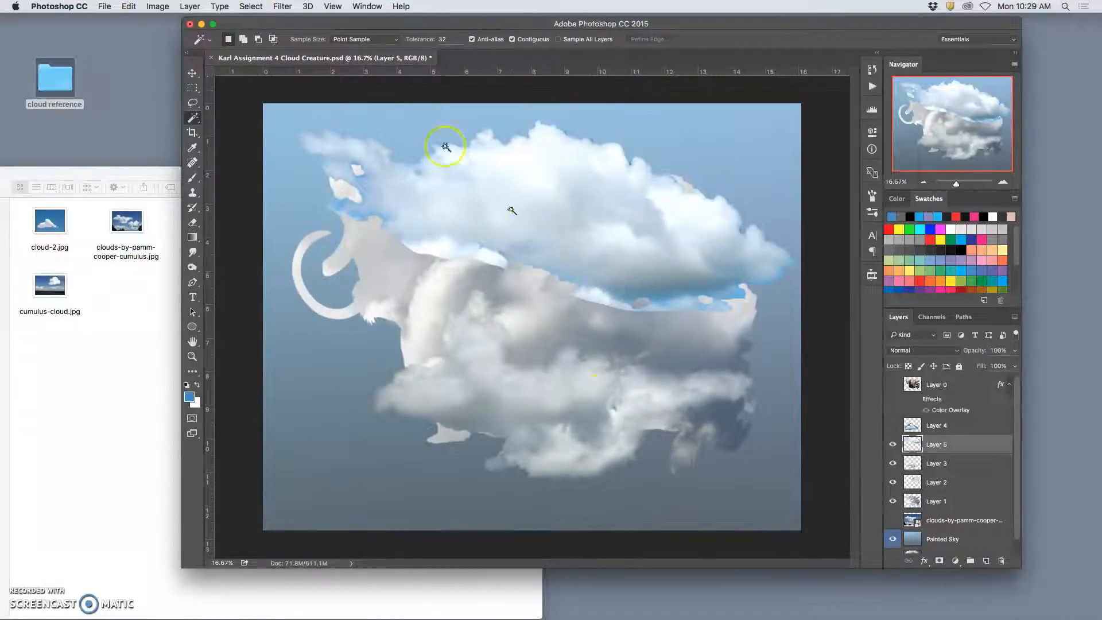
Tone down the Layer 5 cloud with Levels, setting output white to 243 and darkening the midtones.
{"action": "left_click", "coordinate": [157, 6]}
{"action": "mouse_move", "coordinate": [178, 32]}
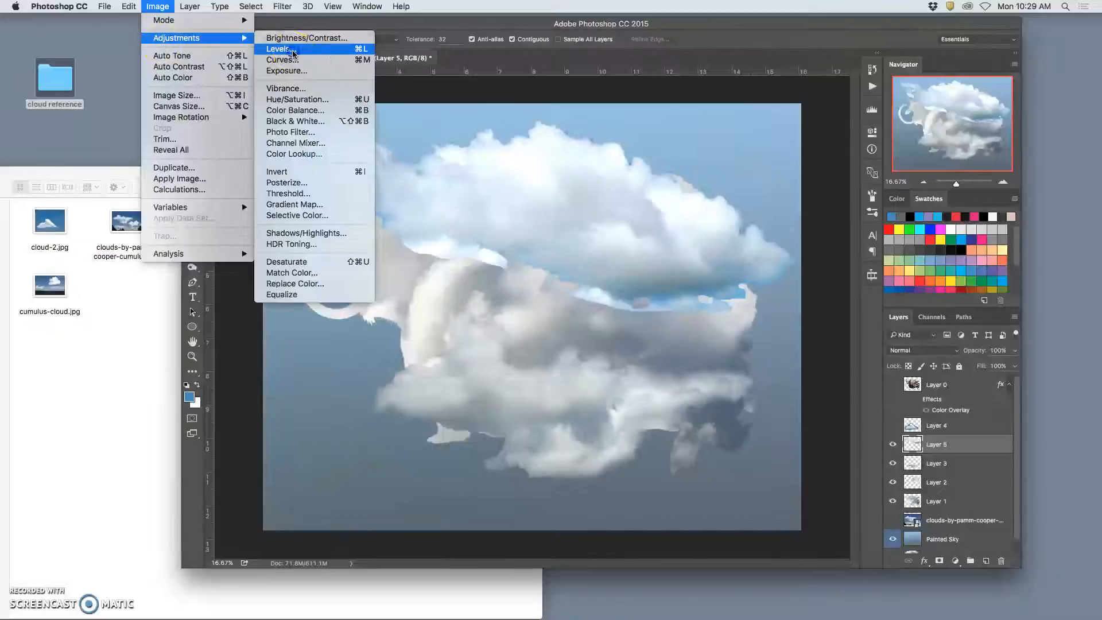
{"action": "left_click", "coordinate": [396, 48]}
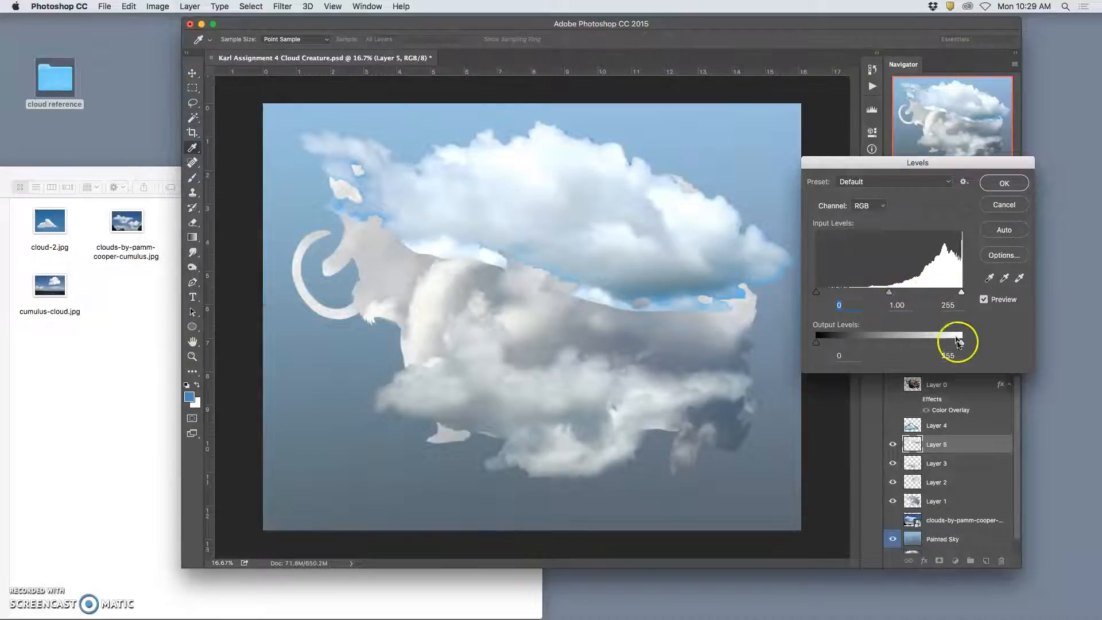
{"action": "left_click_drag", "start_coordinate": [953, 345], "coordinate": [955, 343]}
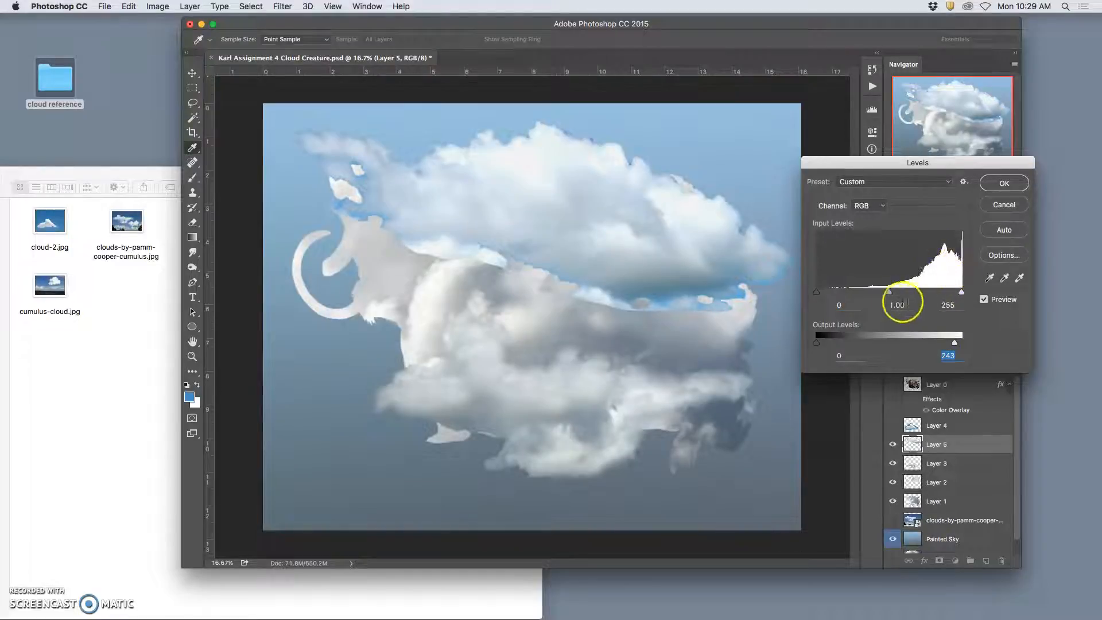
{"action": "left_click_drag", "start_coordinate": [890, 293], "coordinate": [896, 294]}
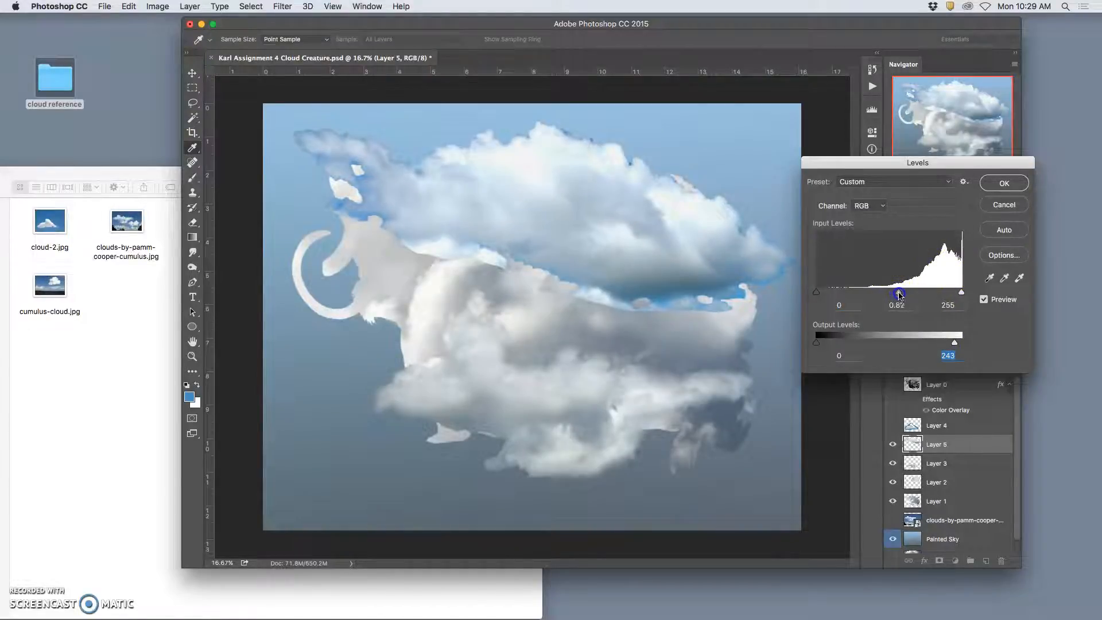
{"action": "mouse_move", "coordinate": [963, 294]}
{"action": "left_mouse_down"}
{"action": "mouse_move", "coordinate": [924, 293]}
{"action": "mouse_move", "coordinate": [973, 297]}
{"action": "left_mouse_up"}
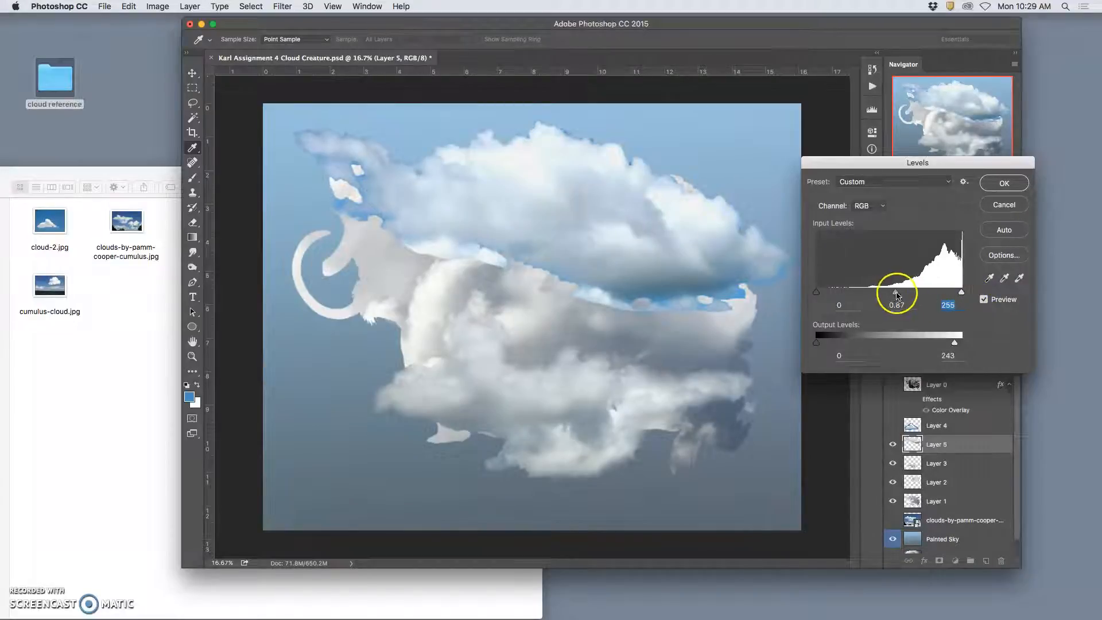
{"action": "left_click_drag", "start_coordinate": [903, 294], "coordinate": [898, 294]}
{"action": "left_click", "coordinate": [1002, 183]}
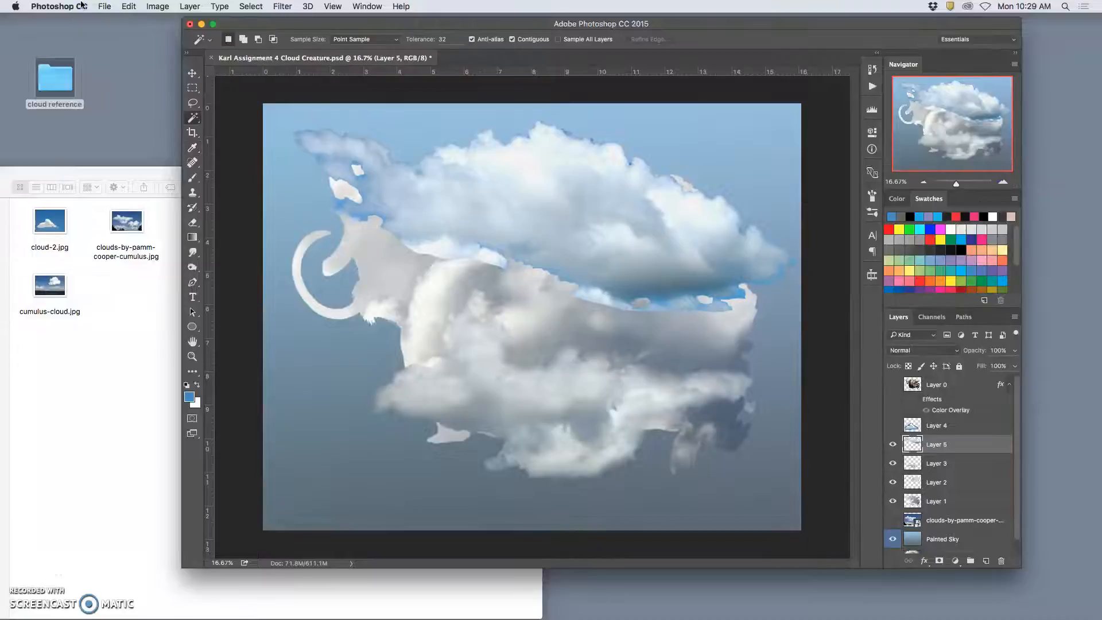
Neutralize the blue cast of the Layer 5 cloud with Color Balance, shifting midtones to about -22 yellow and shadows to about +7 red.
{"action": "left_click", "coordinate": [158, 7]}
{"action": "mouse_move", "coordinate": [191, 40]}
{"action": "left_click", "coordinate": [299, 110]}
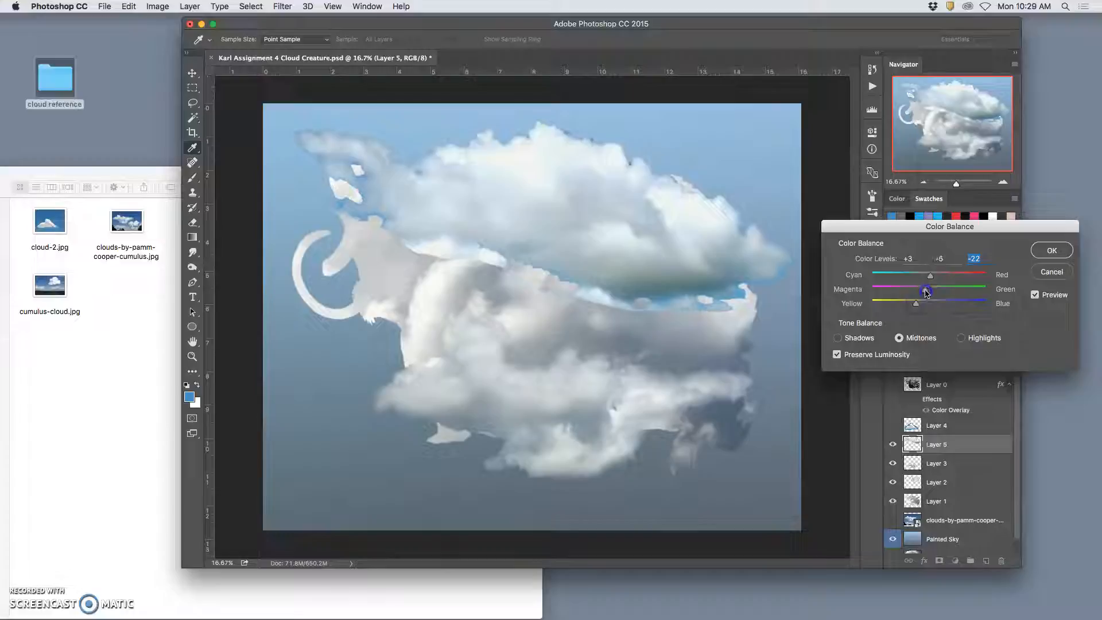
{"action": "left_click", "coordinate": [925, 292]}
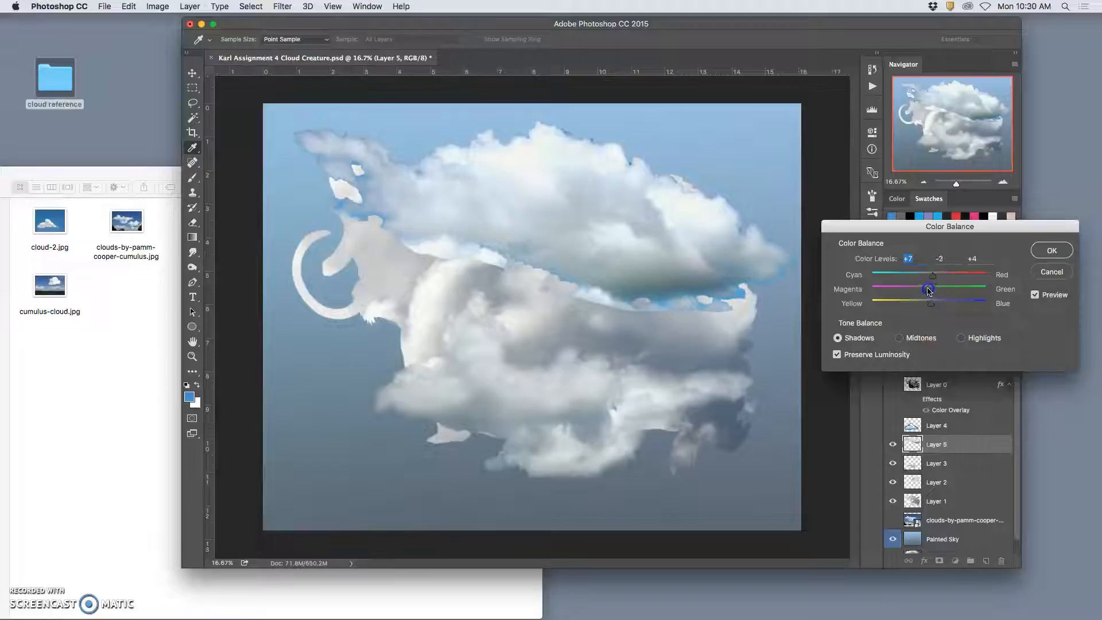
{"action": "left_click", "coordinate": [1046, 251]}
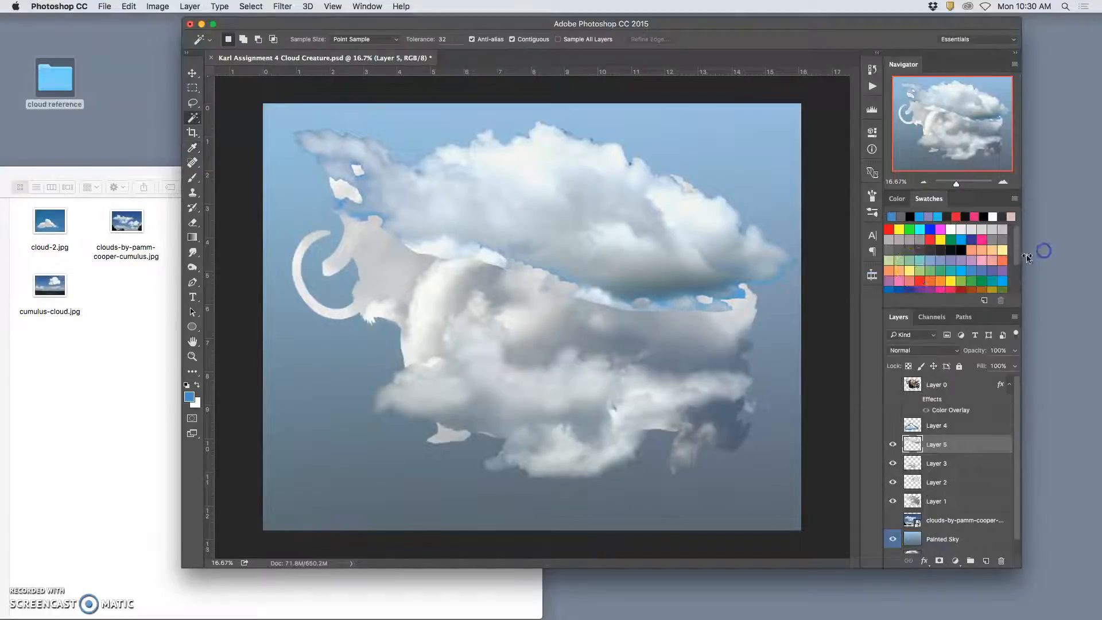
Move the Layer 5 cloud down across the creature's body and warp its head-side end inward and down to fit the body shape.
{"action": "left_click", "coordinate": [194, 73]}
{"action": "left_click_drag", "start_coordinate": [534, 202], "coordinate": [534, 322]}
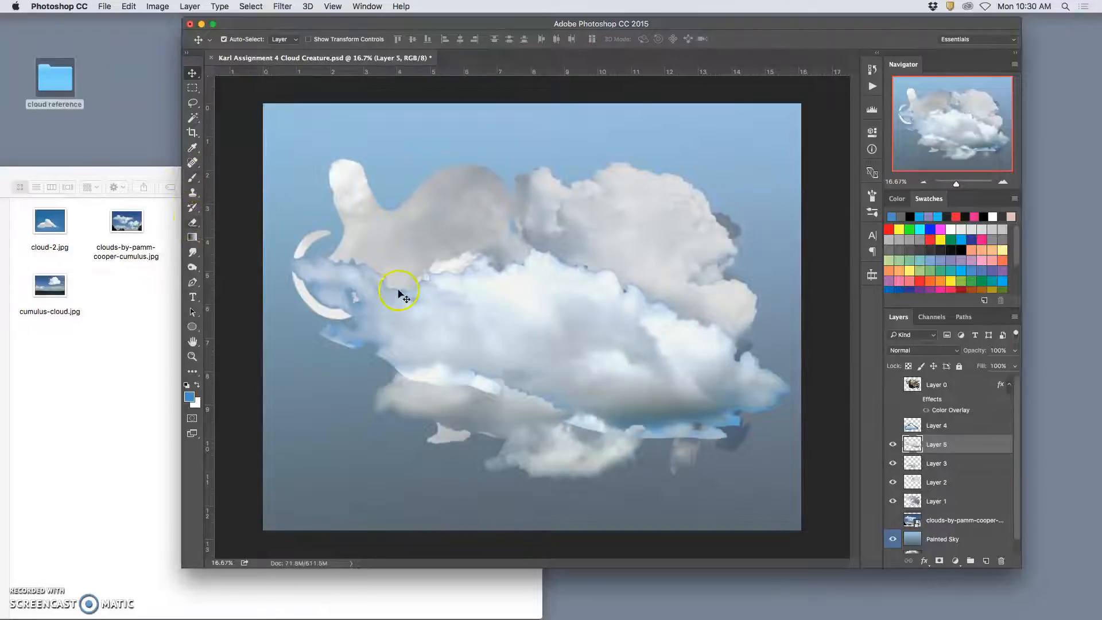
{"action": "key", "text": "super+t"}
{"action": "right_click", "coordinate": [574, 333]}
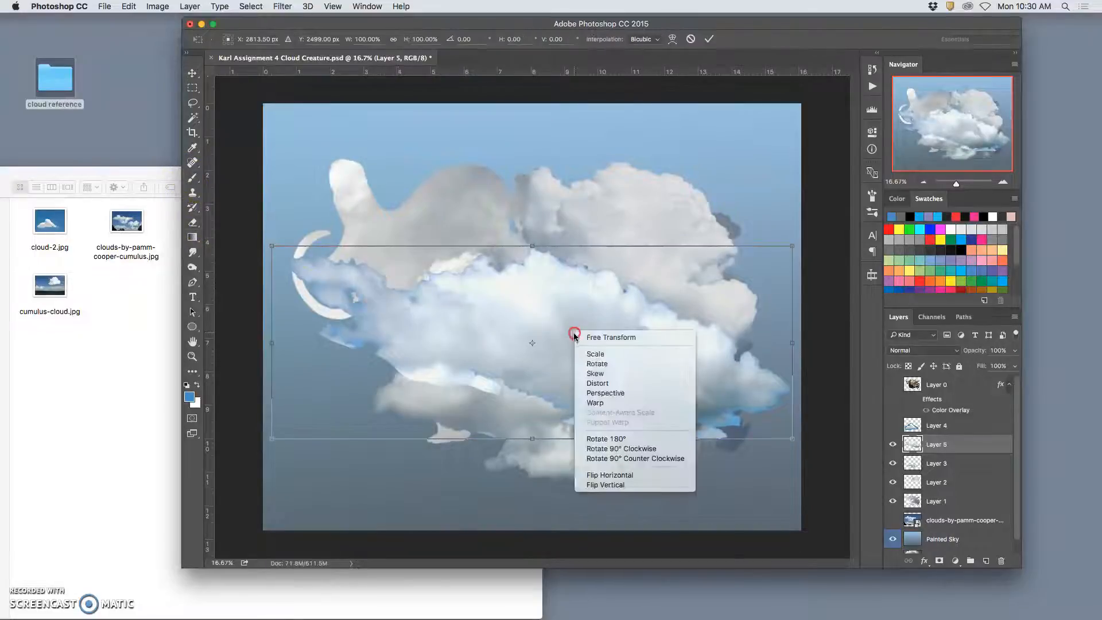
{"action": "left_click", "coordinate": [596, 403]}
{"action": "left_click_drag", "start_coordinate": [467, 386], "coordinate": [463, 396]}
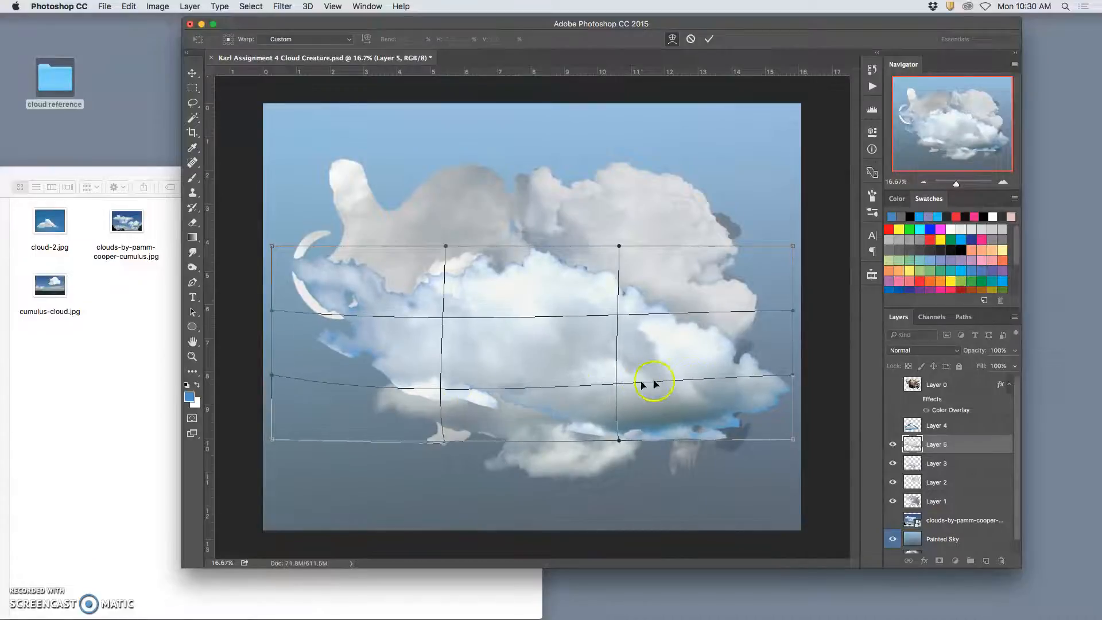
{"action": "left_click_drag", "start_coordinate": [723, 363], "coordinate": [724, 345]}
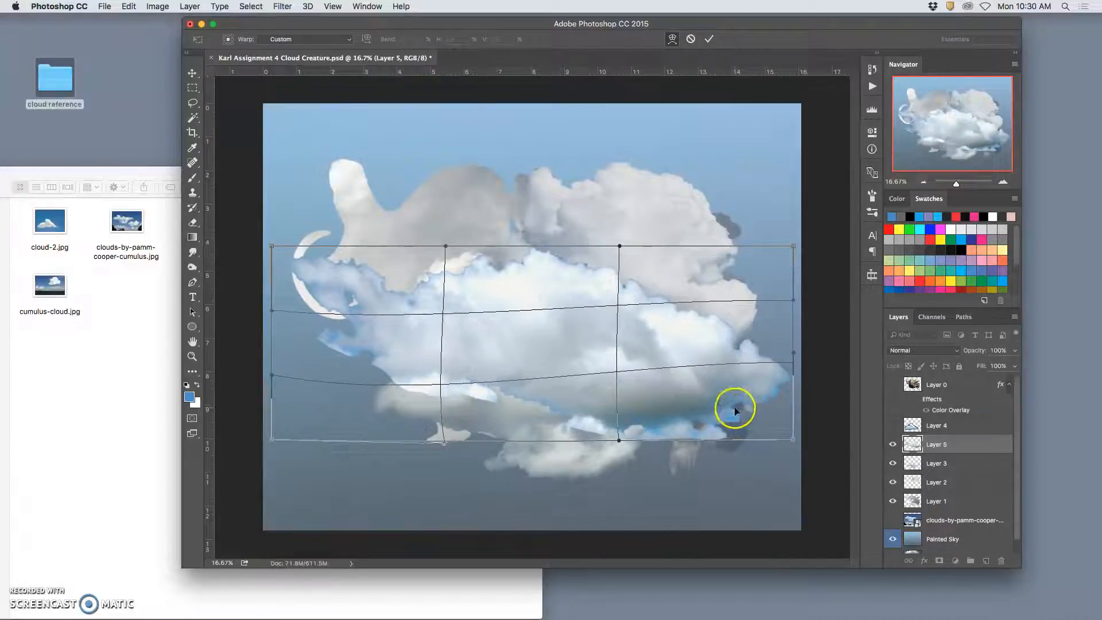
{"action": "left_click_drag", "start_coordinate": [735, 411], "coordinate": [736, 406]}
{"action": "left_click_drag", "start_coordinate": [501, 270], "coordinate": [499, 256]}
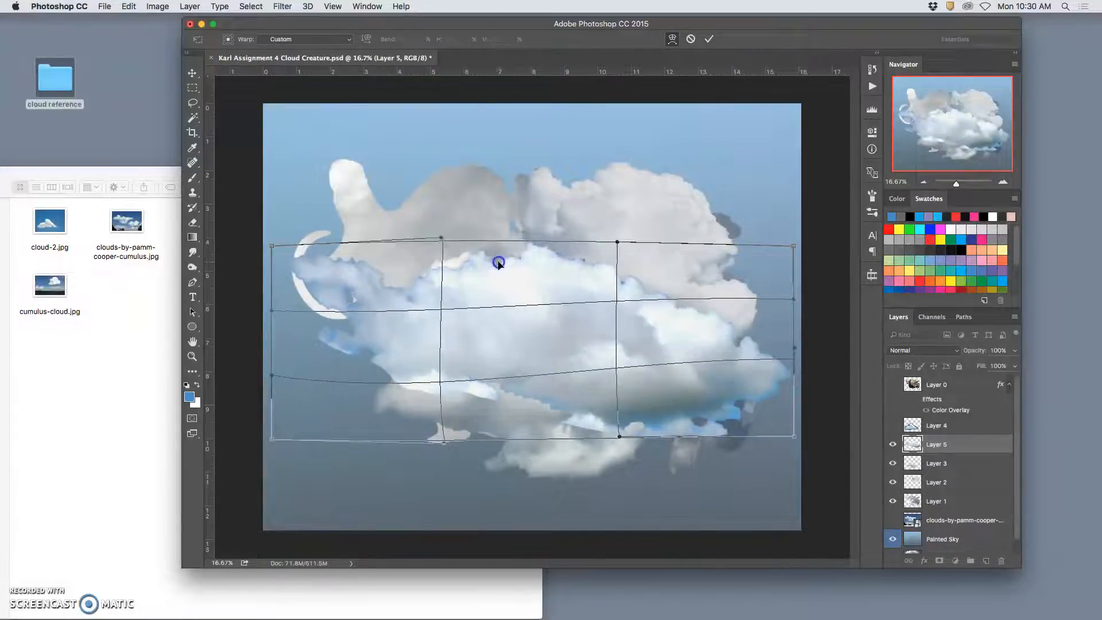
{"action": "left_click_drag", "start_coordinate": [313, 280], "coordinate": [324, 282]}
{"action": "left_click_drag", "start_coordinate": [348, 351], "coordinate": [347, 353]}
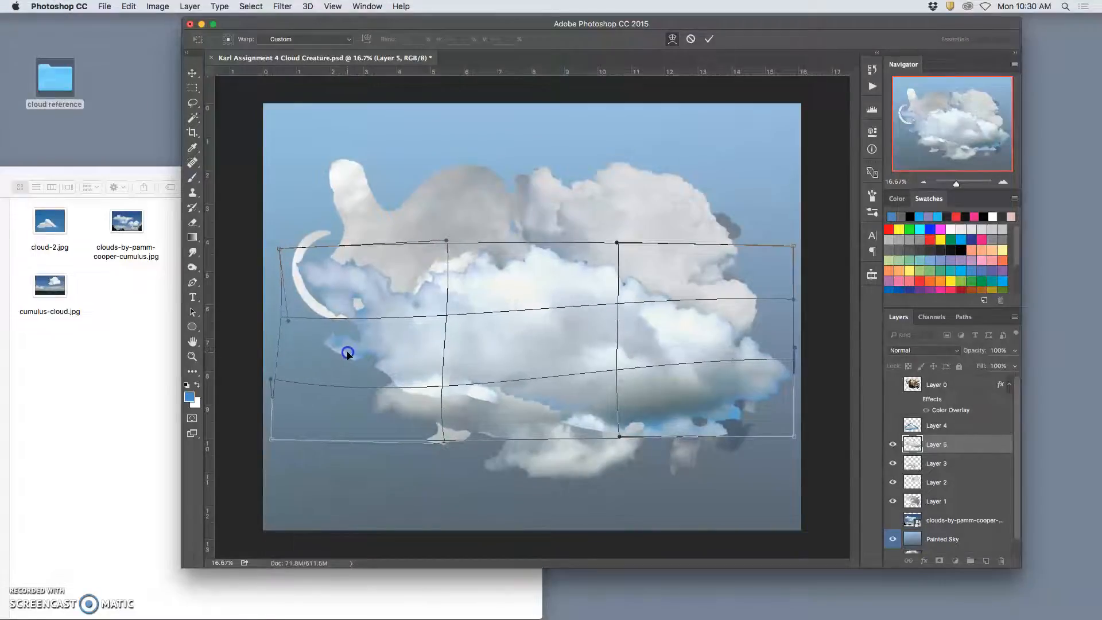
{"action": "mouse_move", "coordinate": [362, 297]}
{"action": "left_mouse_down"}
{"action": "mouse_move", "coordinate": [362, 322]}
{"action": "mouse_move", "coordinate": [370, 300]}
{"action": "mouse_move", "coordinate": [327, 305]}
{"action": "mouse_move", "coordinate": [361, 352]}
{"action": "mouse_move", "coordinate": [381, 328]}
{"action": "mouse_move", "coordinate": [347, 312]}
{"action": "mouse_move", "coordinate": [356, 316]}
{"action": "left_mouse_up"}
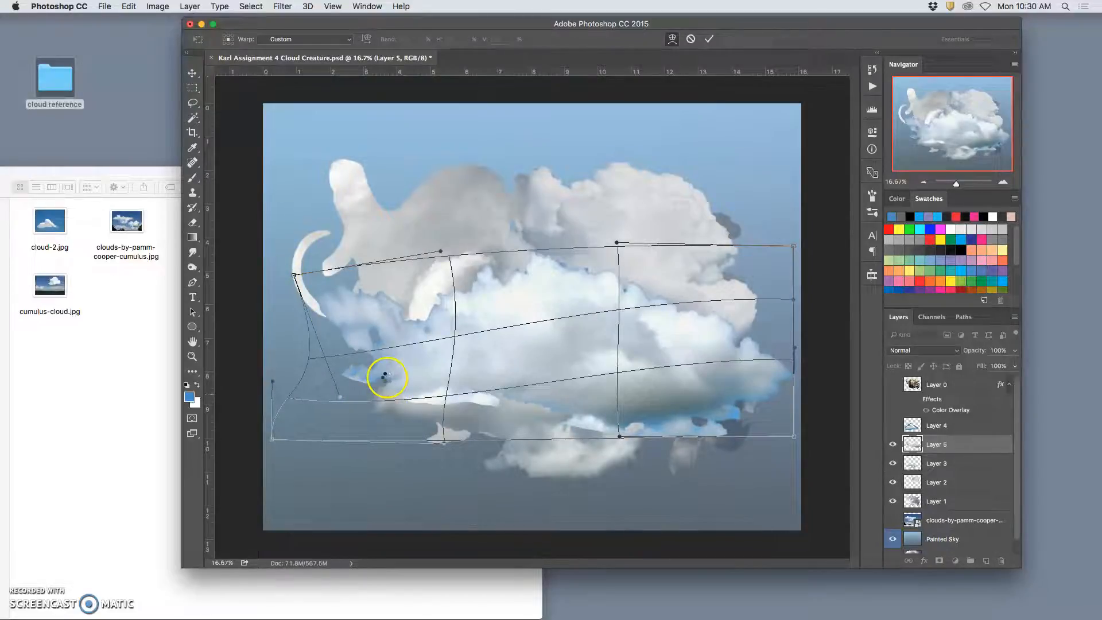
{"action": "key", "text": "Return"}
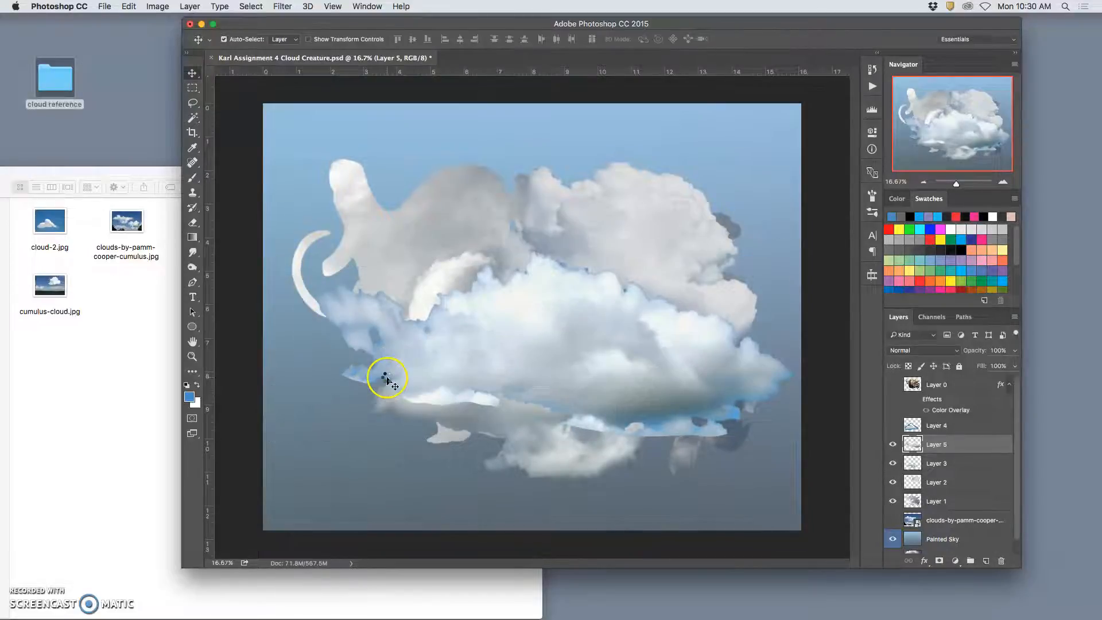
Erase the hard lower, head-side and upper edges of the Layer 5 cloud with the Eraser at 100% opacity to blend it into the body.
{"action": "left_click", "coordinate": [192, 223]}
{"action": "mouse_move", "coordinate": [425, 442]}
{"action": "left_mouse_down"}
{"action": "mouse_move", "coordinate": [414, 411]}
{"action": "mouse_move", "coordinate": [396, 408]}
{"action": "mouse_move", "coordinate": [425, 421]}
{"action": "mouse_move", "coordinate": [480, 411]}
{"action": "mouse_move", "coordinate": [484, 396]}
{"action": "mouse_move", "coordinate": [546, 408]}
{"action": "mouse_move", "coordinate": [609, 446]}
{"action": "mouse_move", "coordinate": [700, 445]}
{"action": "mouse_move", "coordinate": [602, 440]}
{"action": "mouse_move", "coordinate": [620, 425]}
{"action": "mouse_move", "coordinate": [731, 421]}
{"action": "mouse_move", "coordinate": [807, 377]}
{"action": "mouse_move", "coordinate": [792, 398]}
{"action": "mouse_move", "coordinate": [762, 328]}
{"action": "mouse_move", "coordinate": [777, 319]}
{"action": "mouse_move", "coordinate": [750, 399]}
{"action": "mouse_move", "coordinate": [465, 446]}
{"action": "left_mouse_up"}
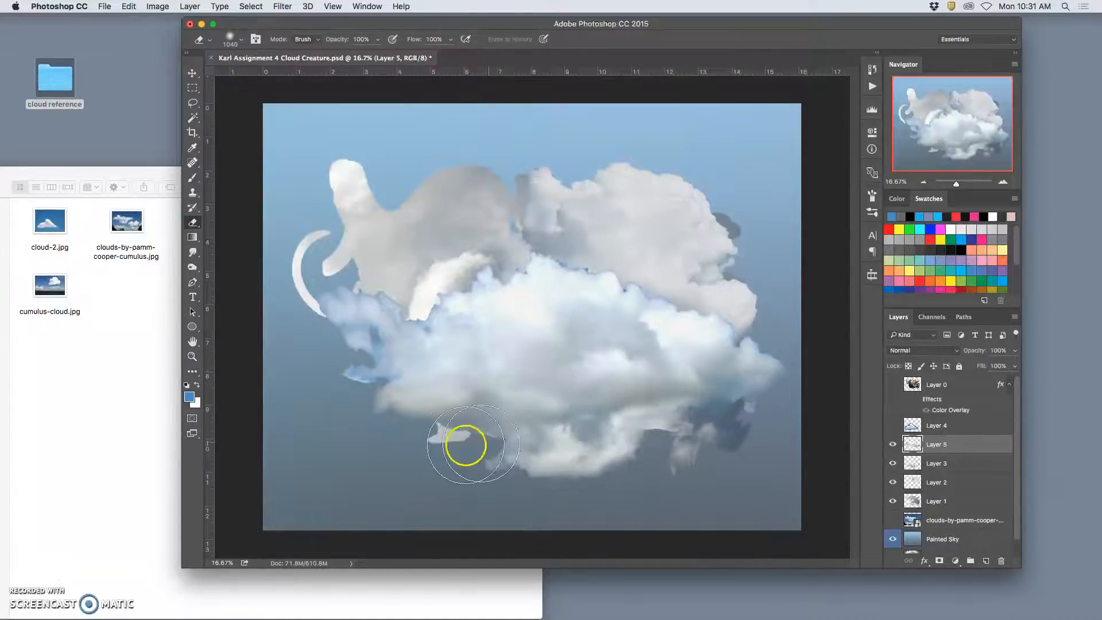
{"action": "mouse_move", "coordinate": [361, 399]}
{"action": "left_mouse_down"}
{"action": "mouse_move", "coordinate": [349, 371]}
{"action": "mouse_move", "coordinate": [387, 374]}
{"action": "mouse_move", "coordinate": [345, 392]}
{"action": "mouse_move", "coordinate": [375, 331]}
{"action": "mouse_move", "coordinate": [364, 341]}
{"action": "mouse_move", "coordinate": [373, 353]}
{"action": "mouse_move", "coordinate": [342, 364]}
{"action": "left_mouse_up"}
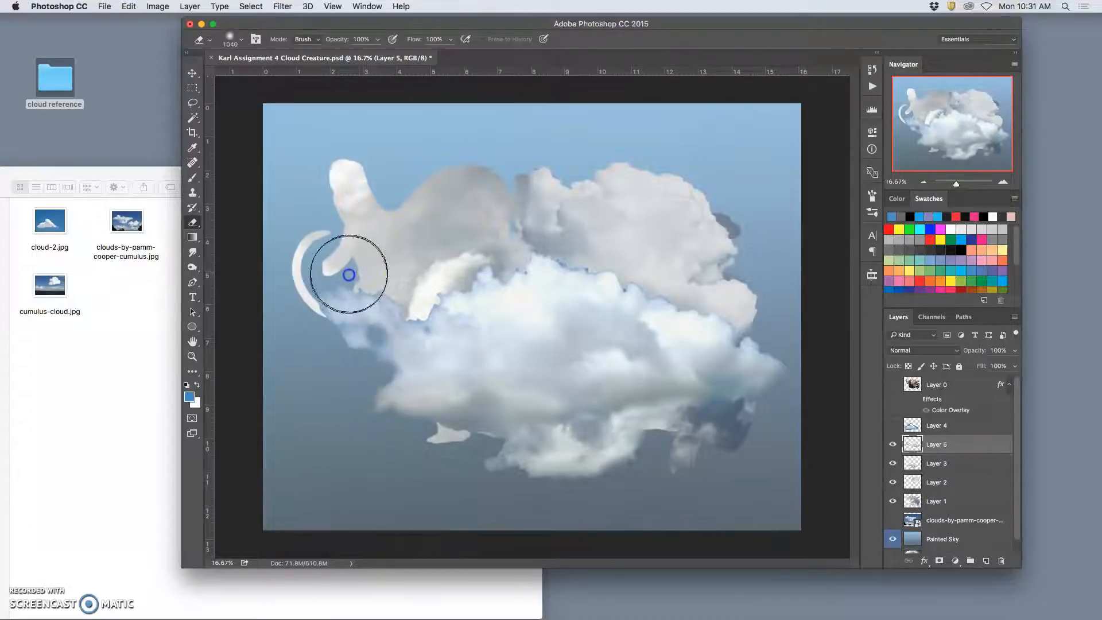
{"action": "mouse_move", "coordinate": [380, 280]}
{"action": "left_mouse_down"}
{"action": "mouse_move", "coordinate": [388, 276]}
{"action": "mouse_move", "coordinate": [417, 304]}
{"action": "mouse_move", "coordinate": [430, 288]}
{"action": "mouse_move", "coordinate": [421, 305]}
{"action": "mouse_move", "coordinate": [474, 266]}
{"action": "mouse_move", "coordinate": [511, 262]}
{"action": "mouse_move", "coordinate": [519, 244]}
{"action": "mouse_move", "coordinate": [616, 254]}
{"action": "mouse_move", "coordinate": [632, 275]}
{"action": "mouse_move", "coordinate": [633, 265]}
{"action": "left_mouse_up"}
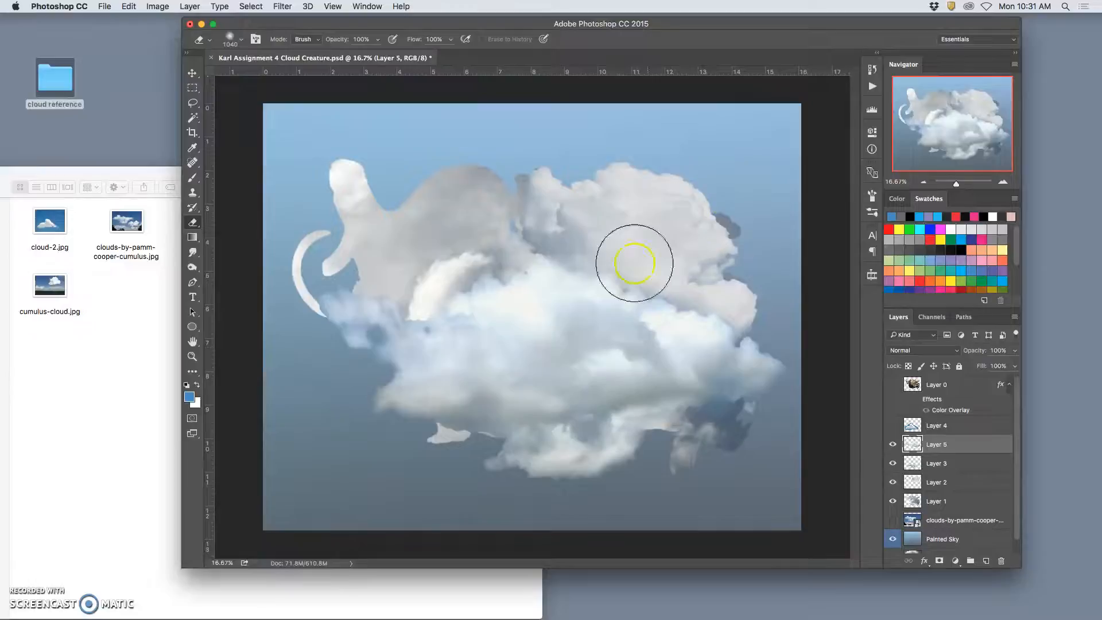
{"action": "mouse_move", "coordinate": [629, 289]}
{"action": "left_mouse_down"}
{"action": "mouse_move", "coordinate": [633, 258]}
{"action": "mouse_move", "coordinate": [620, 267]}
{"action": "mouse_move", "coordinate": [684, 264]}
{"action": "mouse_move", "coordinate": [669, 278]}
{"action": "mouse_move", "coordinate": [727, 281]}
{"action": "mouse_move", "coordinate": [767, 317]}
{"action": "mouse_move", "coordinate": [733, 299]}
{"action": "mouse_move", "coordinate": [737, 311]}
{"action": "mouse_move", "coordinate": [778, 331]}
{"action": "mouse_move", "coordinate": [724, 310]}
{"action": "mouse_move", "coordinate": [634, 215]}
{"action": "mouse_move", "coordinate": [609, 392]}
{"action": "mouse_move", "coordinate": [491, 444]}
{"action": "mouse_move", "coordinate": [575, 429]}
{"action": "mouse_move", "coordinate": [609, 320]}
{"action": "mouse_move", "coordinate": [595, 357]}
{"action": "mouse_move", "coordinate": [466, 420]}
{"action": "mouse_move", "coordinate": [595, 437]}
{"action": "mouse_move", "coordinate": [625, 481]}
{"action": "mouse_move", "coordinate": [603, 450]}
{"action": "mouse_move", "coordinate": [599, 516]}
{"action": "mouse_move", "coordinate": [588, 466]}
{"action": "mouse_move", "coordinate": [569, 460]}
{"action": "mouse_move", "coordinate": [611, 538]}
{"action": "mouse_move", "coordinate": [598, 399]}
{"action": "mouse_move", "coordinate": [513, 327]}
{"action": "mouse_move", "coordinate": [634, 343]}
{"action": "mouse_move", "coordinate": [592, 324]}
{"action": "mouse_move", "coordinate": [617, 322]}
{"action": "mouse_move", "coordinate": [536, 330]}
{"action": "mouse_move", "coordinate": [579, 355]}
{"action": "left_mouse_up"}
{"action": "key", "text": "super+equal"}
{"action": "key", "text": "super+equal"}
{"action": "key", "text": "super+equal"}
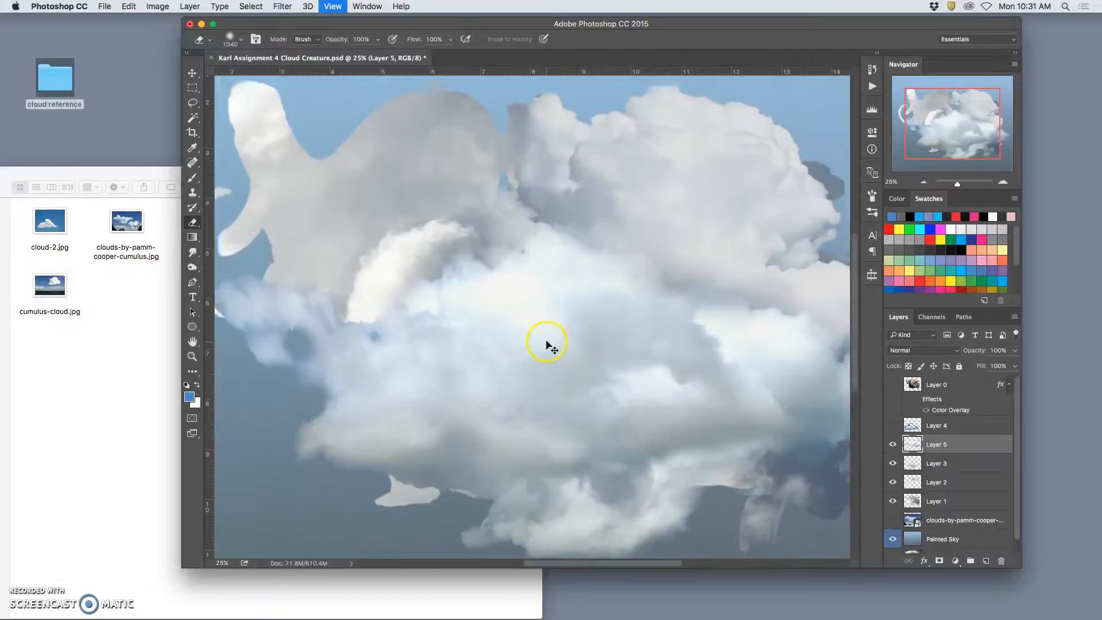
{"action": "key", "text": "super+minus"}
{"action": "key", "text": "super+minus"}
{"action": "key", "text": "super+minus"}
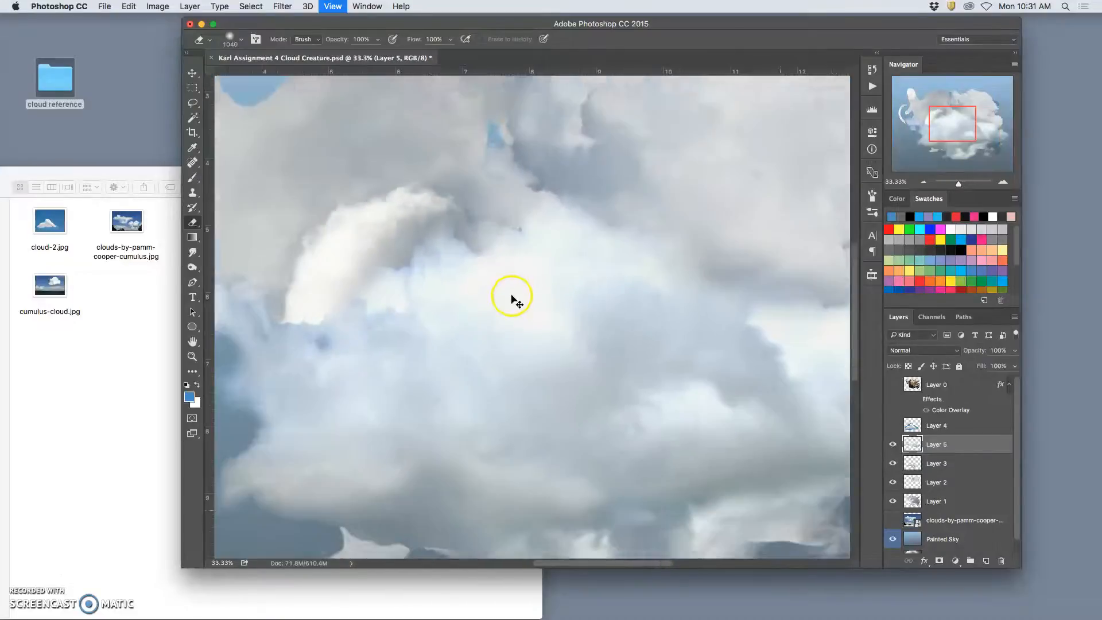
Dim the Layer 5 cloud's highlights with Levels, lowering the output white to about 245.
{"action": "left_click", "coordinate": [165, 8]}
{"action": "mouse_move", "coordinate": [206, 34]}
{"action": "left_click", "coordinate": [281, 49]}
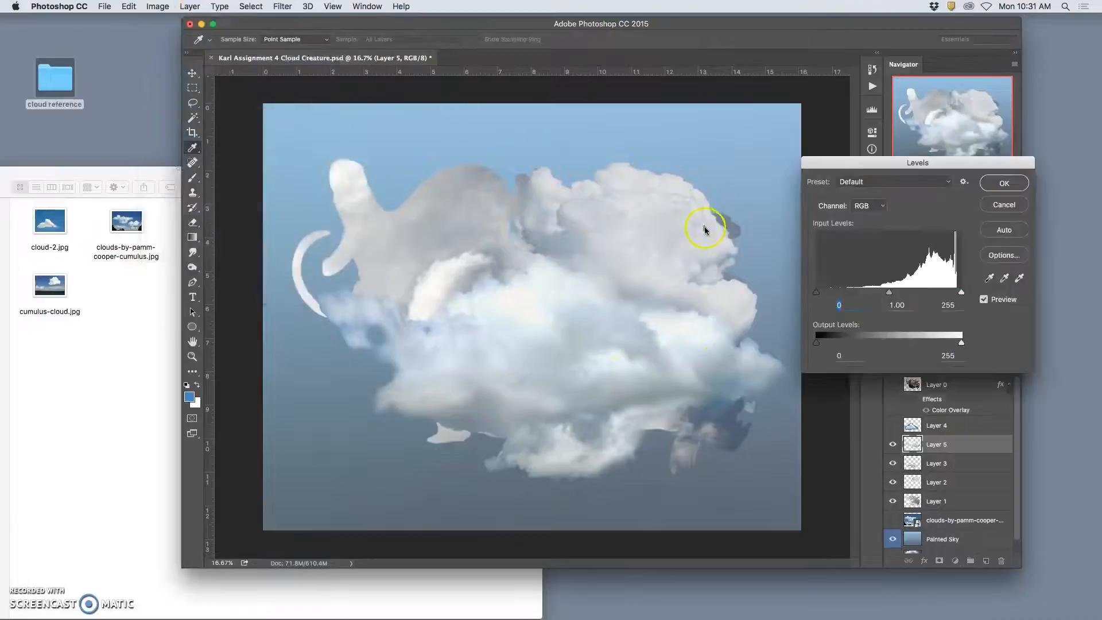
{"action": "left_click_drag", "start_coordinate": [963, 345], "coordinate": [944, 345]}
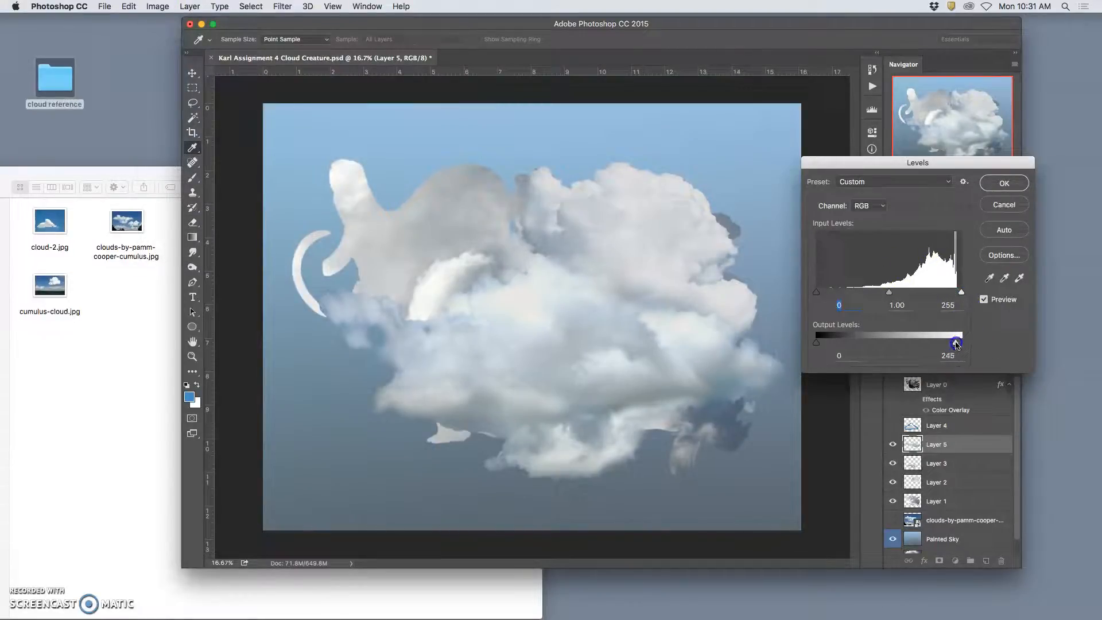
{"action": "left_click", "coordinate": [1005, 186]}
Darken the bright upper areas of the Layer 5 cloud with the Burn tool, using the Midtones range at 13% exposure.
{"action": "key", "text": "e"}
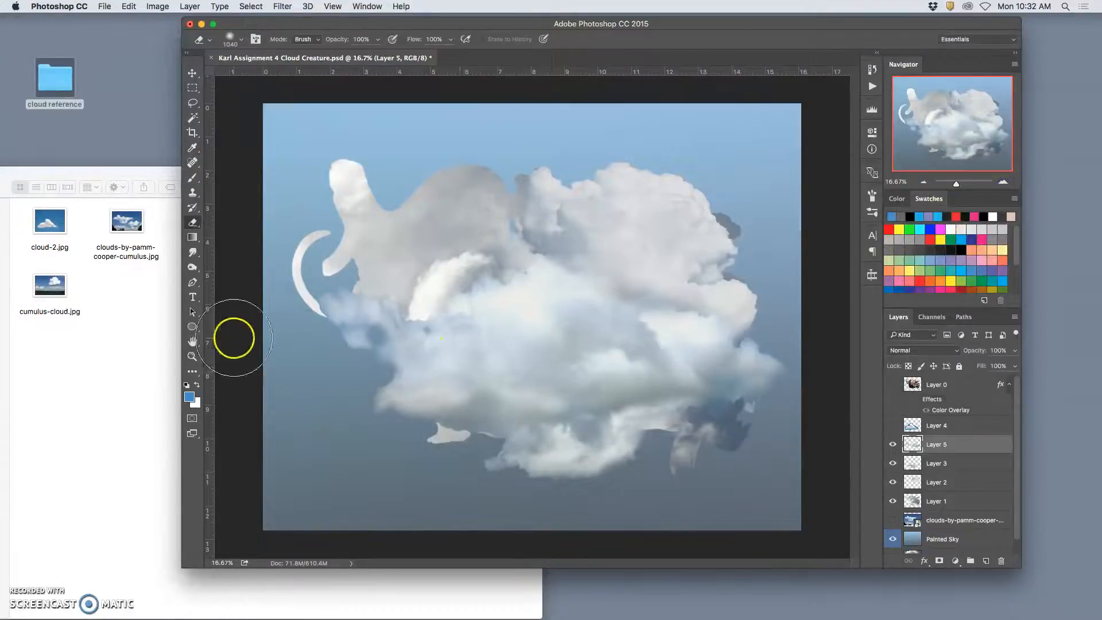
{"action": "left_click_drag", "start_coordinate": [192, 267], "coordinate": [217, 276]}
{"action": "left_click", "coordinate": [336, 41]}
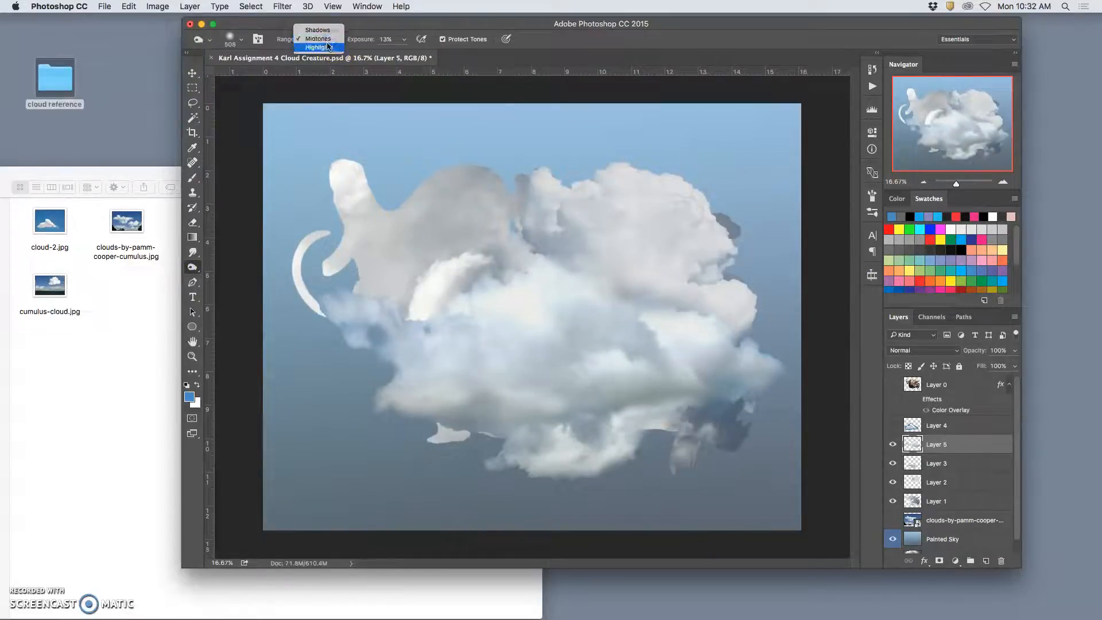
{"action": "left_click", "coordinate": [327, 40]}
{"action": "mouse_move", "coordinate": [534, 310]}
{"action": "left_mouse_down"}
{"action": "mouse_move", "coordinate": [512, 303]}
{"action": "mouse_move", "coordinate": [546, 305]}
{"action": "left_mouse_up"}
{"action": "left_click", "coordinate": [482, 293]}
{"action": "mouse_move", "coordinate": [471, 304]}
{"action": "left_mouse_down"}
{"action": "mouse_move", "coordinate": [589, 287]}
{"action": "mouse_move", "coordinate": [554, 290]}
{"action": "mouse_move", "coordinate": [635, 304]}
{"action": "mouse_move", "coordinate": [650, 324]}
{"action": "mouse_move", "coordinate": [627, 324]}
{"action": "mouse_move", "coordinate": [733, 352]}
{"action": "mouse_move", "coordinate": [553, 337]}
{"action": "mouse_move", "coordinate": [404, 341]}
{"action": "mouse_move", "coordinate": [494, 314]}
{"action": "mouse_move", "coordinate": [450, 306]}
{"action": "mouse_move", "coordinate": [484, 299]}
{"action": "mouse_move", "coordinate": [453, 306]}
{"action": "mouse_move", "coordinate": [454, 290]}
{"action": "mouse_move", "coordinate": [545, 298]}
{"action": "mouse_move", "coordinate": [530, 286]}
{"action": "mouse_move", "coordinate": [625, 328]}
{"action": "left_mouse_up"}
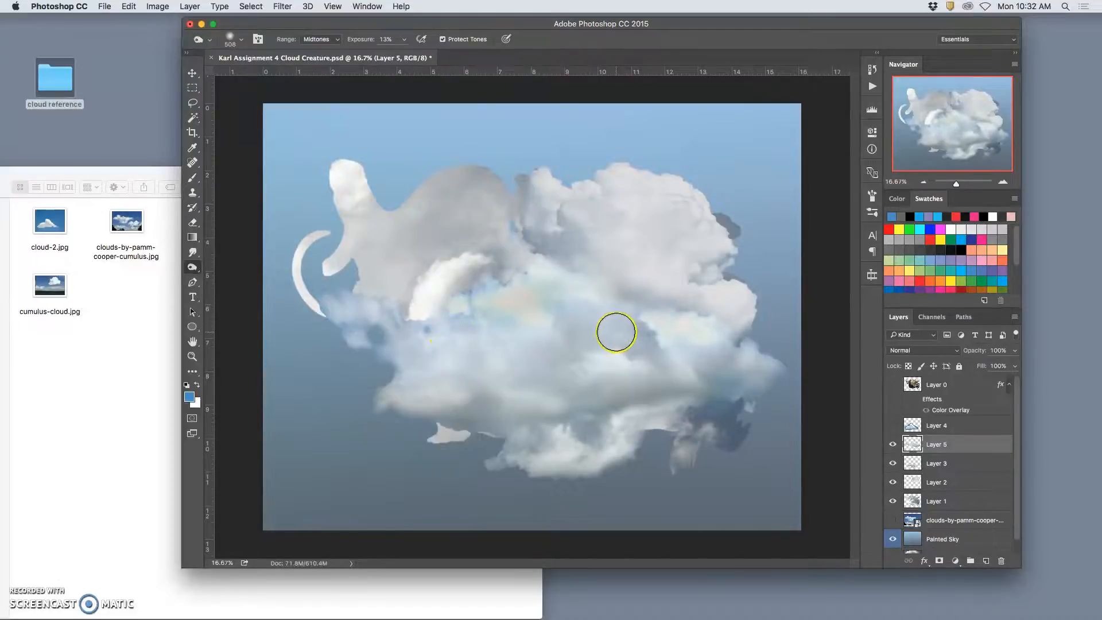
Desaturate the color-tinted burned patches of the Layer 5 cloud with the Sponge tool in Desaturate mode at 30% flow.
{"action": "key", "text": "super+equal"}
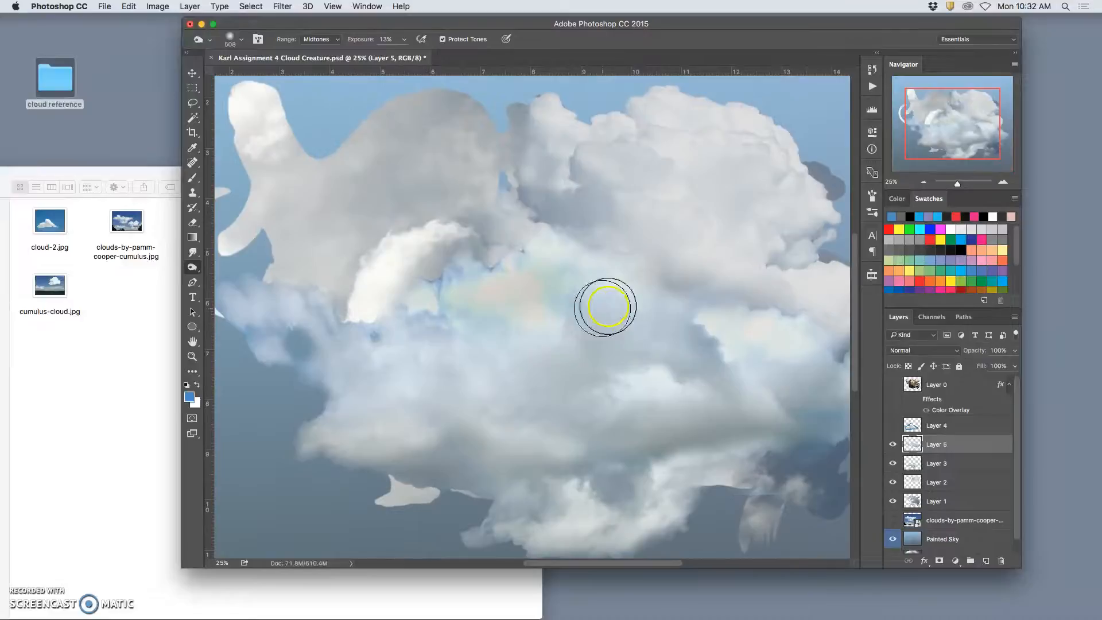
{"action": "left_click", "coordinate": [190, 268]}
{"action": "left_click", "coordinate": [239, 290]}
{"action": "left_click", "coordinate": [320, 40]}
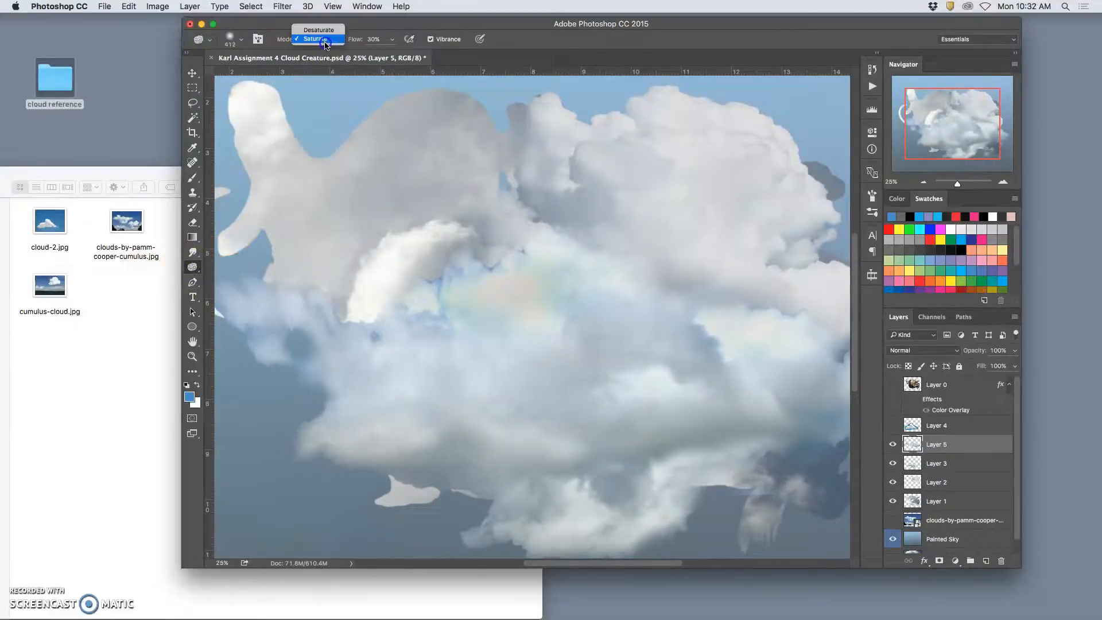
{"action": "left_click", "coordinate": [324, 32]}
{"action": "mouse_move", "coordinate": [420, 287]}
{"action": "left_mouse_down"}
{"action": "mouse_move", "coordinate": [514, 319]}
{"action": "mouse_move", "coordinate": [563, 280]}
{"action": "mouse_move", "coordinate": [493, 259]}
{"action": "mouse_move", "coordinate": [582, 266]}
{"action": "mouse_move", "coordinate": [504, 259]}
{"action": "mouse_move", "coordinate": [463, 269]}
{"action": "mouse_move", "coordinate": [458, 315]}
{"action": "mouse_move", "coordinate": [433, 318]}
{"action": "mouse_move", "coordinate": [577, 331]}
{"action": "mouse_move", "coordinate": [572, 299]}
{"action": "mouse_move", "coordinate": [700, 297]}
{"action": "mouse_move", "coordinate": [746, 316]}
{"action": "mouse_move", "coordinate": [762, 345]}
{"action": "mouse_move", "coordinate": [757, 318]}
{"action": "mouse_move", "coordinate": [696, 314]}
{"action": "mouse_move", "coordinate": [717, 353]}
{"action": "mouse_move", "coordinate": [772, 337]}
{"action": "mouse_move", "coordinate": [517, 285]}
{"action": "mouse_move", "coordinate": [552, 271]}
{"action": "mouse_move", "coordinate": [649, 287]}
{"action": "mouse_move", "coordinate": [700, 274]}
{"action": "mouse_move", "coordinate": [688, 269]}
{"action": "mouse_move", "coordinate": [754, 404]}
{"action": "mouse_move", "coordinate": [756, 430]}
{"action": "mouse_move", "coordinate": [792, 405]}
{"action": "mouse_move", "coordinate": [482, 422]}
{"action": "mouse_move", "coordinate": [396, 385]}
{"action": "mouse_move", "coordinate": [360, 338]}
{"action": "mouse_move", "coordinate": [323, 322]}
{"action": "left_mouse_up"}
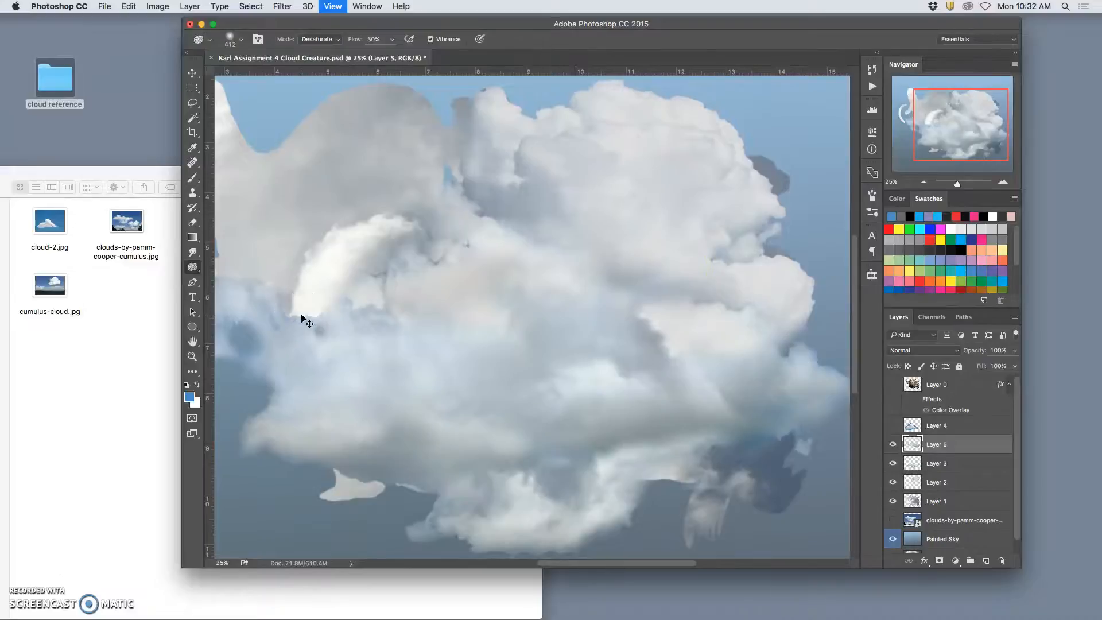
Sponge out the remaining blue tint across the Layer 5 cloud's lower body and head-side end in Desaturate mode.
{"action": "key", "text": "super+minus"}
{"action": "mouse_move", "coordinate": [656, 278]}
{"action": "left_mouse_down"}
{"action": "mouse_move", "coordinate": [819, 447]}
{"action": "mouse_move", "coordinate": [675, 347]}
{"action": "left_mouse_up"}
{"action": "mouse_move", "coordinate": [273, 236]}
{"action": "left_mouse_down"}
{"action": "mouse_move", "coordinate": [217, 239]}
{"action": "mouse_move", "coordinate": [224, 224]}
{"action": "mouse_move", "coordinate": [728, 408]}
{"action": "mouse_move", "coordinate": [694, 390]}
{"action": "left_mouse_up"}
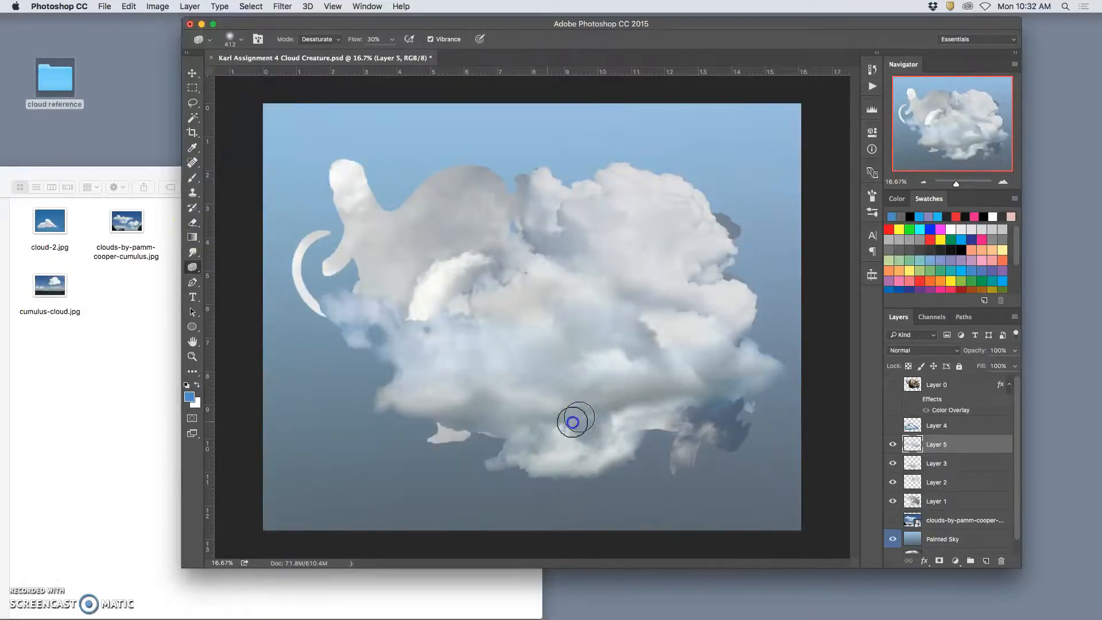
{"action": "mouse_move", "coordinate": [730, 400]}
{"action": "left_mouse_down"}
{"action": "mouse_move", "coordinate": [745, 423]}
{"action": "mouse_move", "coordinate": [695, 409]}
{"action": "mouse_move", "coordinate": [612, 304]}
{"action": "mouse_move", "coordinate": [580, 354]}
{"action": "mouse_move", "coordinate": [485, 337]}
{"action": "left_mouse_up"}
{"action": "mouse_move", "coordinate": [416, 324]}
{"action": "left_mouse_down"}
{"action": "mouse_move", "coordinate": [335, 267]}
{"action": "mouse_move", "coordinate": [396, 313]}
{"action": "left_mouse_up"}
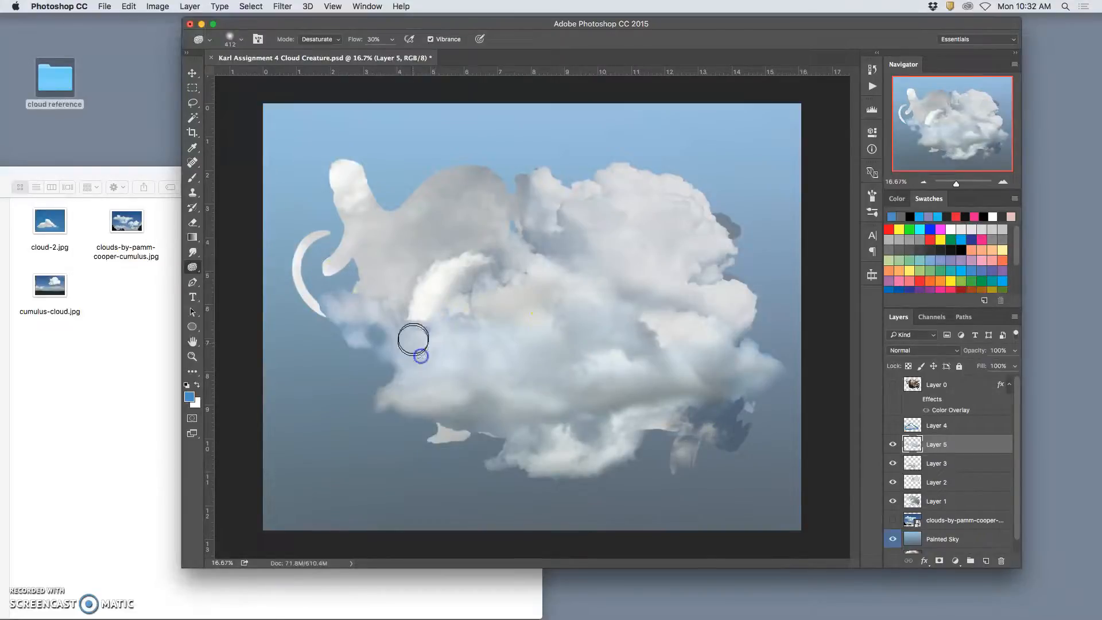
{"action": "mouse_move", "coordinate": [660, 477]}
{"action": "left_mouse_down"}
{"action": "mouse_move", "coordinate": [750, 527]}
{"action": "mouse_move", "coordinate": [776, 429]}
{"action": "mouse_move", "coordinate": [758, 244]}
{"action": "mouse_move", "coordinate": [727, 201]}
{"action": "left_mouse_up"}
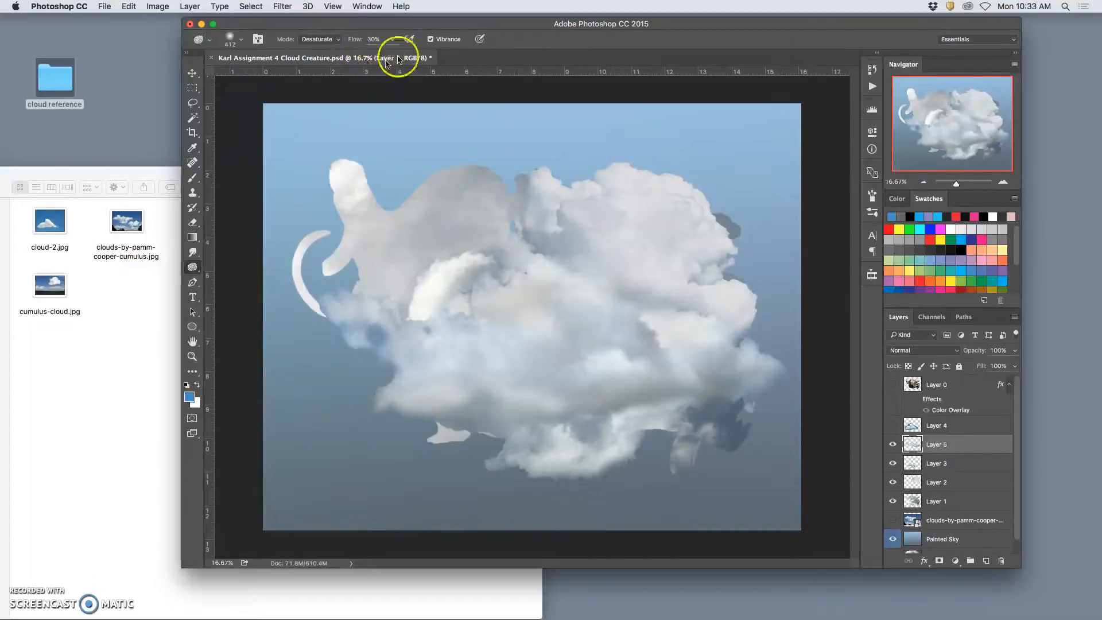
{"action": "mouse_move", "coordinate": [415, 192]}
{"action": "left_mouse_down"}
{"action": "mouse_move", "coordinate": [527, 238]}
{"action": "mouse_move", "coordinate": [535, 275]}
{"action": "mouse_move", "coordinate": [698, 378]}
{"action": "mouse_move", "coordinate": [693, 387]}
{"action": "mouse_move", "coordinate": [709, 334]}
{"action": "mouse_move", "coordinate": [616, 362]}
{"action": "mouse_move", "coordinate": [629, 313]}
{"action": "left_mouse_up"}
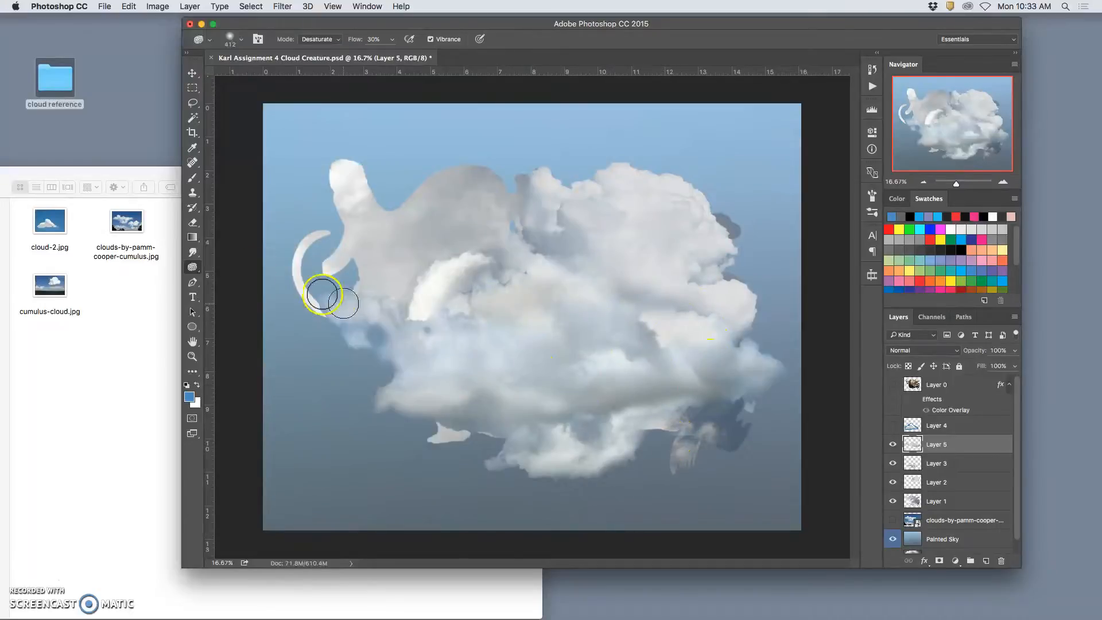
Clean up stray Layer 5 remnants around the creature's outline with the Eraser at 100% opacity and save the document.
{"action": "left_click", "coordinate": [193, 222]}
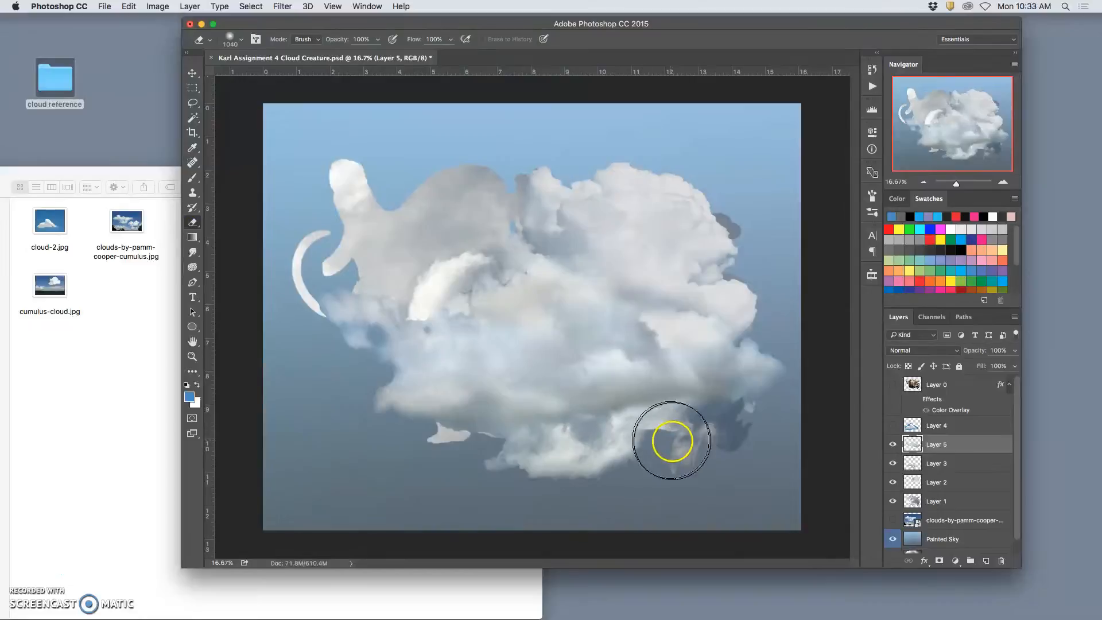
{"action": "left_click_drag", "start_coordinate": [728, 449], "coordinate": [681, 447]}
{"action": "left_click", "coordinate": [369, 450]}
{"action": "left_click", "coordinate": [298, 331]}
{"action": "left_click_drag", "start_coordinate": [516, 163], "coordinate": [525, 162]}
{"action": "left_click", "coordinate": [755, 461]}
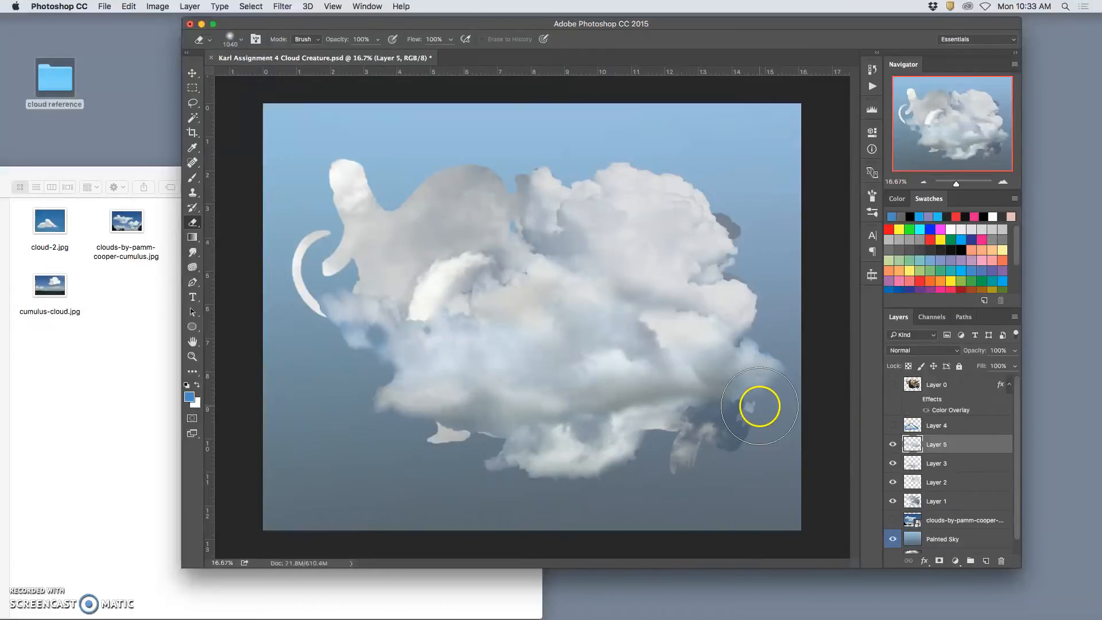
{"action": "key", "text": "super+s"}
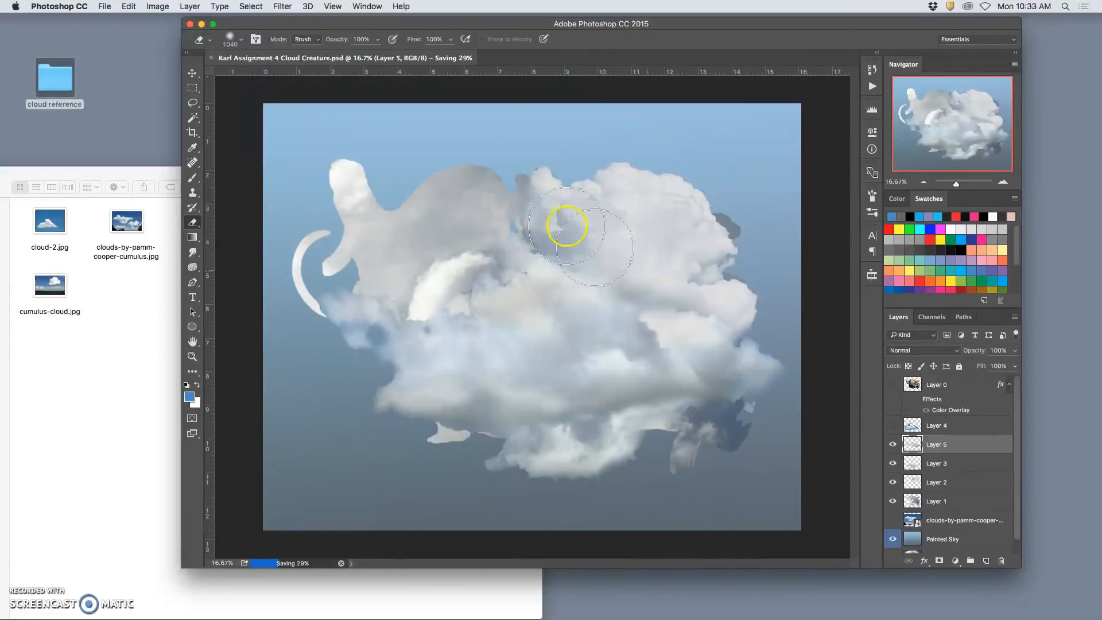